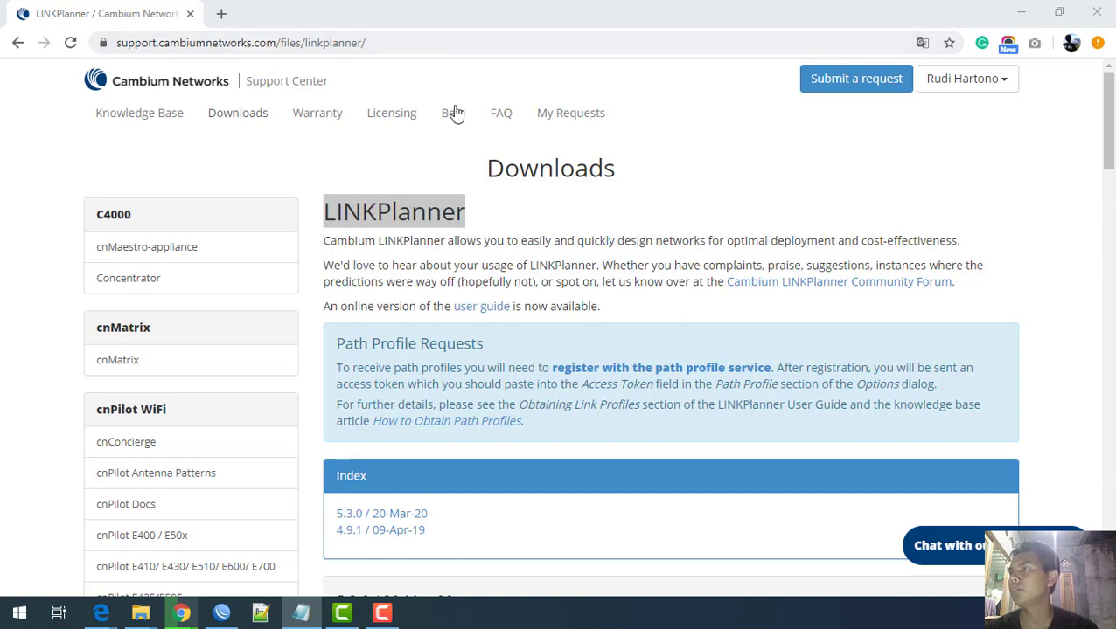
Step: Scroll to the 5.3.0 (20-Mar-20) release and mark its 47.3 MB Windows installer entry
{"action": "scroll", "coordinate": [538, 355], "scroll_direction": "down", "scroll_amount": 1}
{"action": "scroll", "coordinate": [538, 355], "scroll_direction": "down", "scroll_amount": 3}
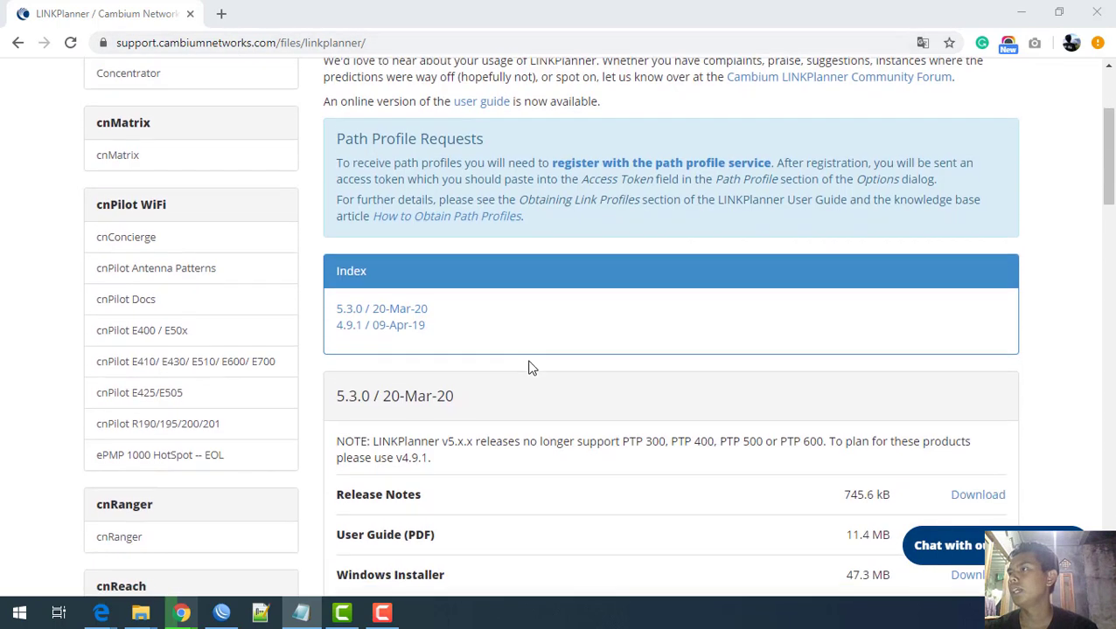
{"action": "scroll", "coordinate": [477, 423], "scroll_direction": "down", "scroll_amount": 2}
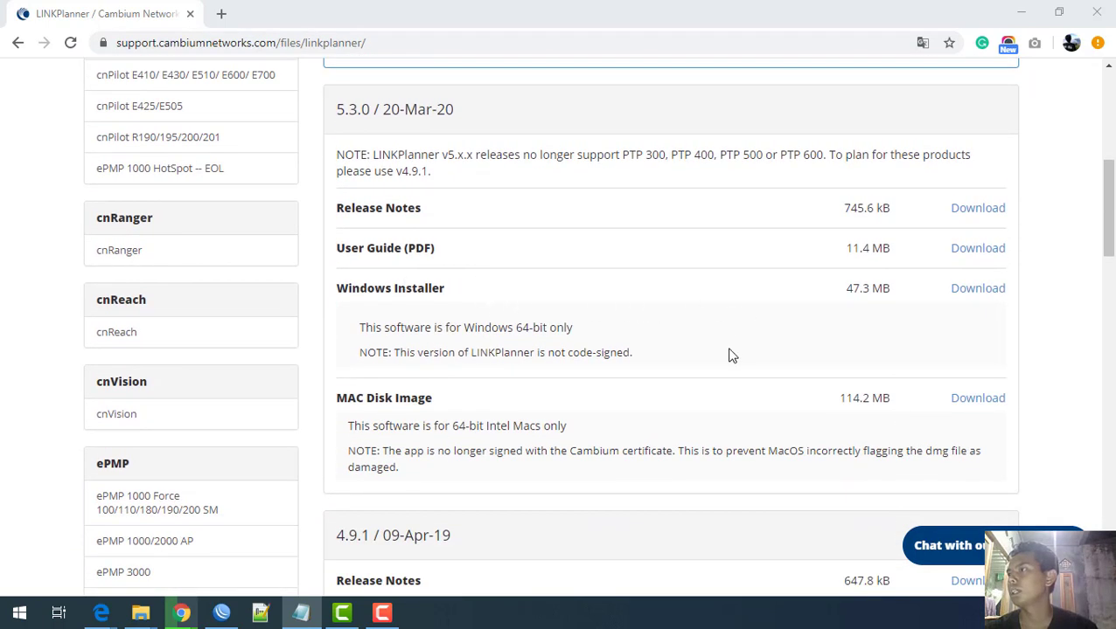
{"action": "scroll", "coordinate": [731, 355], "scroll_direction": "down", "scroll_amount": 1}
{"action": "scroll", "coordinate": [731, 355], "scroll_direction": "up", "scroll_amount": 1}
{"action": "left_click_drag", "start_coordinate": [390, 103], "coordinate": [485, 112]}
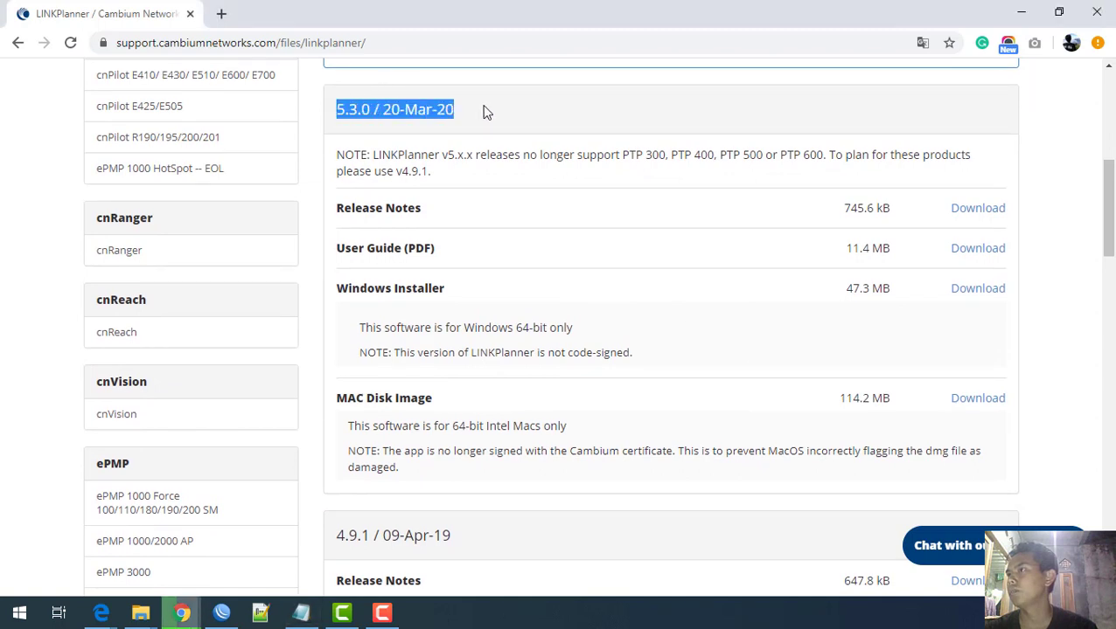
{"action": "double_click", "coordinate": [432, 289]}
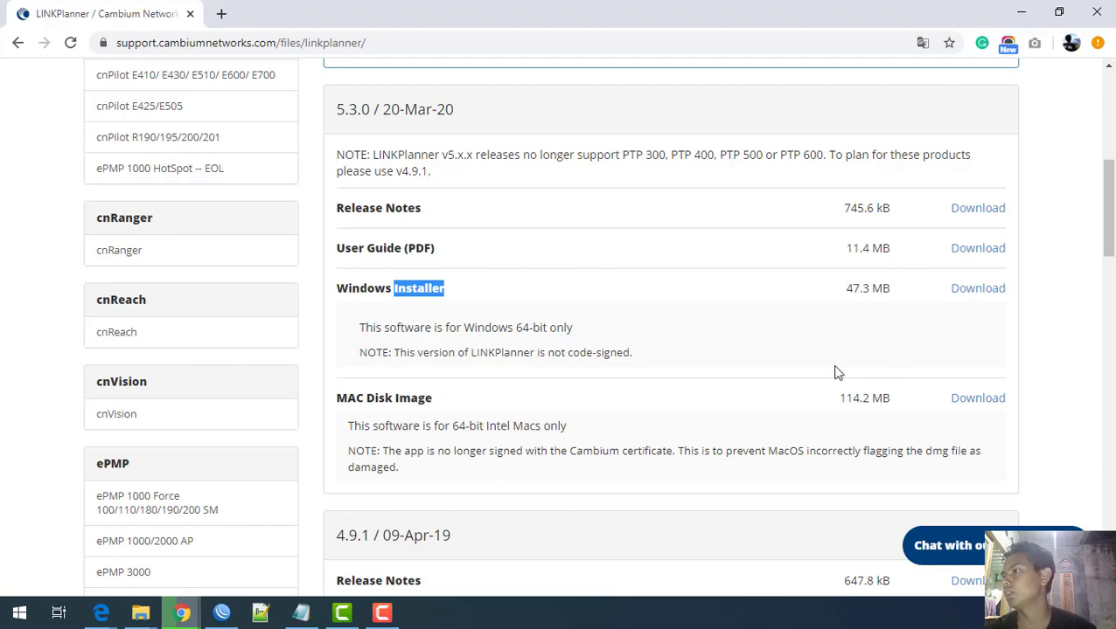
{"action": "scroll", "coordinate": [835, 366], "scroll_direction": "down", "scroll_amount": 1}
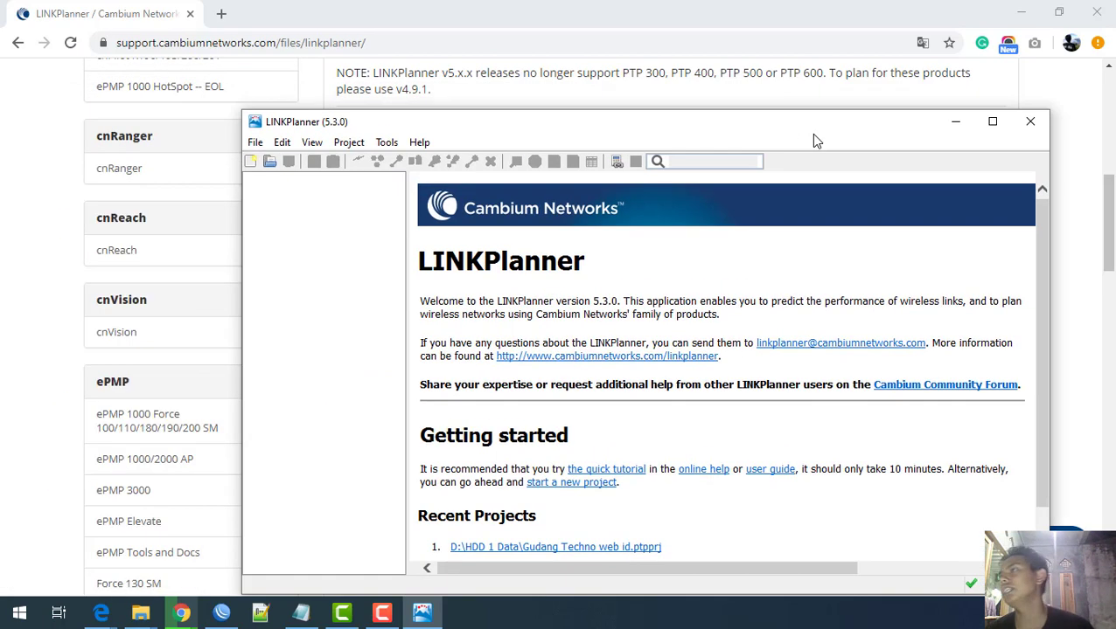
Step: Maximize the LINKPlanner window to fill the screen
{"action": "double_click", "coordinate": [812, 134]}
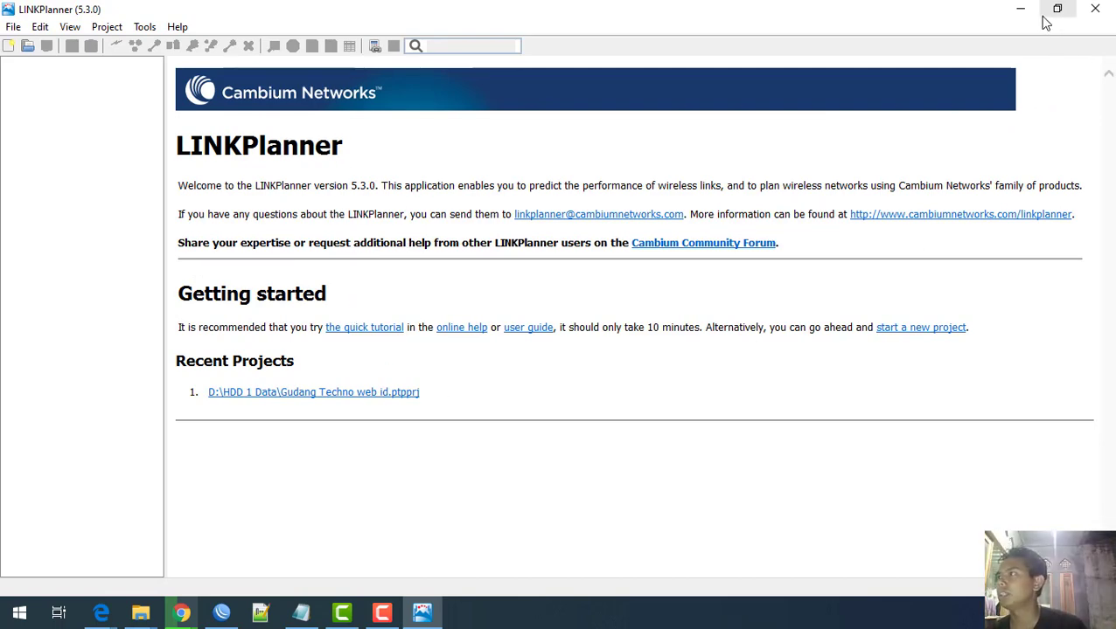
{"action": "double_click", "coordinate": [981, 16]}
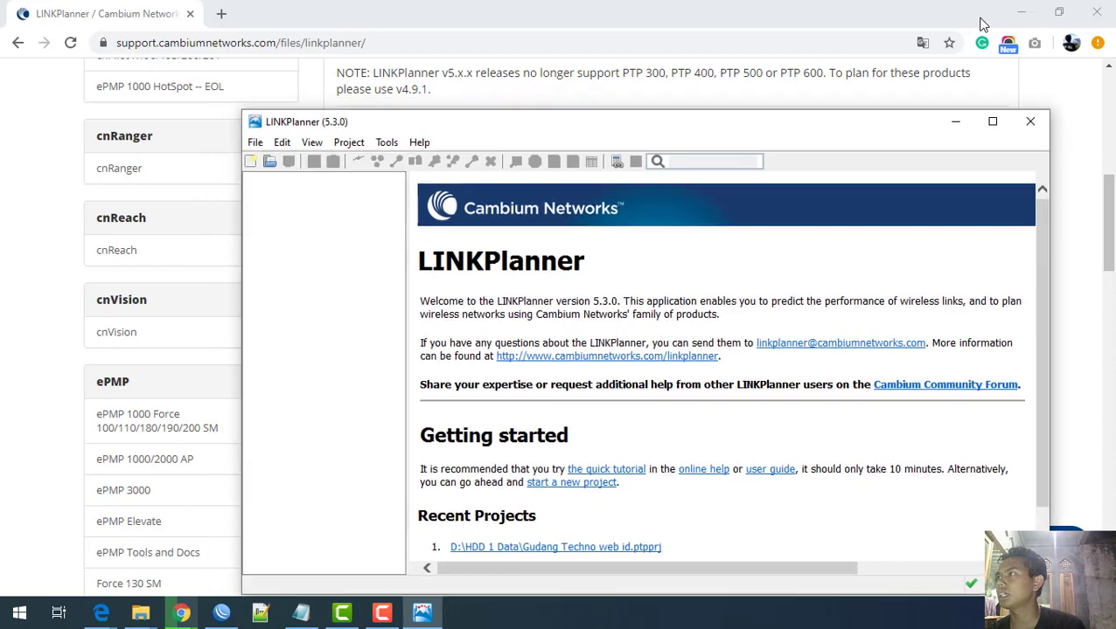
{"action": "double_click", "coordinate": [854, 133]}
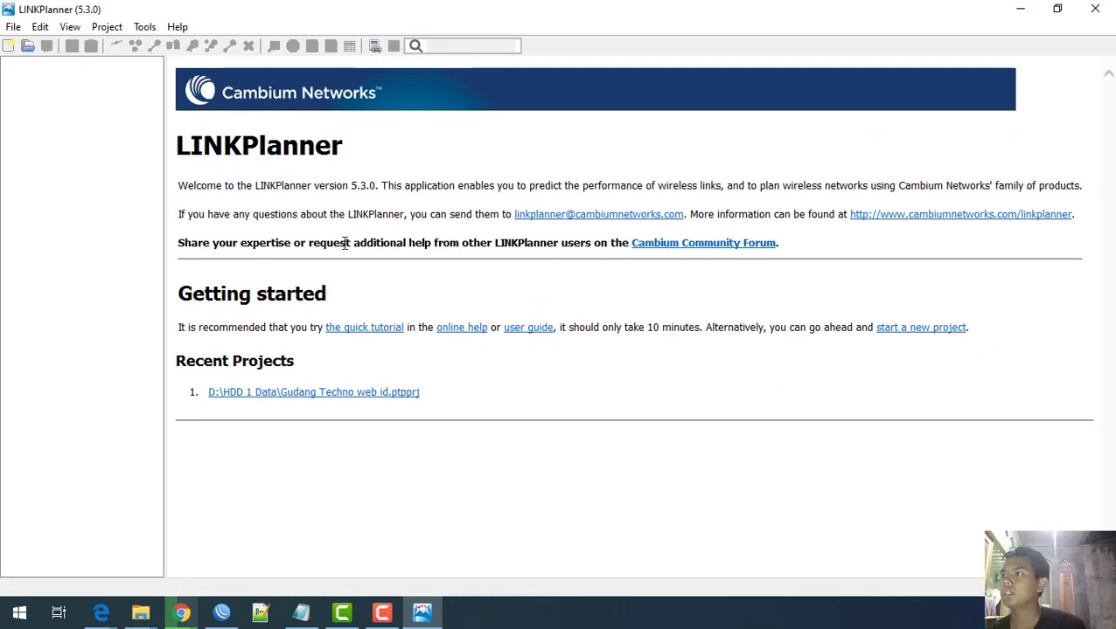
Step: Open Tools > Options and move the dialog further down the screen
{"action": "left_click", "coordinate": [145, 27]}
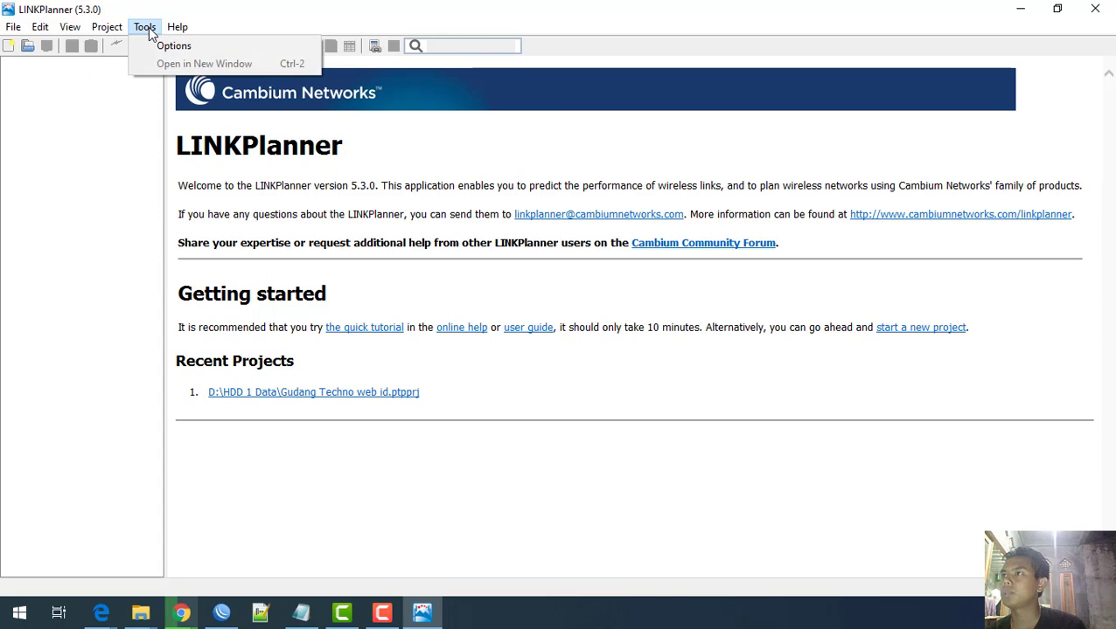
{"action": "left_click", "coordinate": [157, 45]}
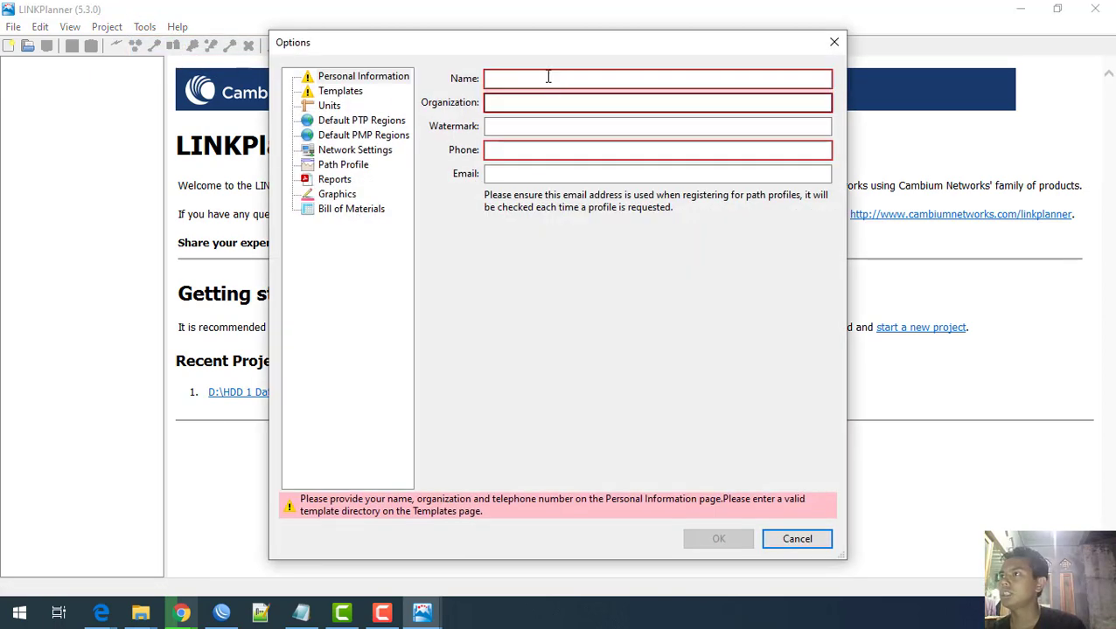
{"action": "left_click_drag", "start_coordinate": [540, 46], "coordinate": [469, 150]}
Step: Enter the user's name, organization GudangTechno and phone number, leaving the watermark blank
{"action": "left_click", "coordinate": [440, 182]}
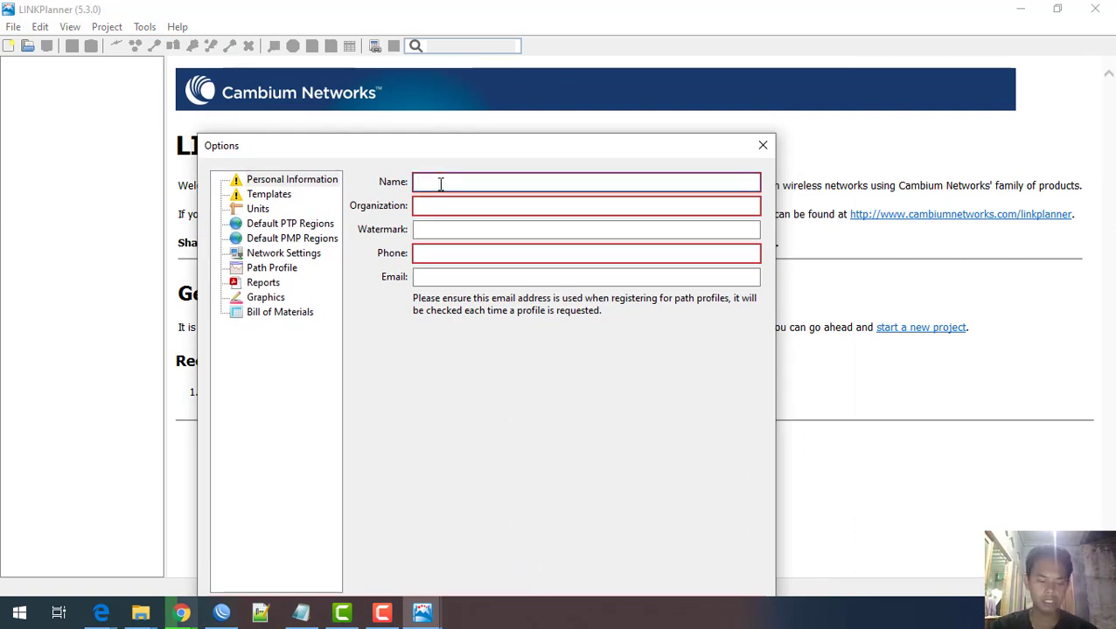
{"action": "key", "text": "Tab"}
{"action": "type", "text": "Gu"}
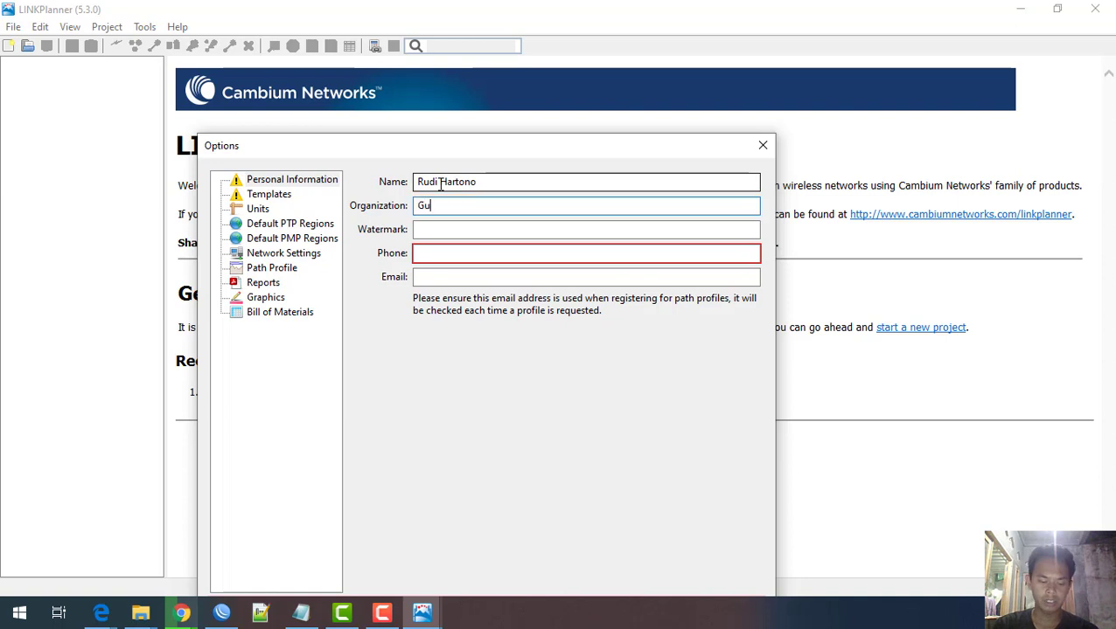
{"action": "type", "text": "dangTechno"}
{"action": "key", "text": "Tab"}
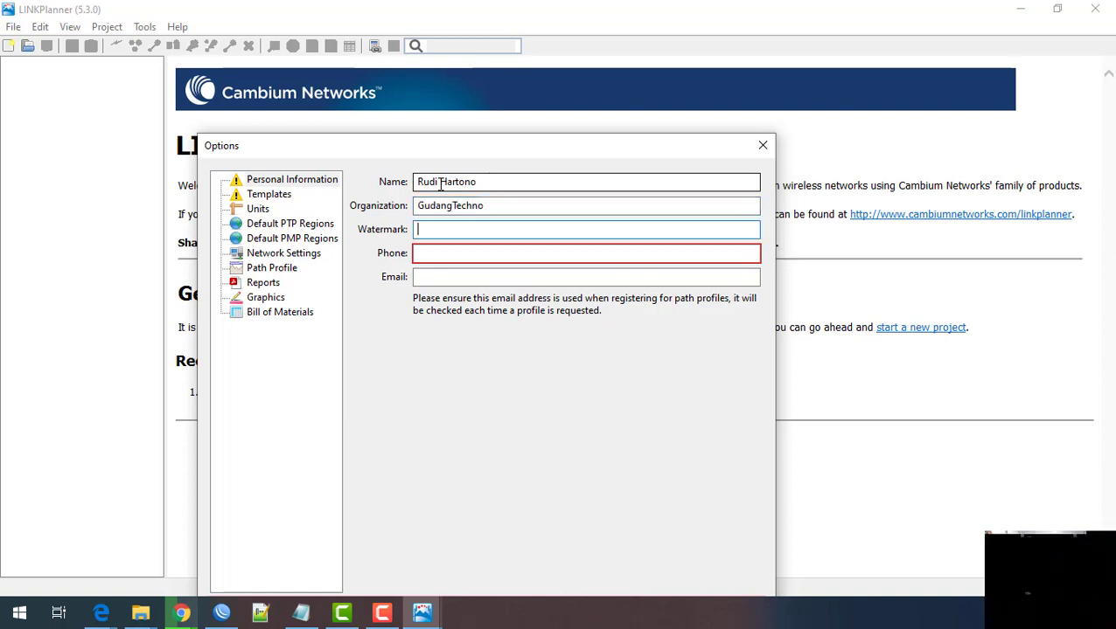
{"action": "key", "text": "Tab"}
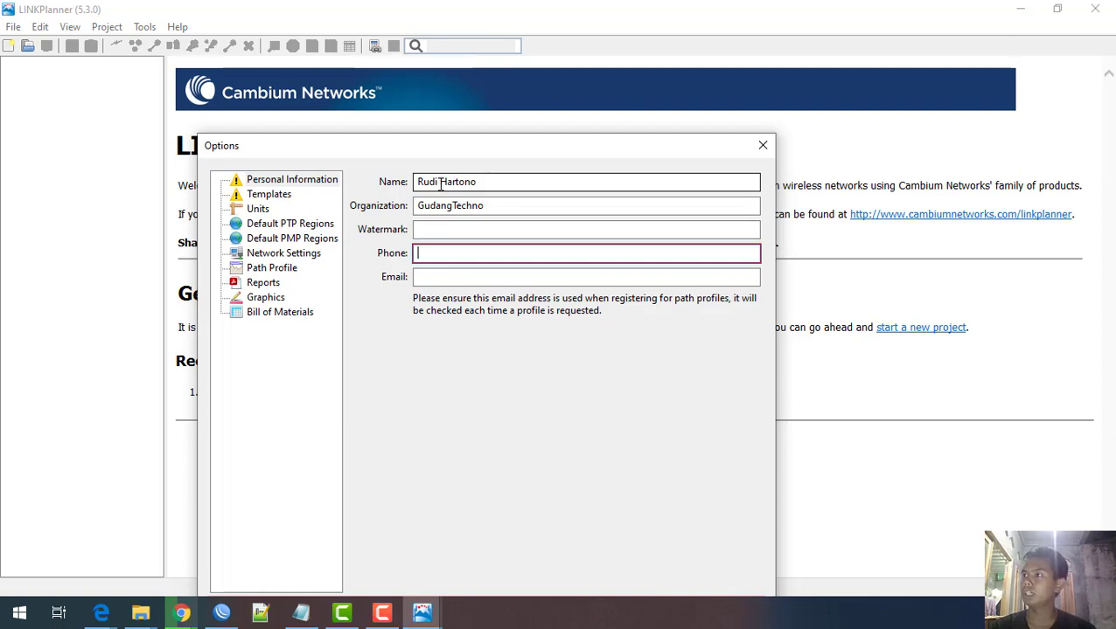
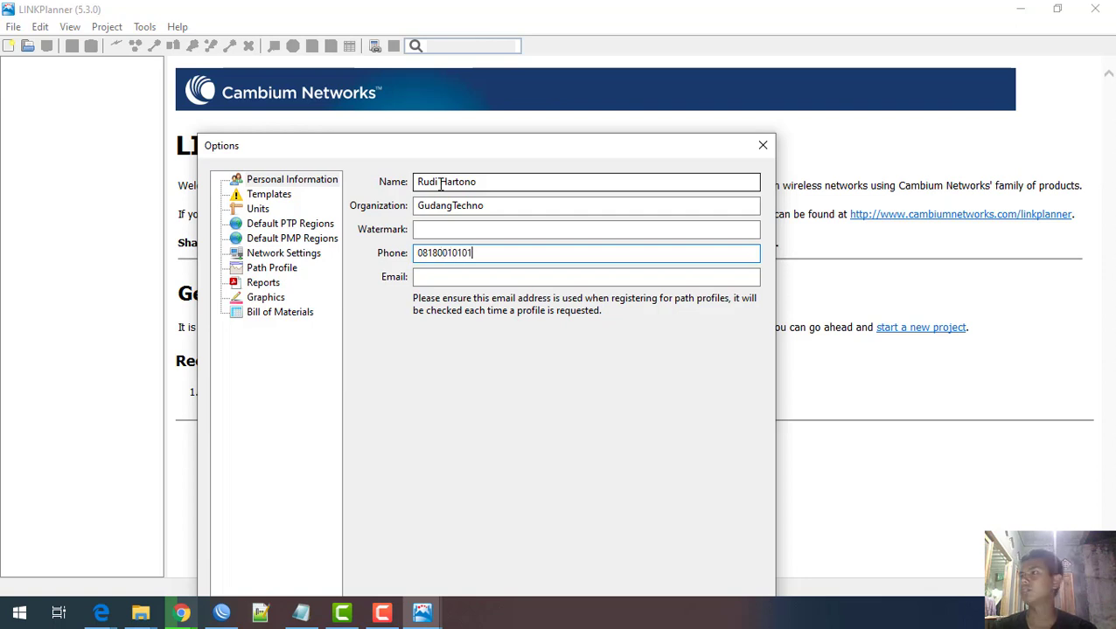
Step: Fill in the user's e-mail address
{"action": "left_click", "coordinate": [463, 278]}
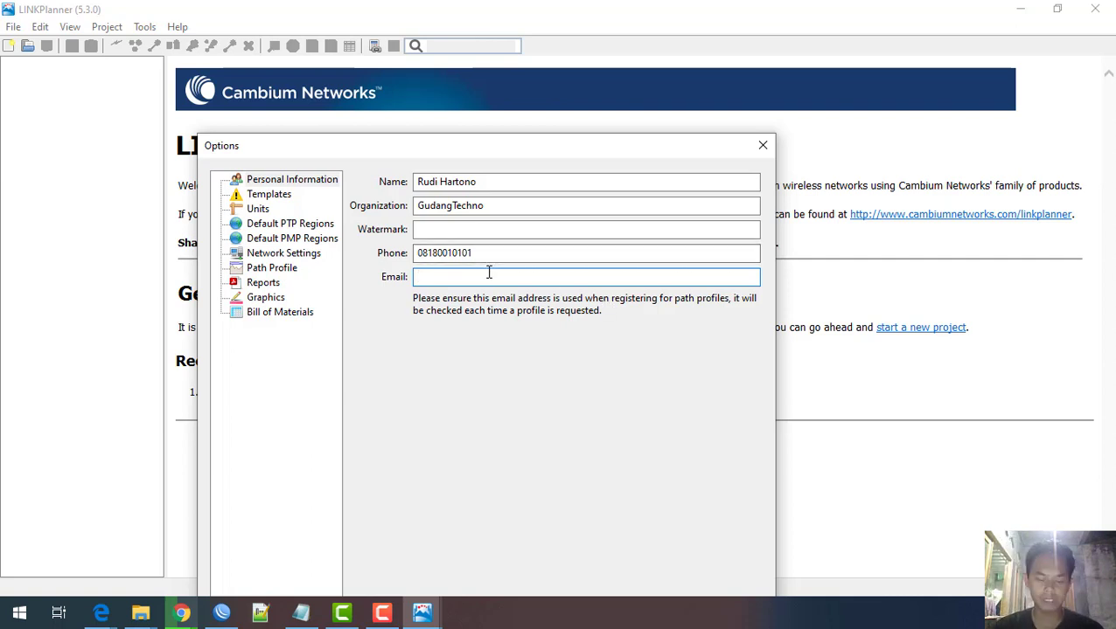
{"action": "type", "text": "idu"}
{"action": "key", "text": "BackSpace"}
{"action": "key", "text": "BackSpace"}
{"action": "key", "text": "BackSpace"}
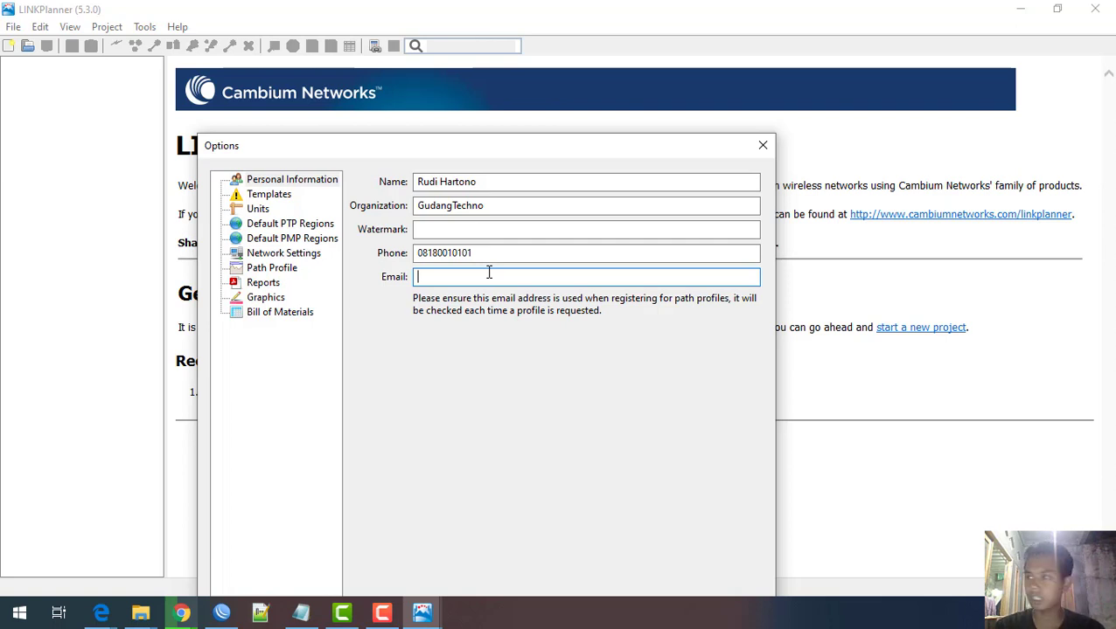
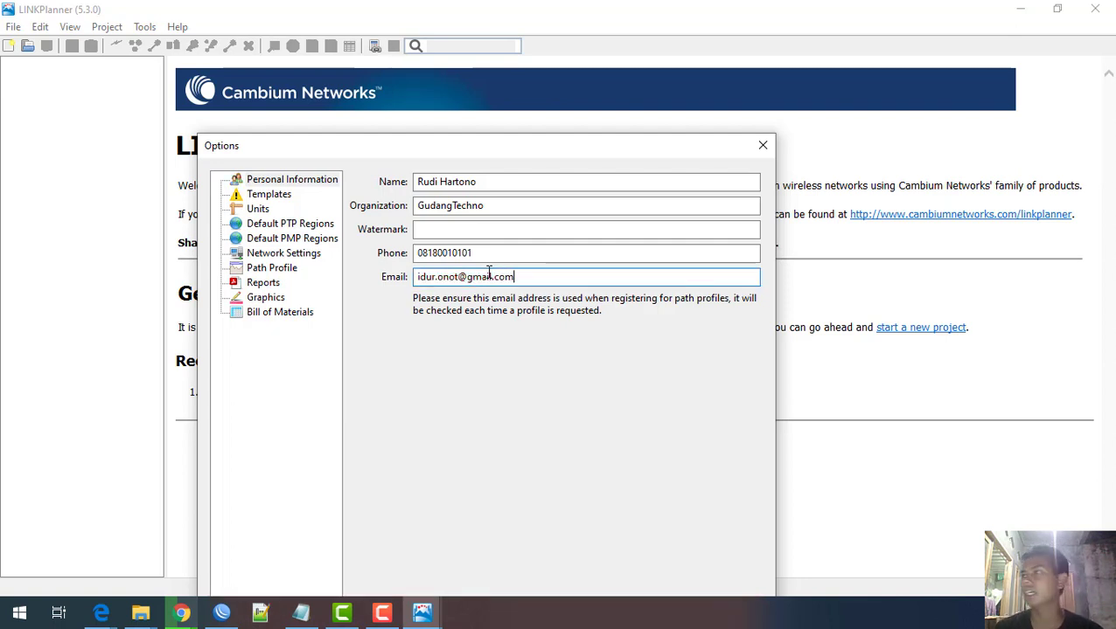
Step: Browse for a Templates directory and create a new folder in Documents
{"action": "left_click", "coordinate": [282, 196]}
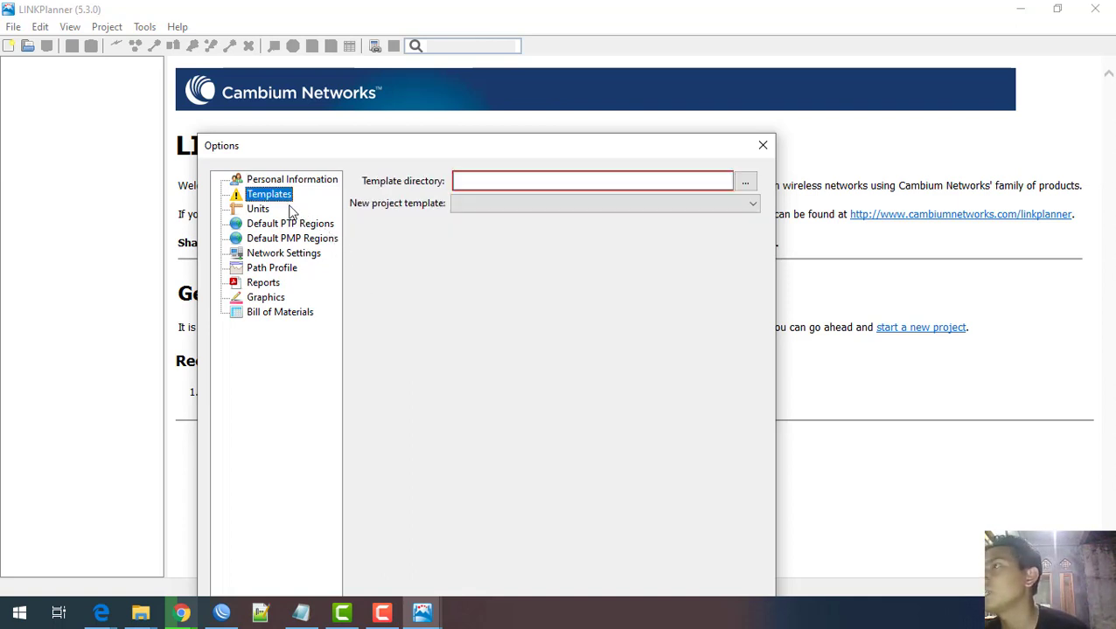
{"action": "left_click", "coordinate": [745, 182]}
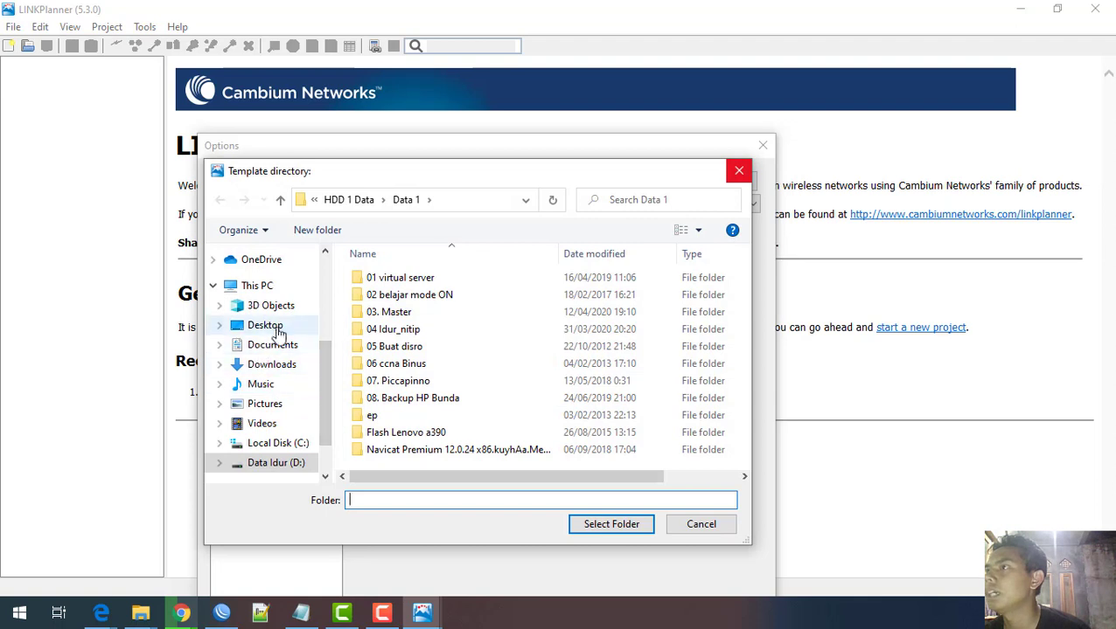
{"action": "left_click", "coordinate": [278, 348]}
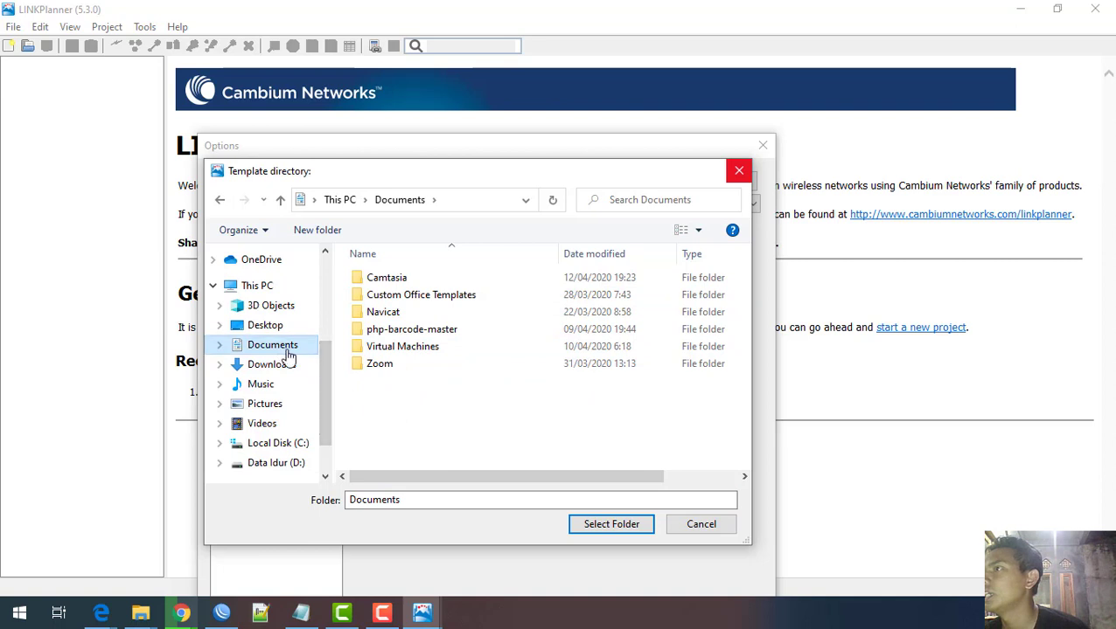
{"action": "right_click", "coordinate": [431, 422]}
{"action": "mouse_move", "coordinate": [513, 382]}
{"action": "left_click", "coordinate": [647, 384]}
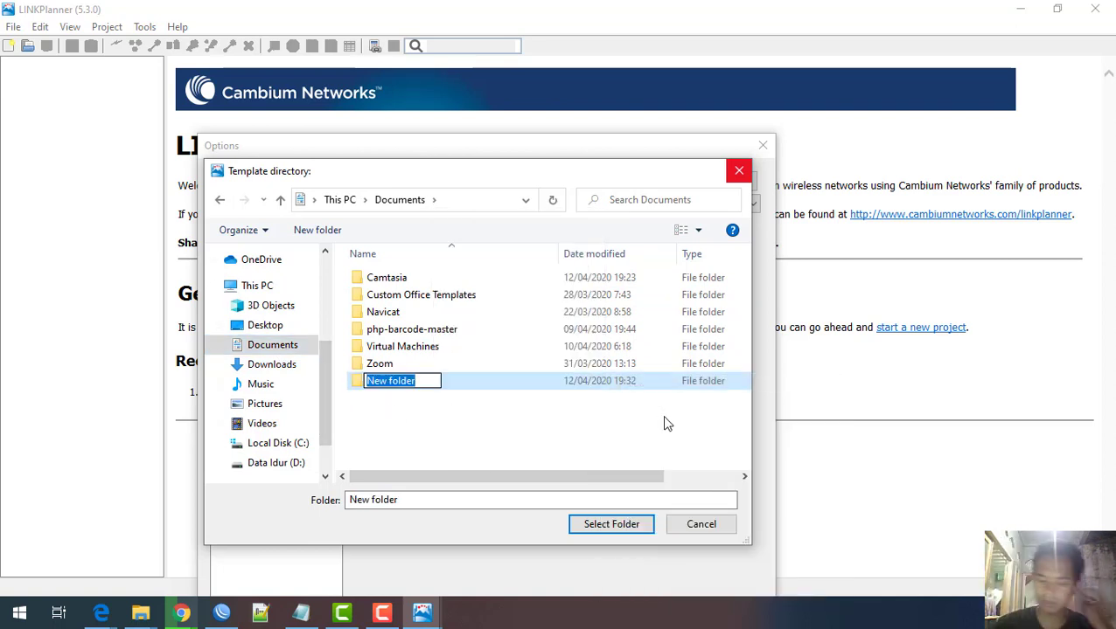
Step: Name the new folder ptp-link, open it and choose it as the template directory
{"action": "type", "text": "tptp"}
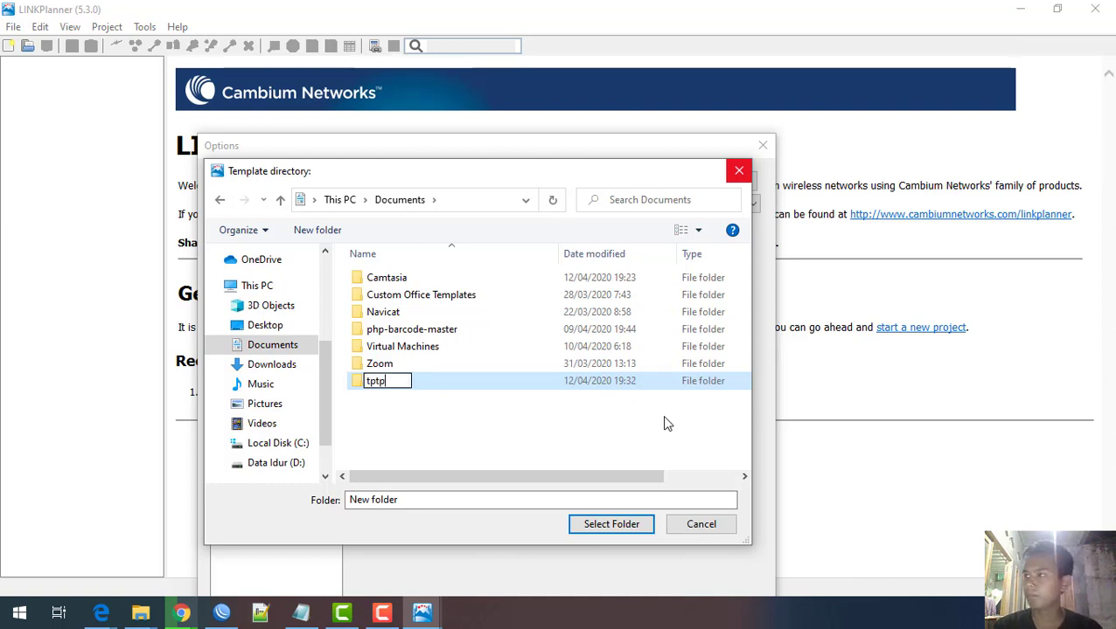
{"action": "key", "text": "BackSpace"}
{"action": "key", "text": "BackSpace"}
{"action": "key", "text": "BackSpace"}
{"action": "key", "text": "BackSpace"}
{"action": "type", "text": "ptp-link"}
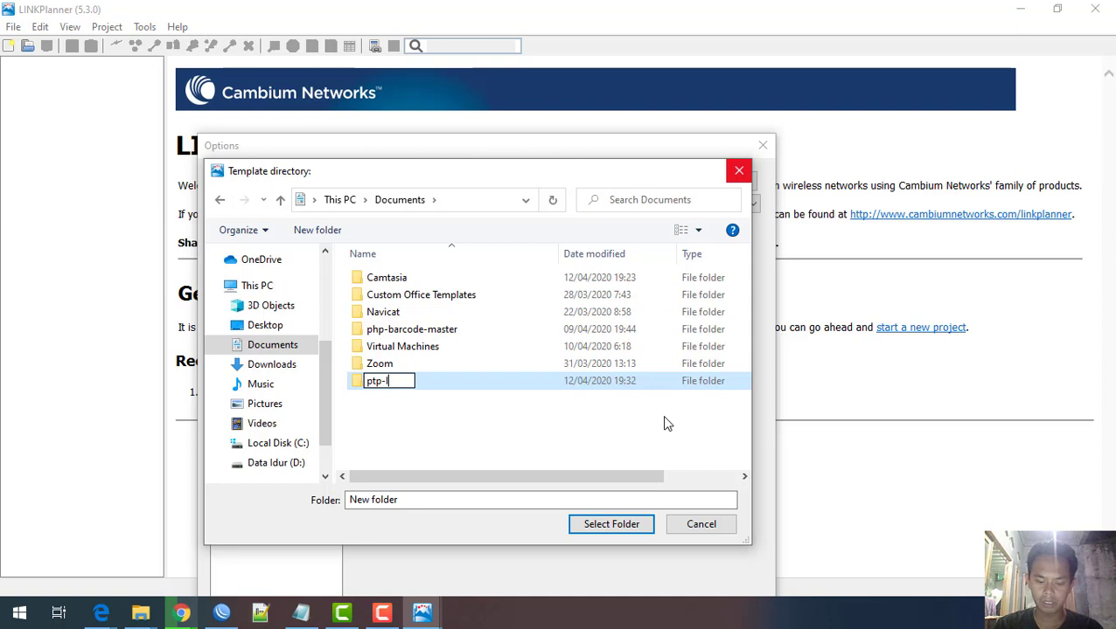
{"action": "left_click", "coordinate": [456, 427]}
{"action": "double_click", "coordinate": [409, 386]}
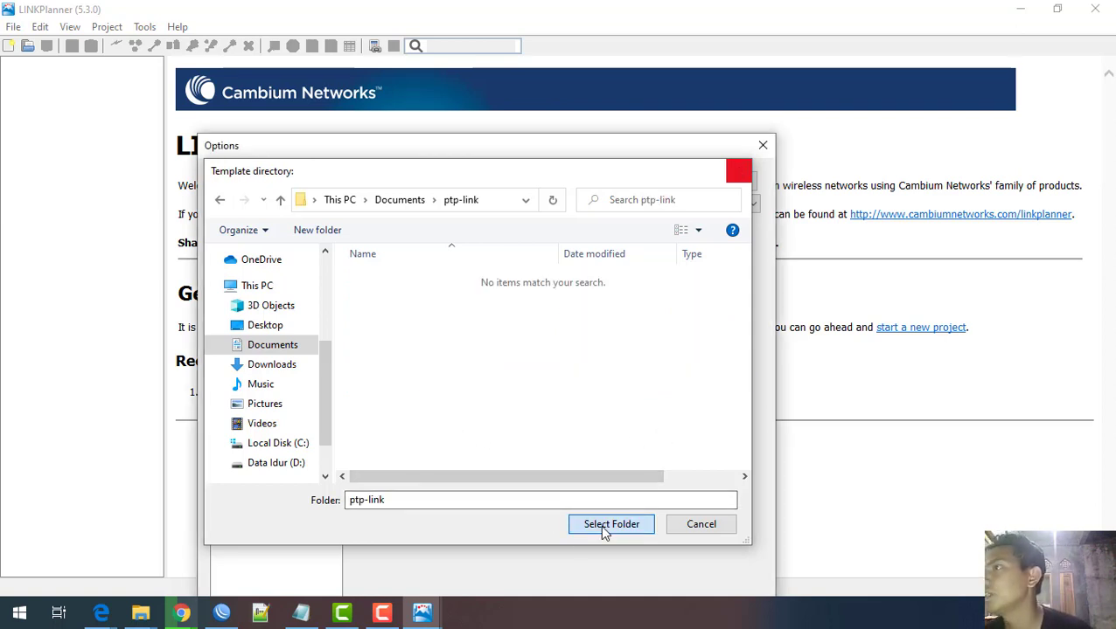
{"action": "left_click", "coordinate": [604, 527]}
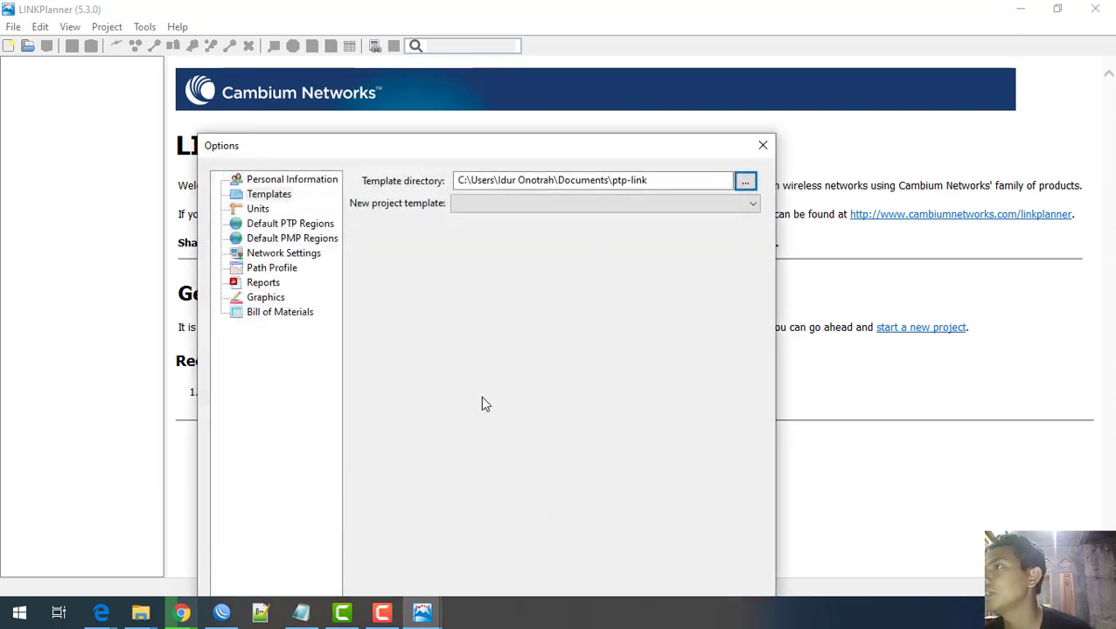
Step: On the Path Profile page, follow the 'Register for profiles' link next to the empty access token
{"action": "left_click", "coordinate": [276, 271]}
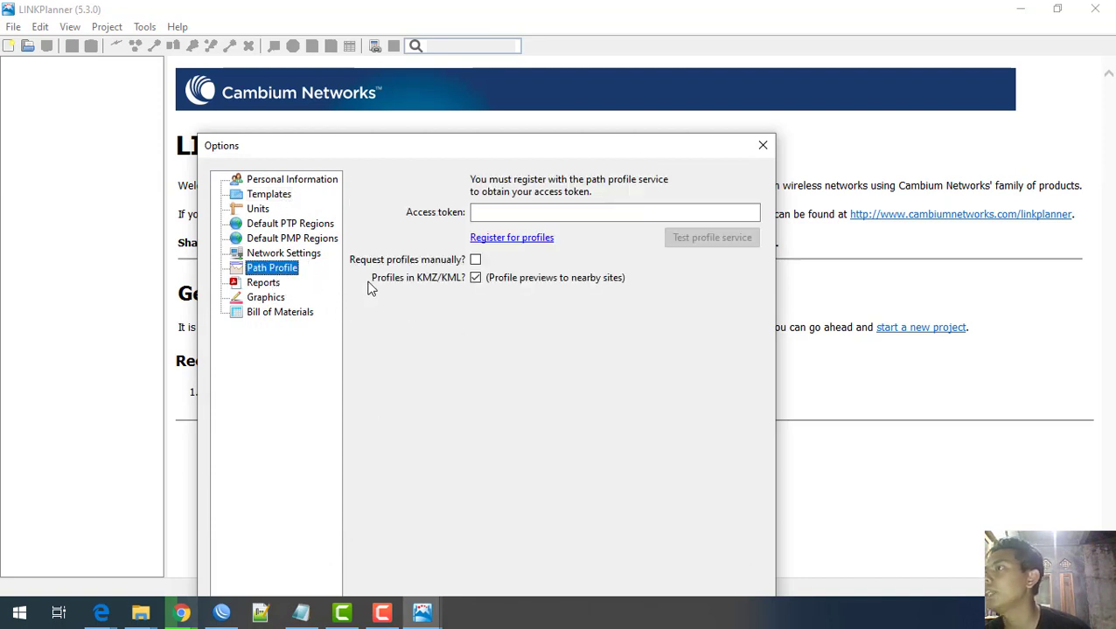
{"action": "left_click", "coordinate": [531, 212]}
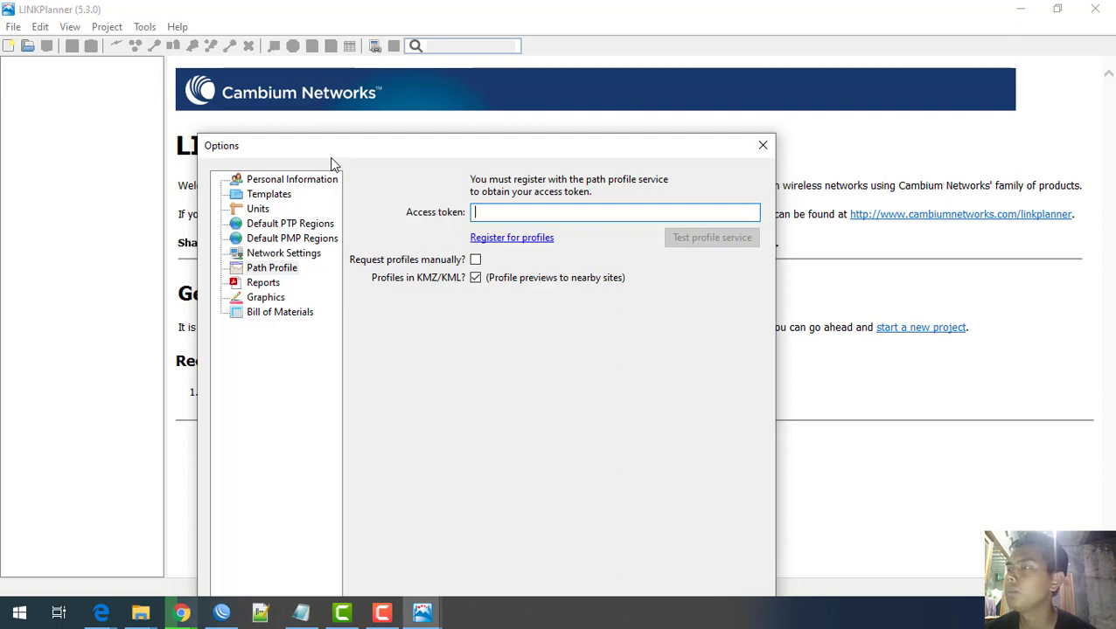
{"action": "left_click", "coordinate": [513, 243]}
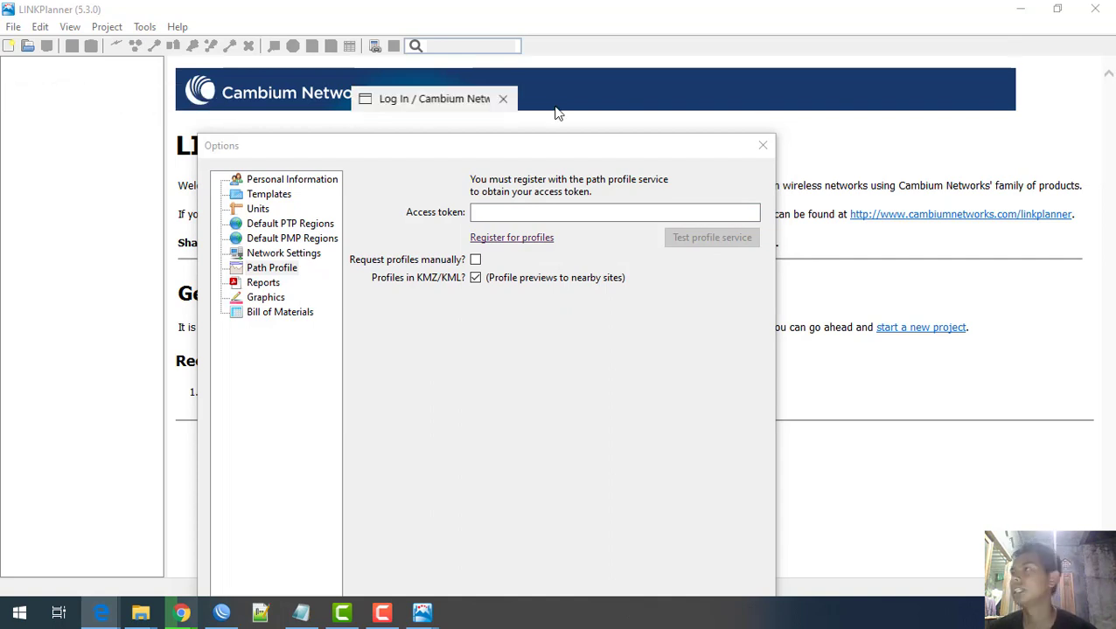
Step: Sign in to the Cambium support site with the account password and copy the access token
{"action": "double_click", "coordinate": [780, 91]}
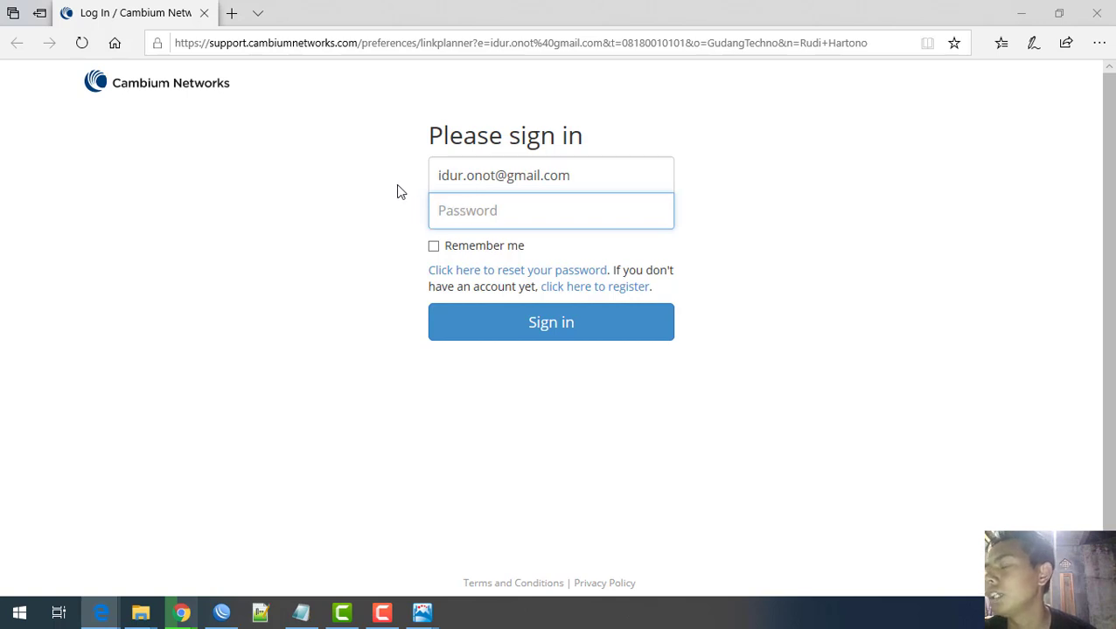
{"action": "left_click", "coordinate": [465, 217]}
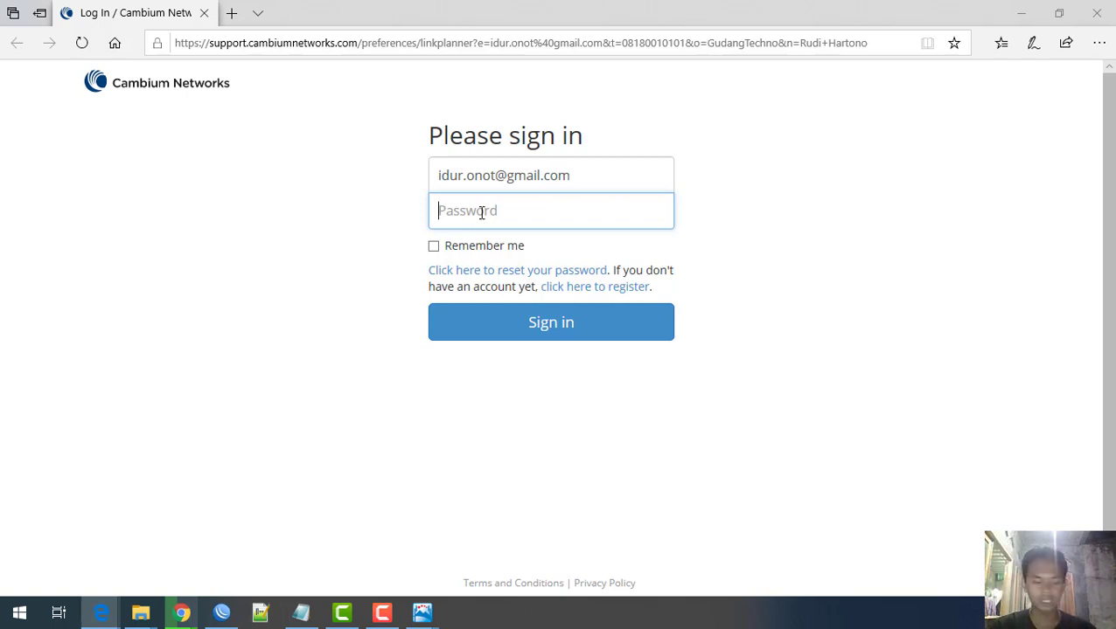
{"action": "type", "text": "••••••••••"}
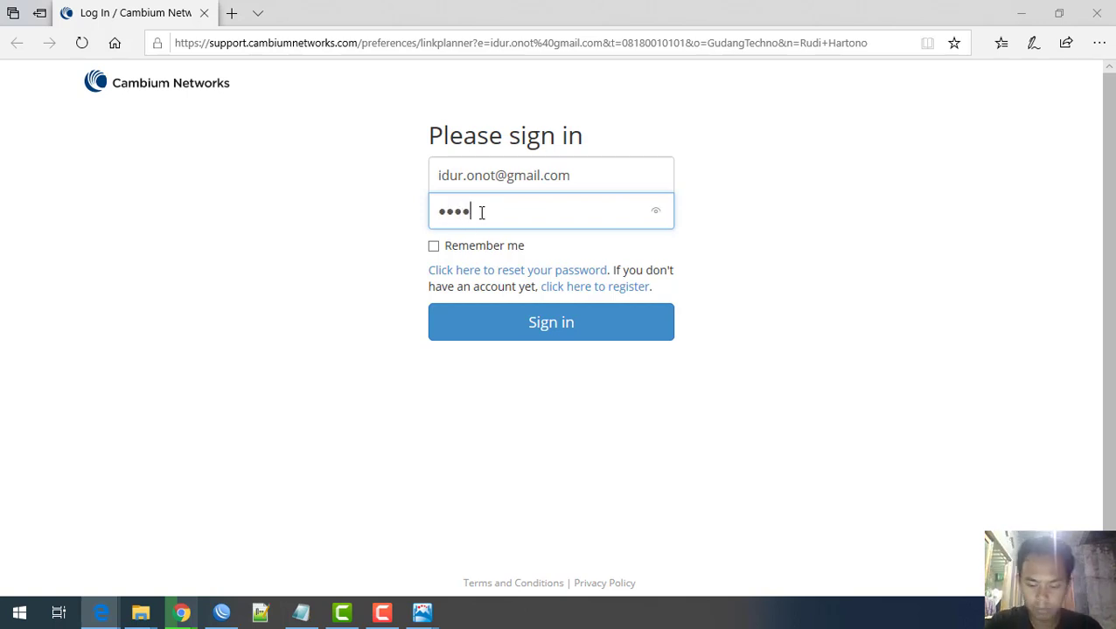
{"action": "type", "text": "•••••••"}
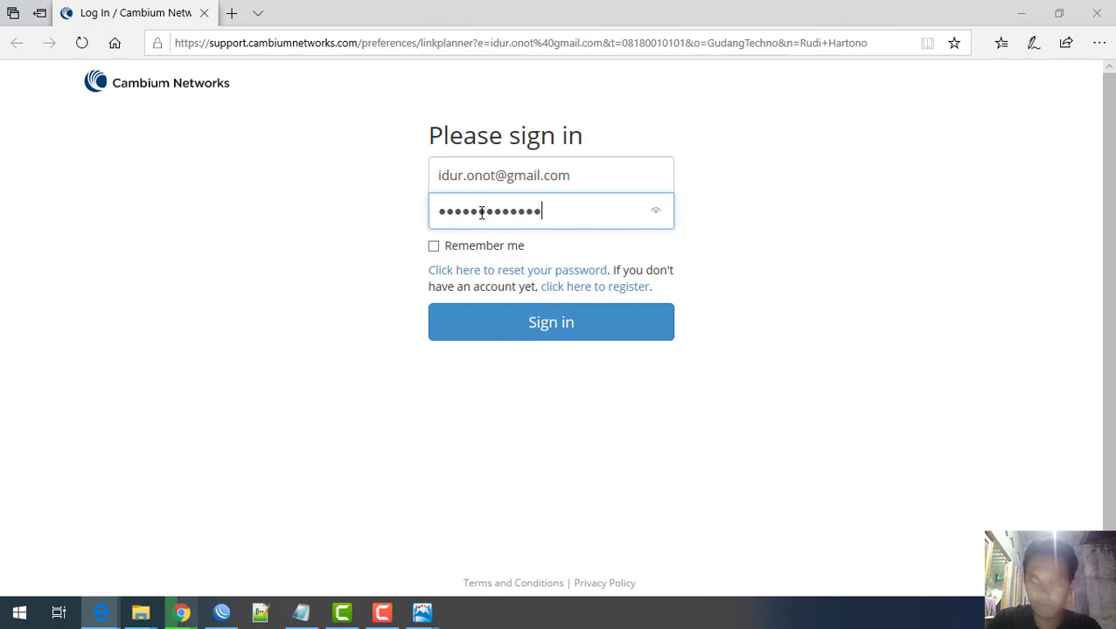
{"action": "left_click", "coordinate": [512, 338]}
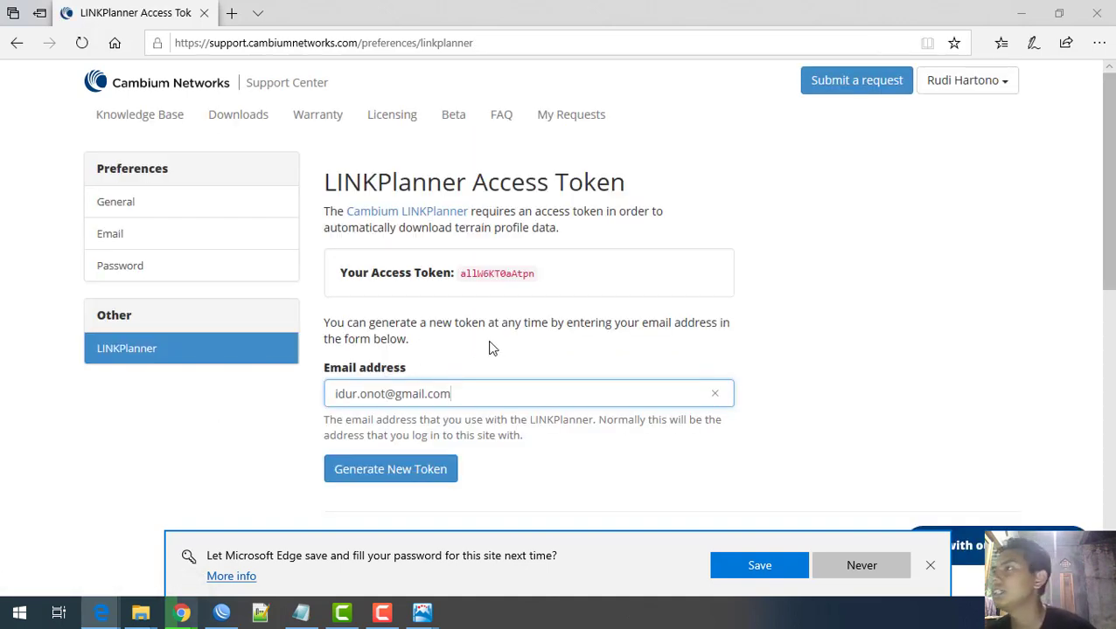
{"action": "double_click", "coordinate": [492, 273]}
{"action": "right_click", "coordinate": [492, 274]}
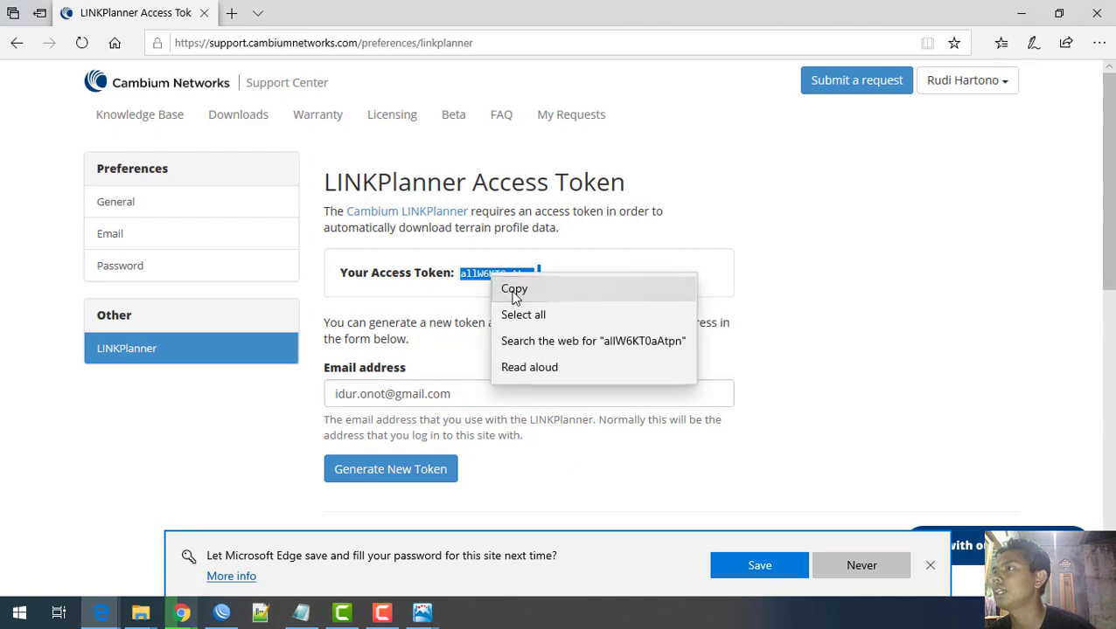
{"action": "left_click", "coordinate": [515, 292]}
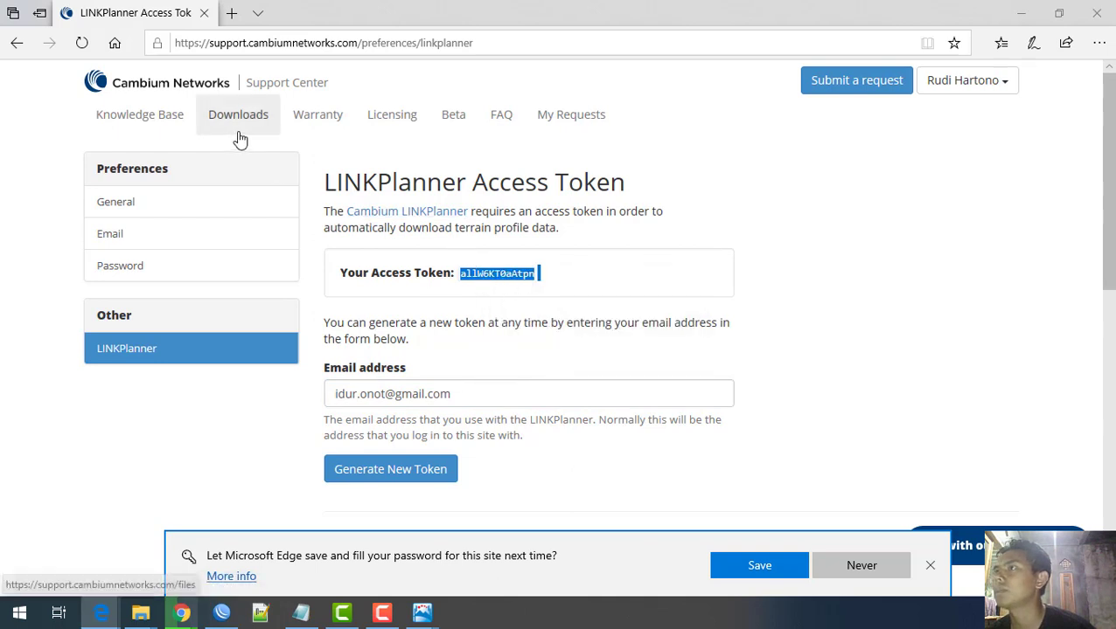
Step: Paste the token into the Access token field, pass Test profile service, and close Options
{"action": "left_click", "coordinate": [1016, 14]}
{"action": "left_click", "coordinate": [502, 214]}
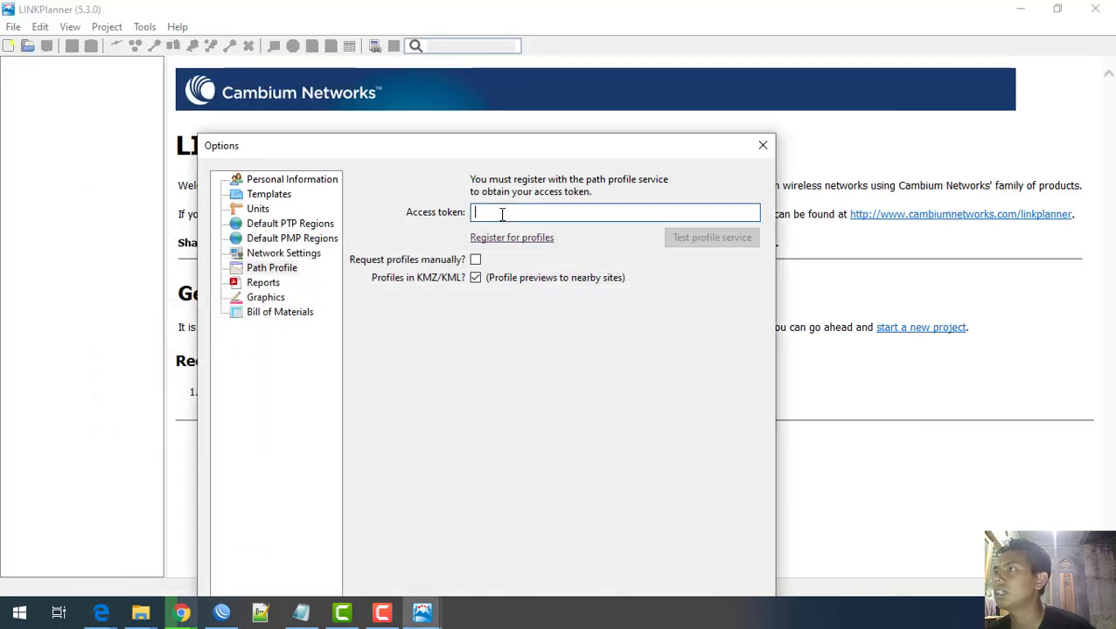
{"action": "key", "text": "ctrl+v"}
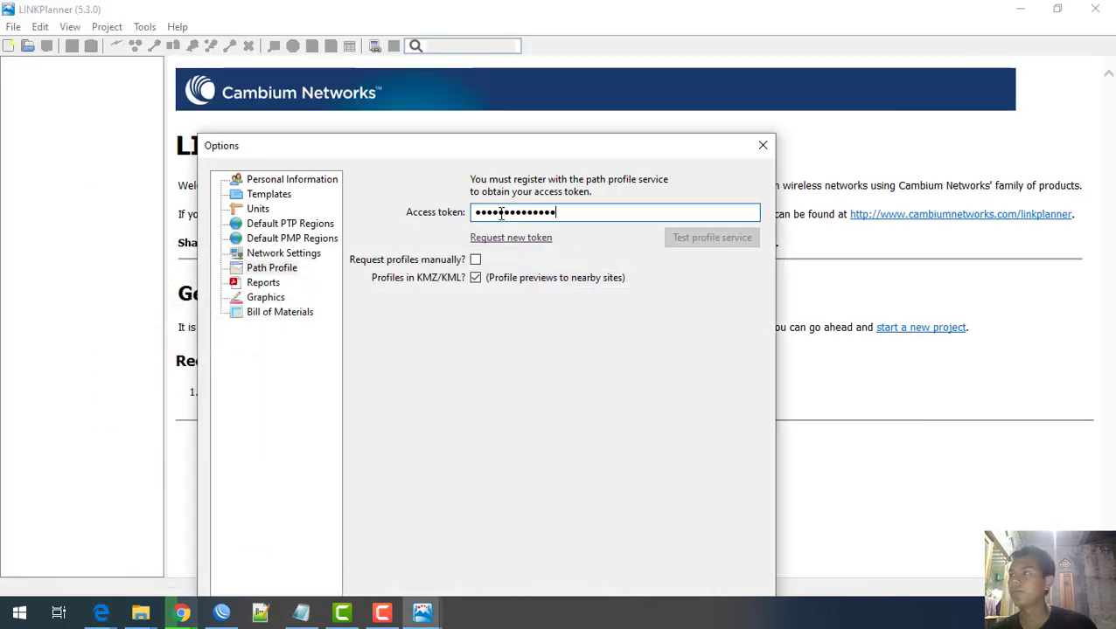
{"action": "left_click", "coordinate": [703, 239]}
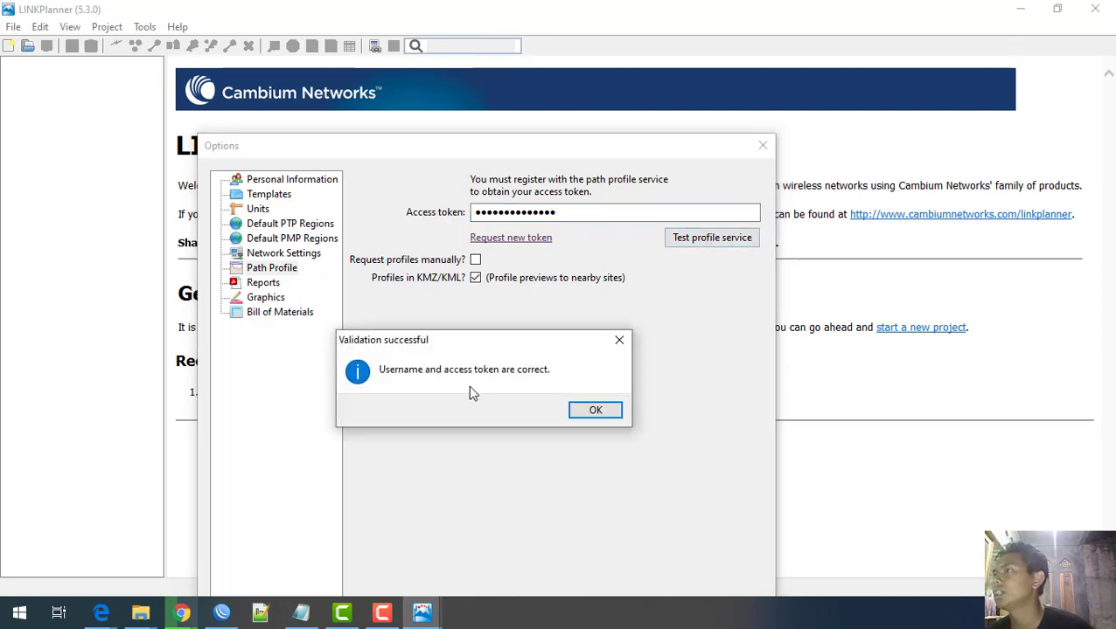
{"action": "left_click", "coordinate": [592, 415]}
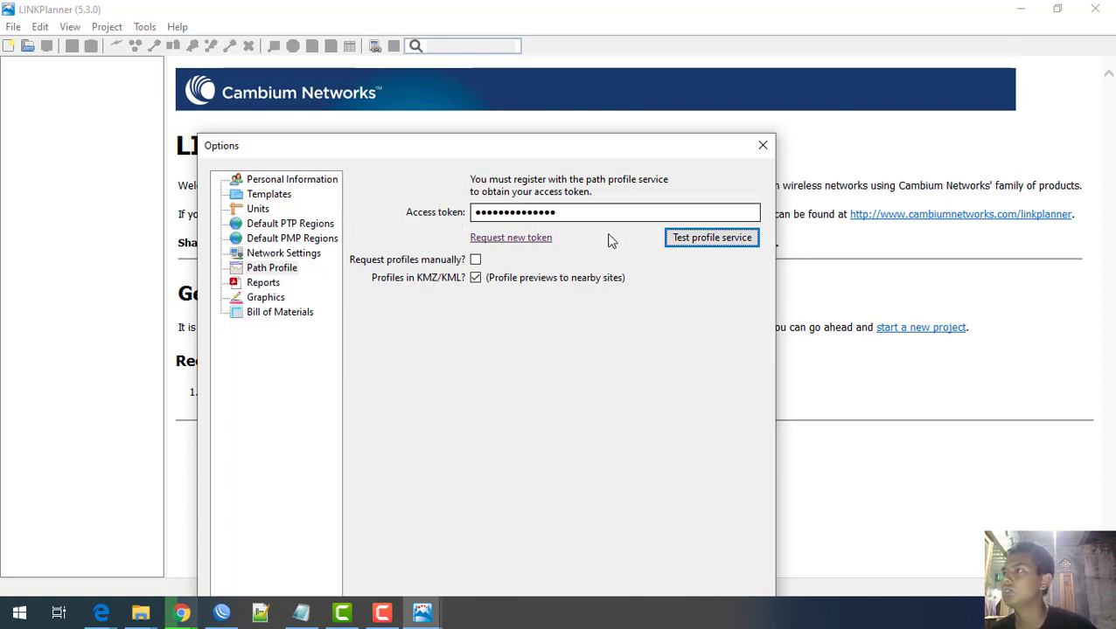
{"action": "left_click", "coordinate": [762, 145]}
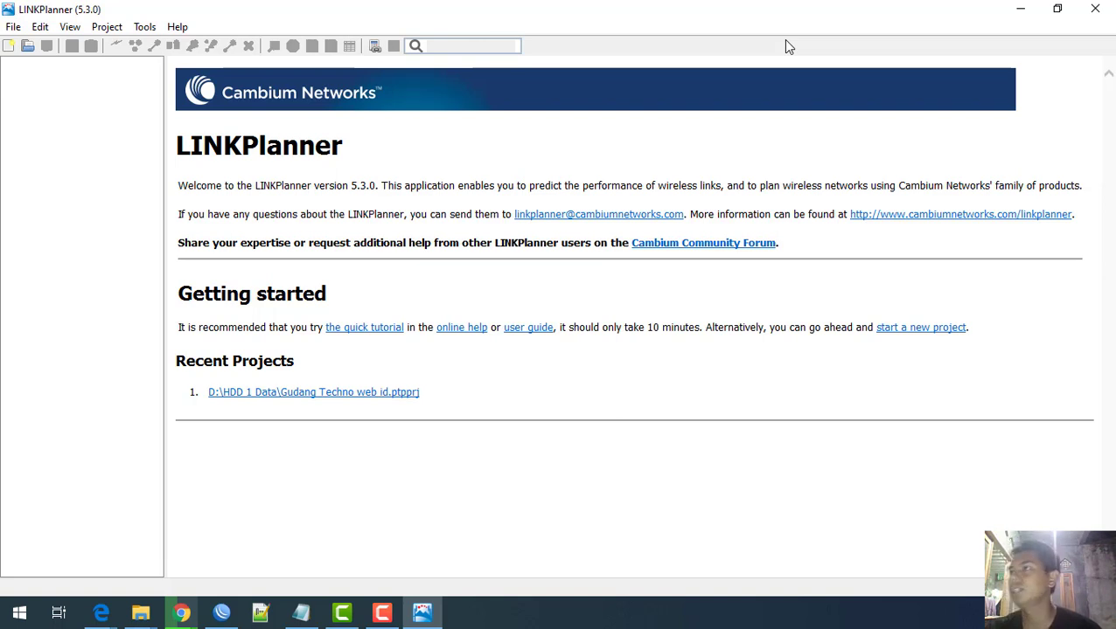
Step: Start a new project, entering 'Indo PTP' as customer name and 'Indomi' as company name
{"action": "left_click", "coordinate": [8, 48]}
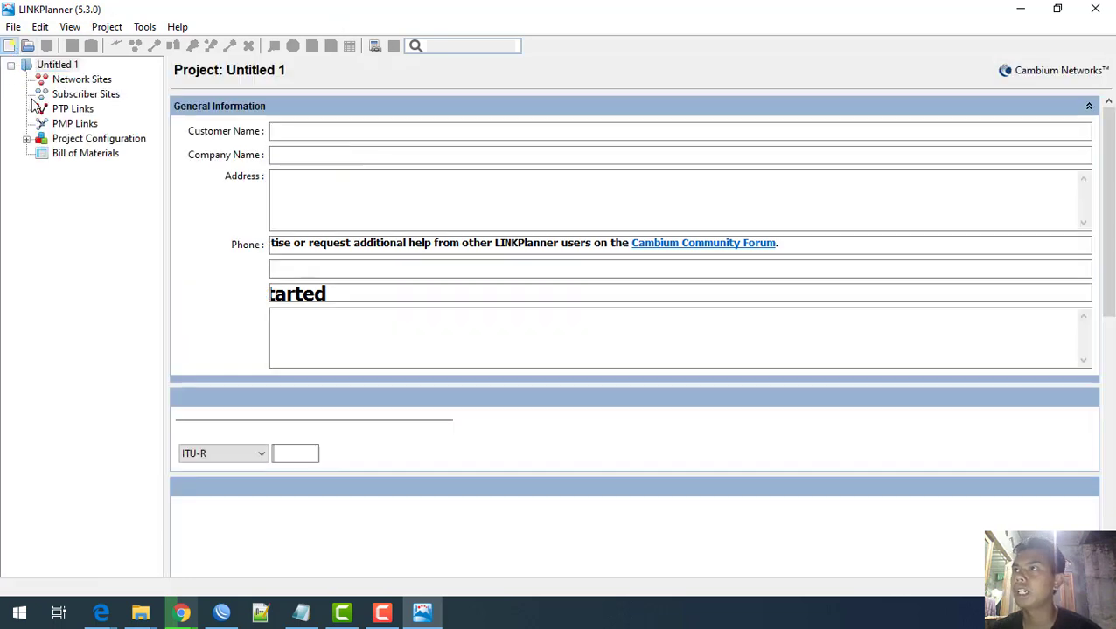
{"action": "left_click", "coordinate": [285, 132]}
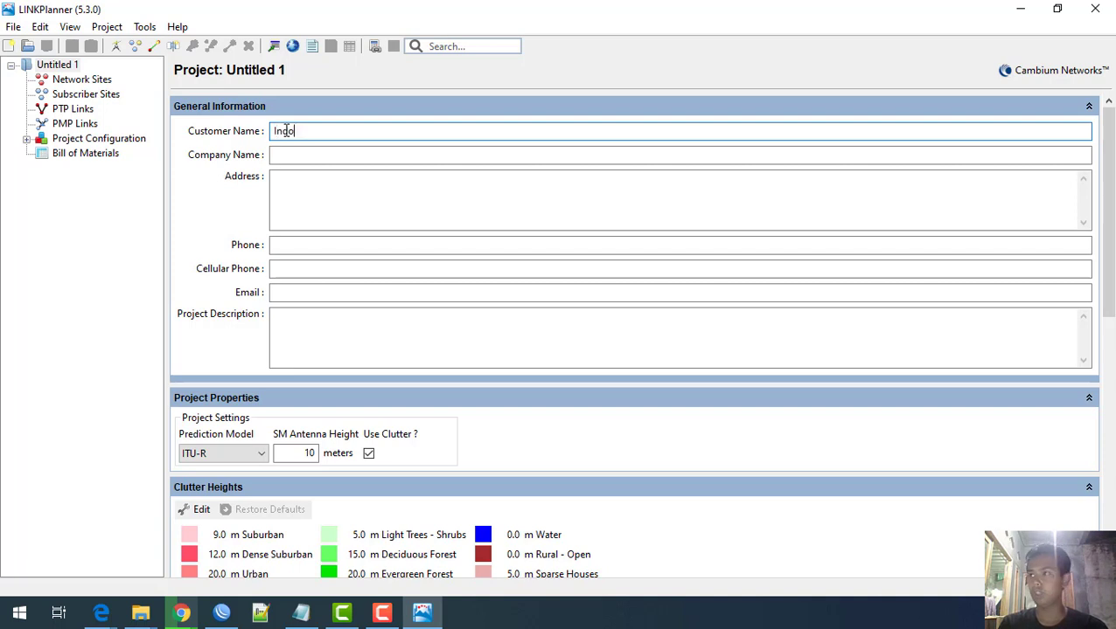
{"action": "type", "text": "PTP"}
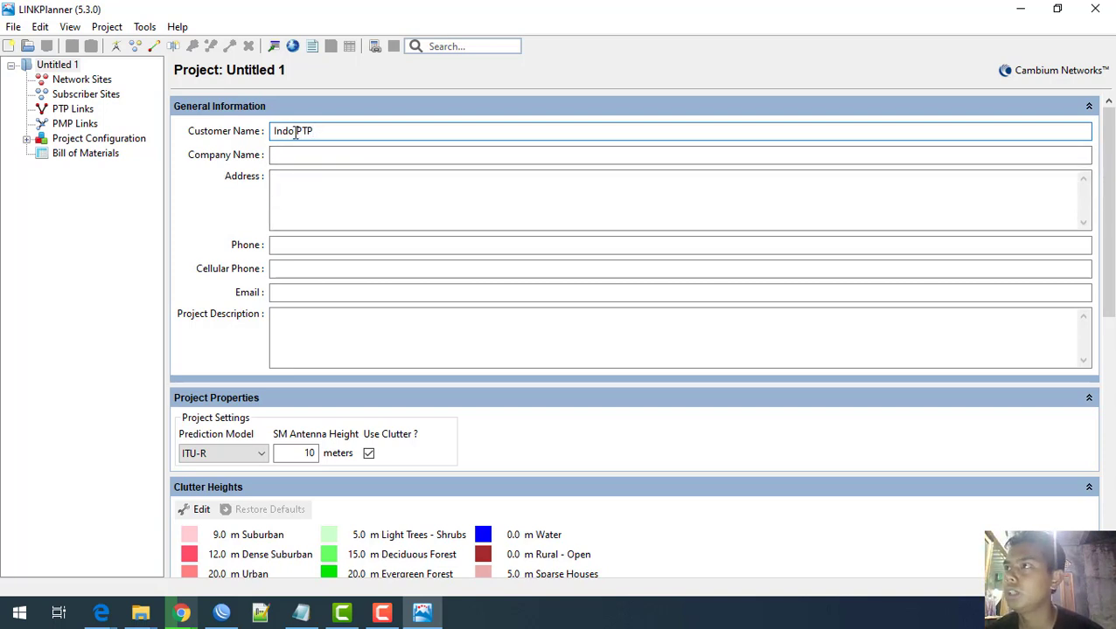
{"action": "left_click", "coordinate": [284, 158]}
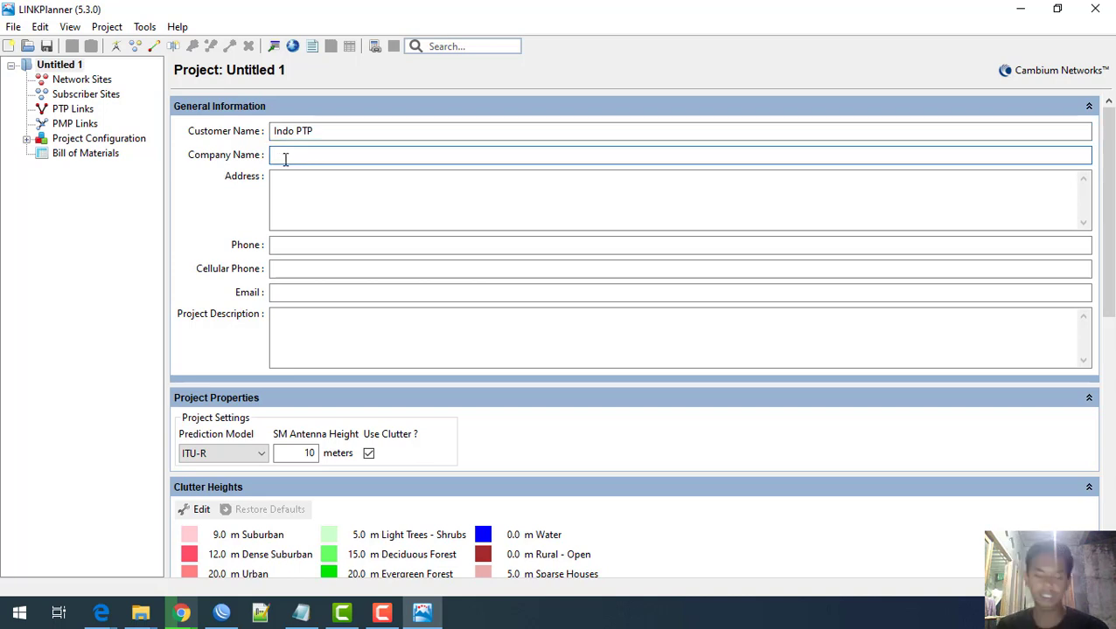
{"action": "type", "text": "Indomi"}
{"action": "key", "text": "Tab"}
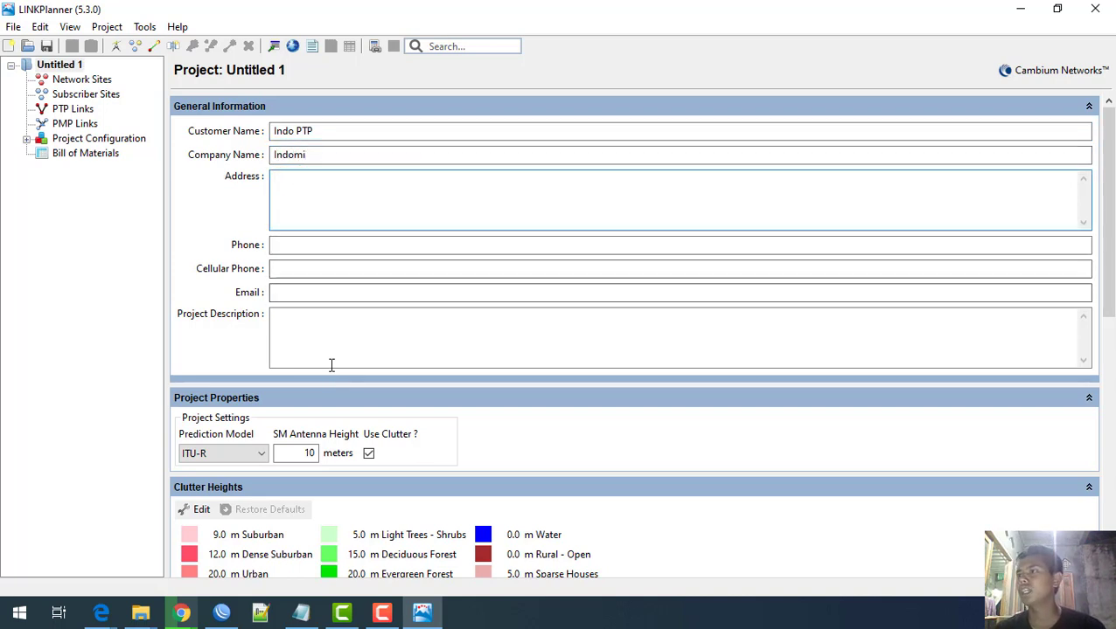
{"action": "scroll", "coordinate": [526, 368], "scroll_direction": "down", "scroll_amount": 3}
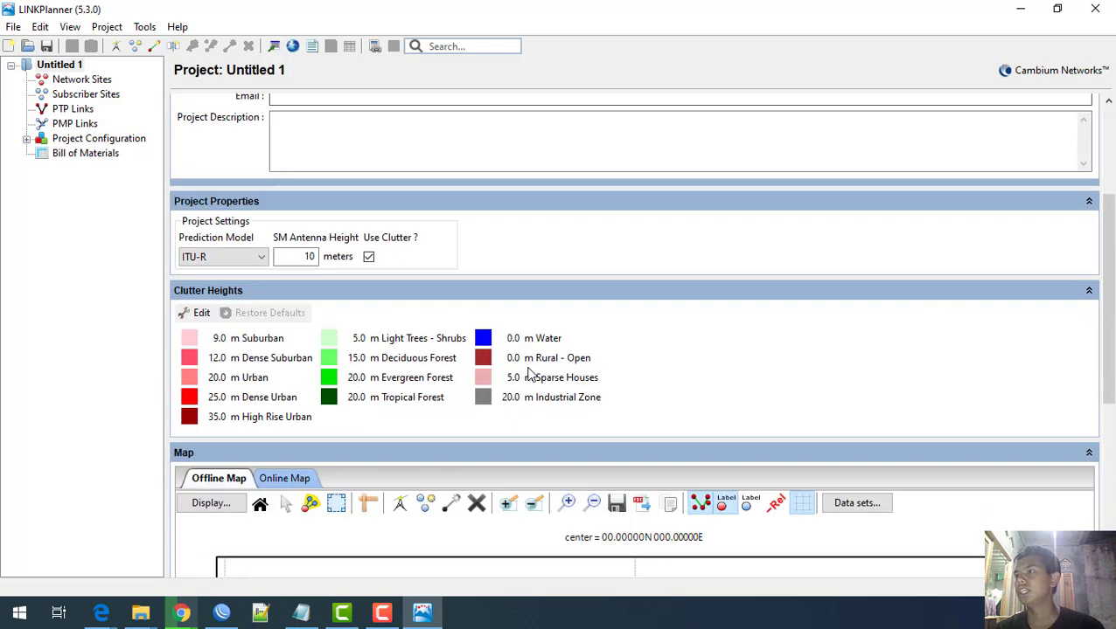
{"action": "scroll", "coordinate": [528, 375], "scroll_direction": "down", "scroll_amount": 2}
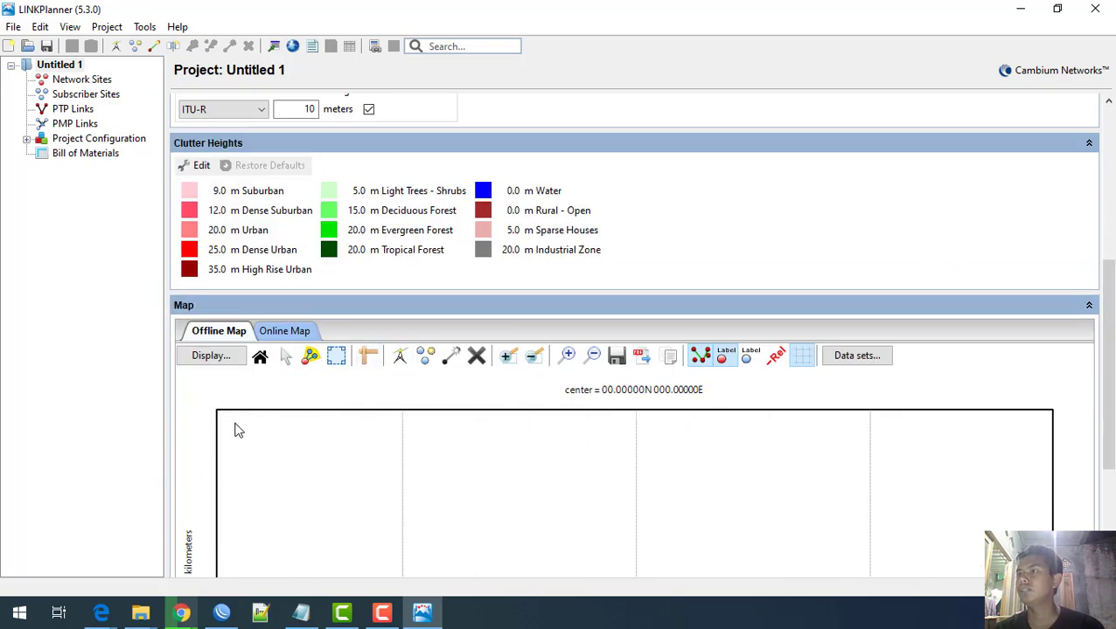
{"action": "scroll", "coordinate": [325, 105], "scroll_direction": "up", "scroll_amount": 2}
{"action": "scroll", "coordinate": [325, 105], "scroll_direction": "up", "scroll_amount": 3}
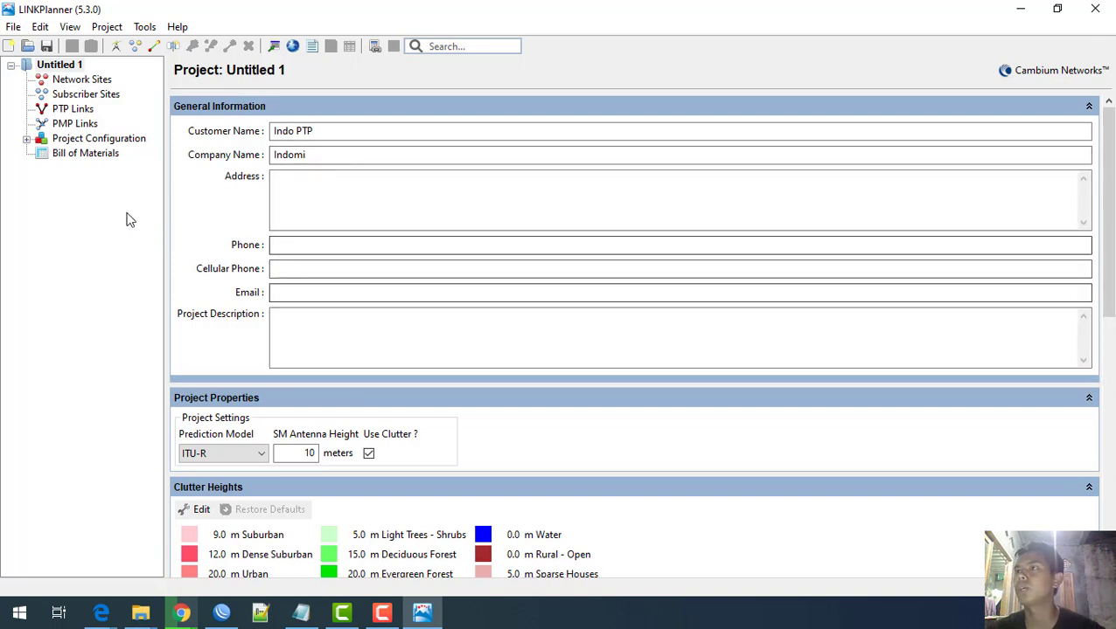
{"action": "left_click", "coordinate": [83, 80]}
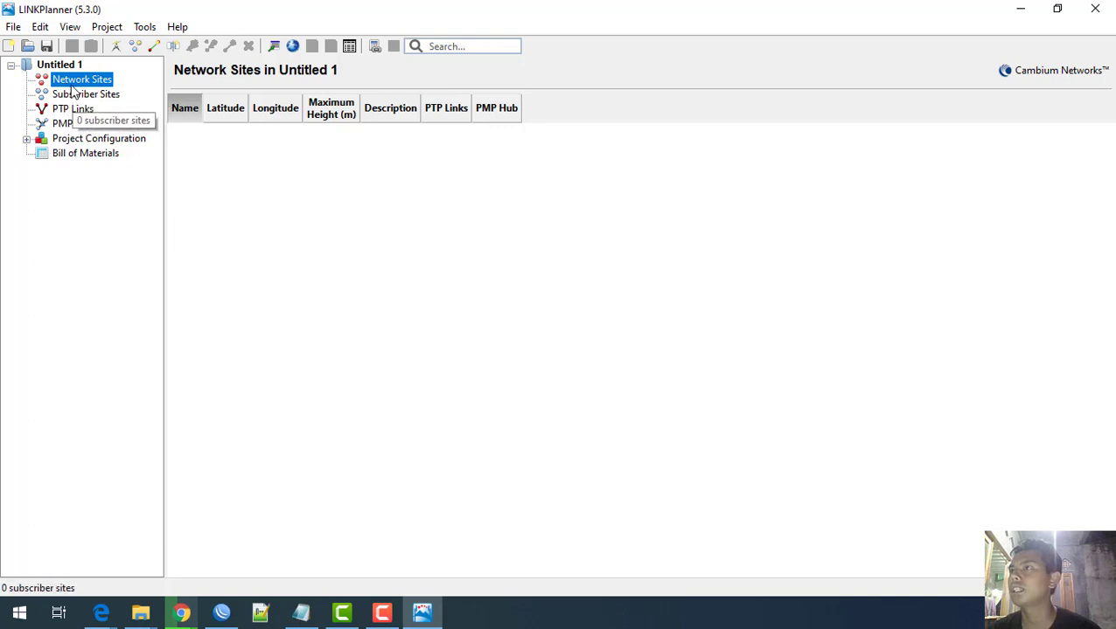
{"action": "left_click", "coordinate": [93, 94]}
{"action": "left_click", "coordinate": [65, 66]}
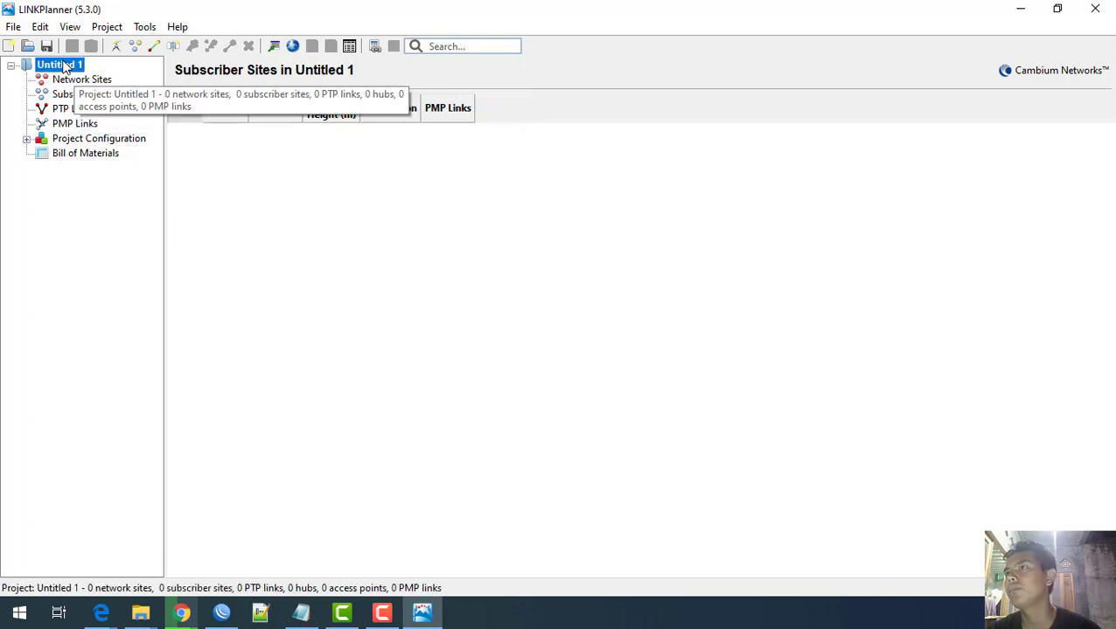
{"action": "left_click", "coordinate": [75, 80]}
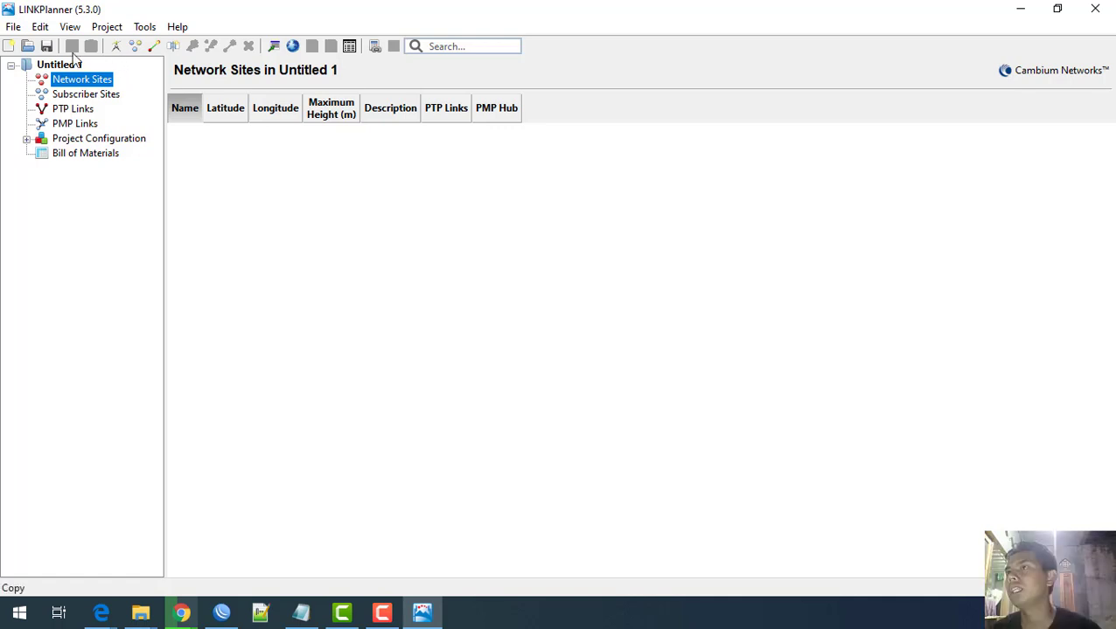
{"action": "left_click", "coordinate": [78, 64]}
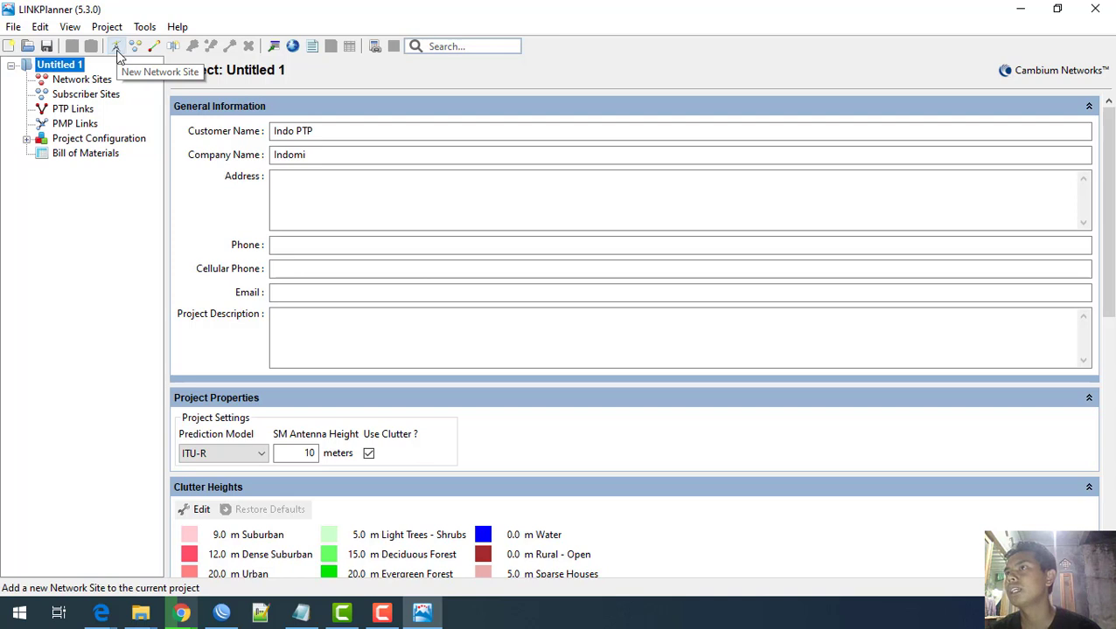
Step: Reopen the Add new Network Site form, select its default latitude and longitude, then go to Chrome
{"action": "left_click", "coordinate": [116, 48]}
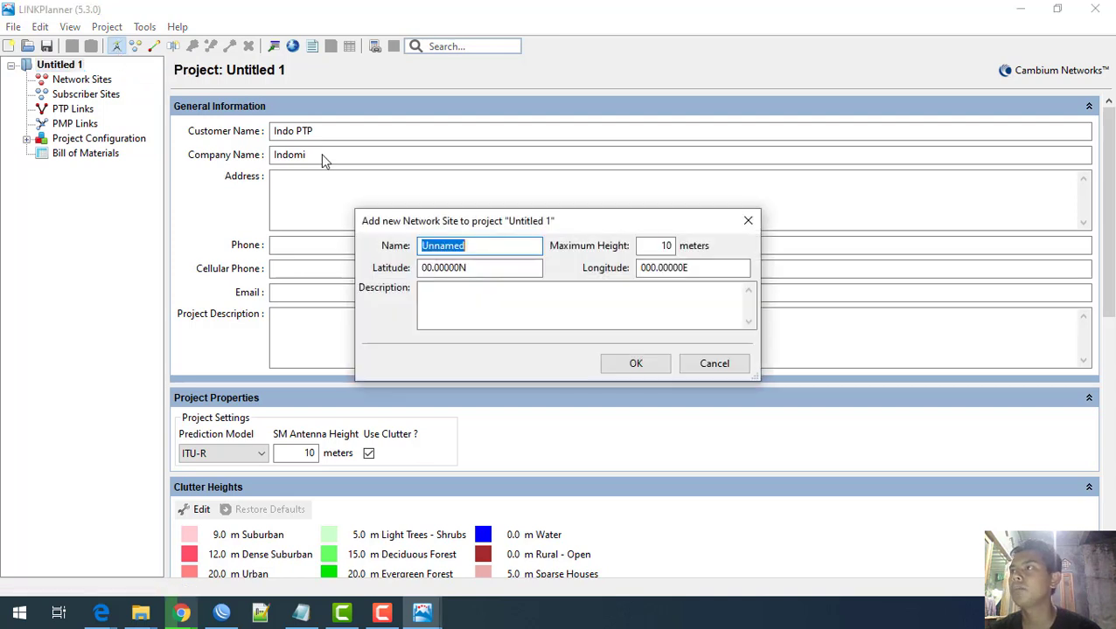
{"action": "left_click_drag", "start_coordinate": [529, 225], "coordinate": [339, 130]}
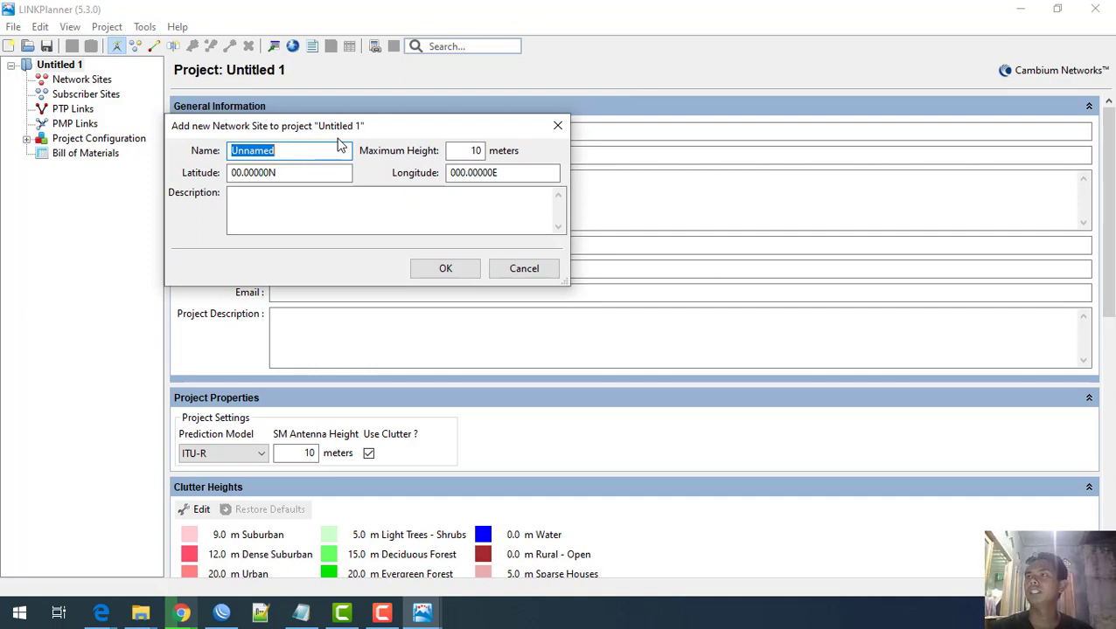
{"action": "left_click", "coordinate": [555, 129]}
{"action": "left_click", "coordinate": [116, 47]}
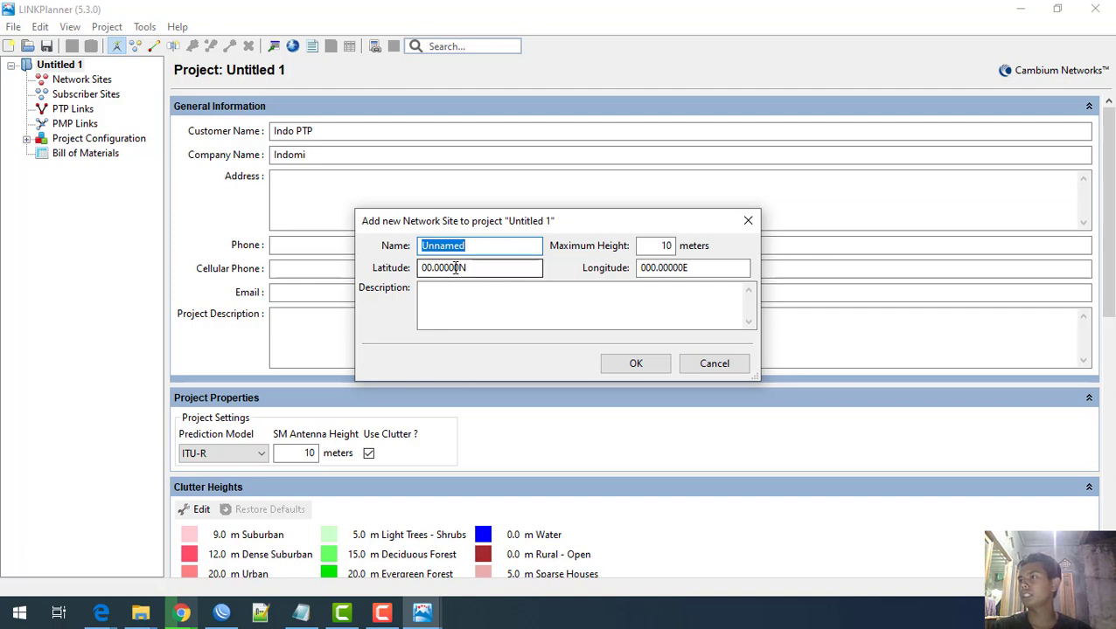
{"action": "left_click_drag", "start_coordinate": [483, 269], "coordinate": [413, 276]}
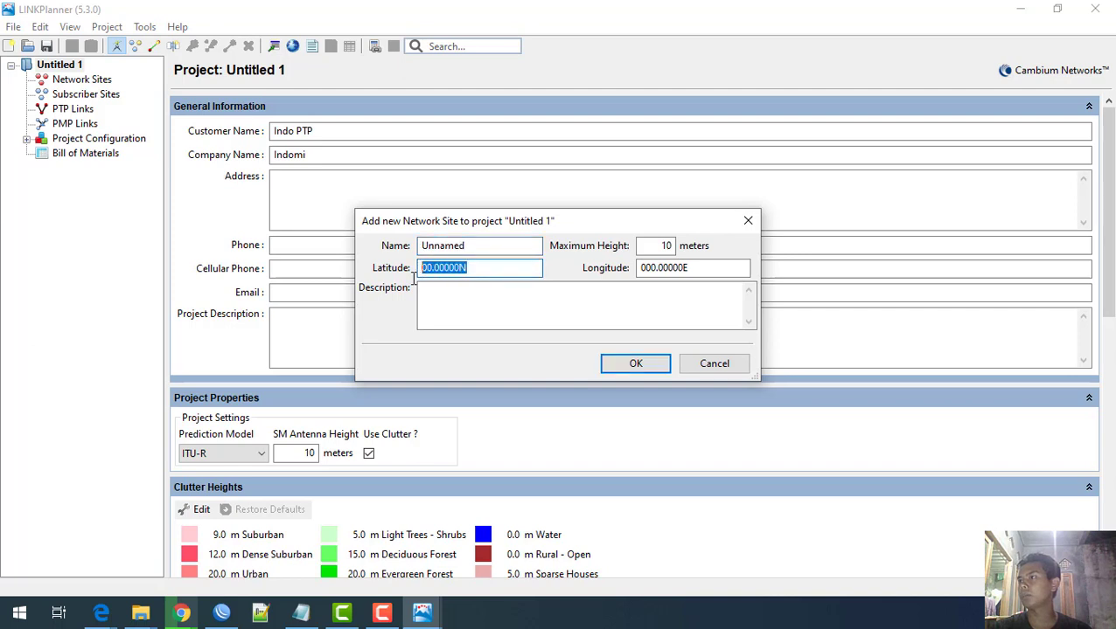
{"action": "left_click", "coordinate": [689, 270]}
{"action": "double_click", "coordinate": [690, 270]}
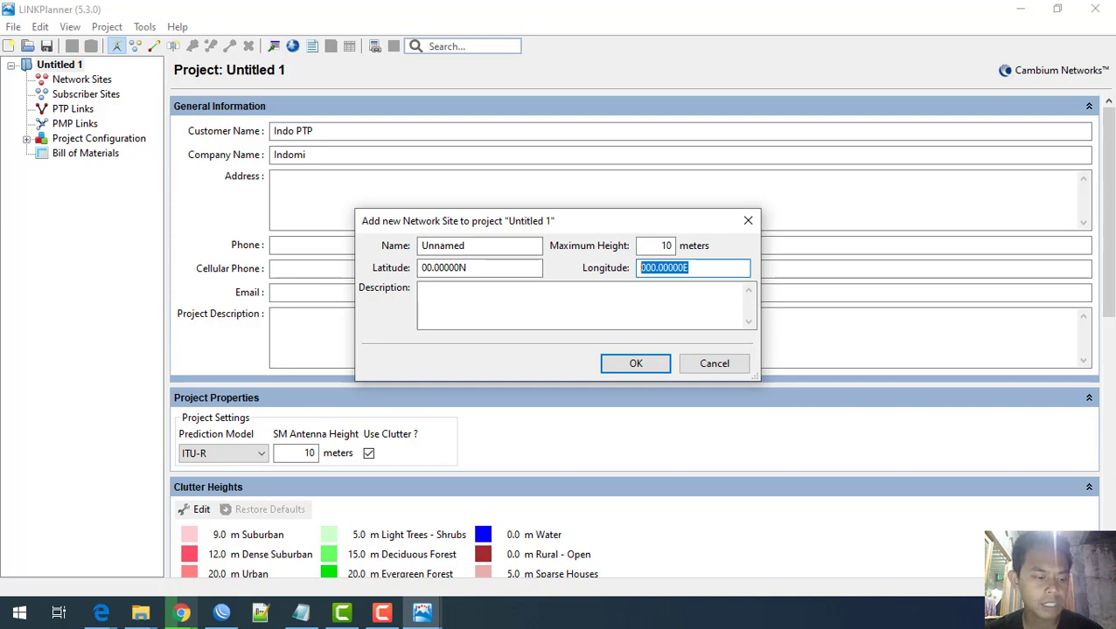
{"action": "left_click", "coordinate": [181, 614]}
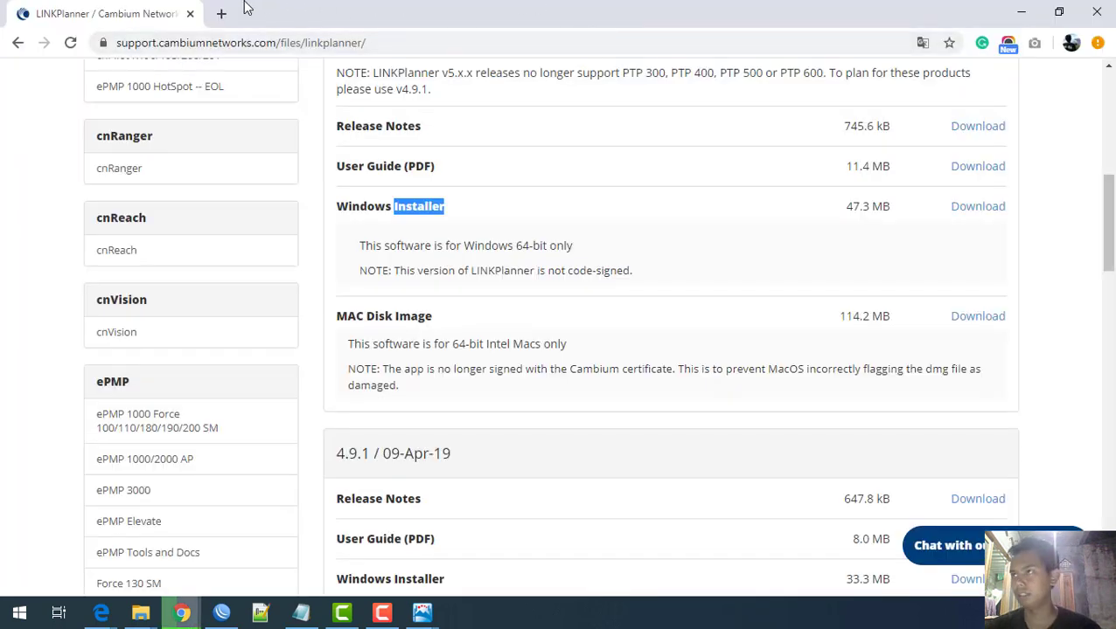
Step: Search 'google maps' in a new Chrome tab and open Google Maps from the results
{"action": "left_click", "coordinate": [221, 13]}
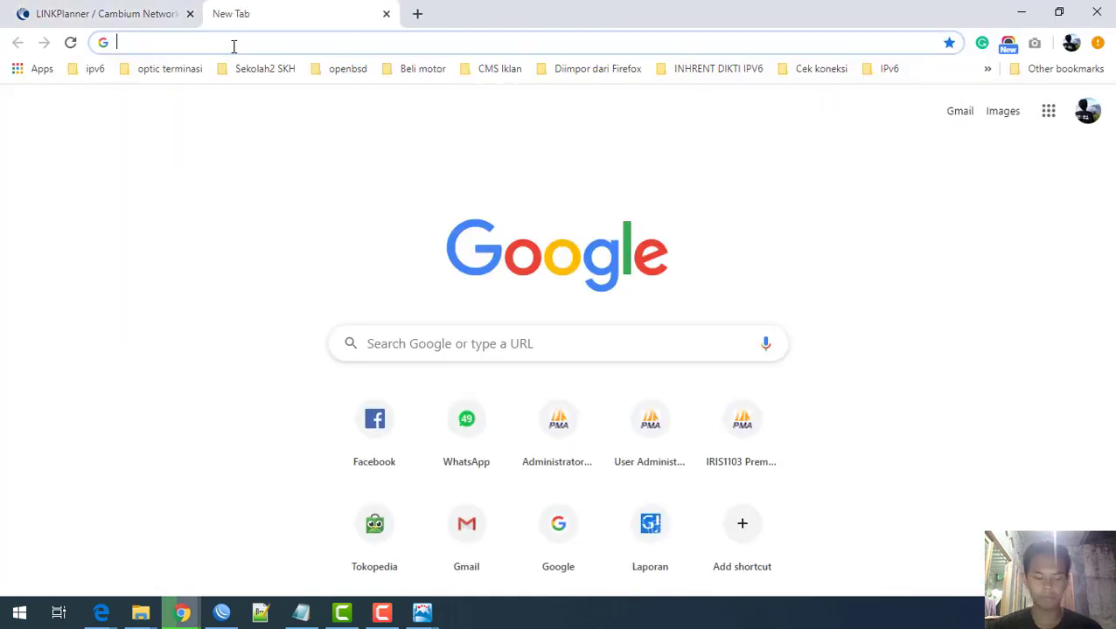
{"action": "type", "text": "goog"}
{"action": "type", "text": "mpas"}
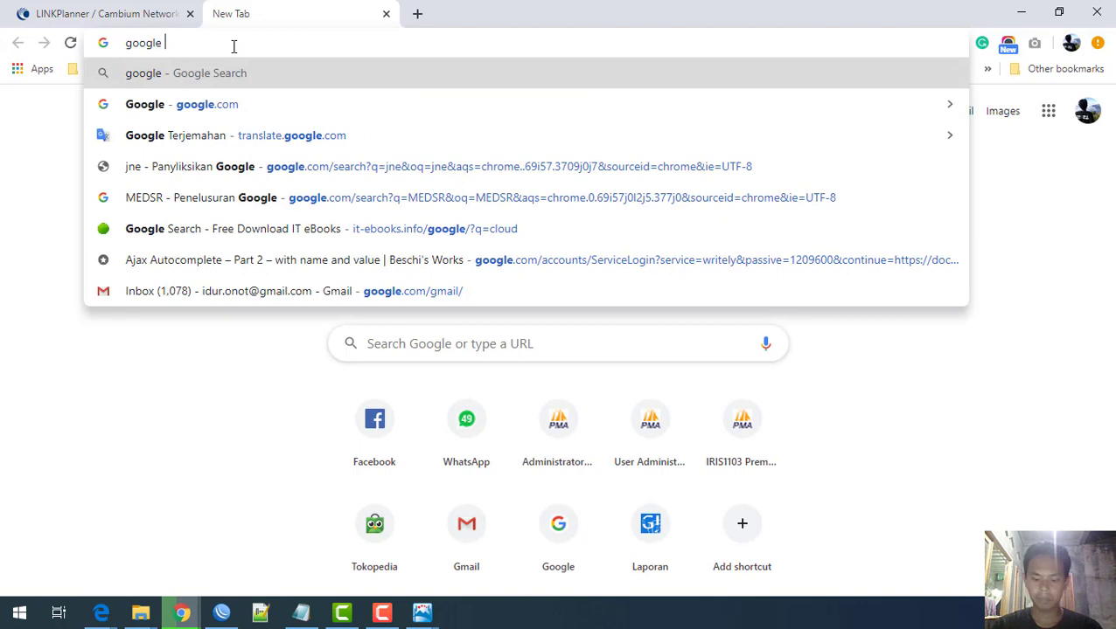
{"action": "key", "text": "Return"}
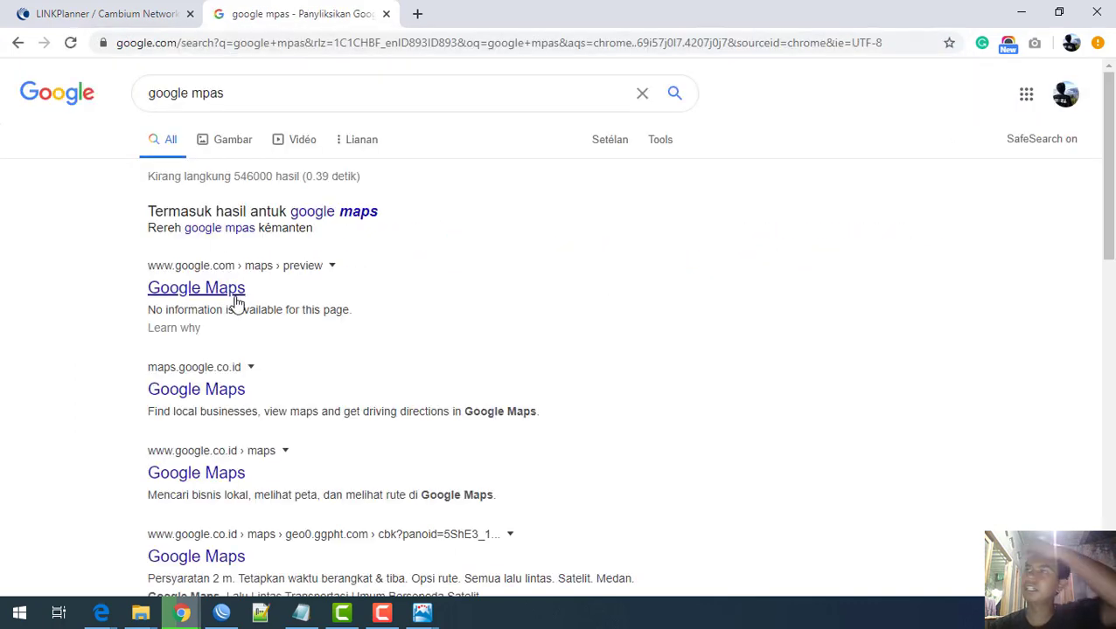
{"action": "left_click", "coordinate": [234, 297]}
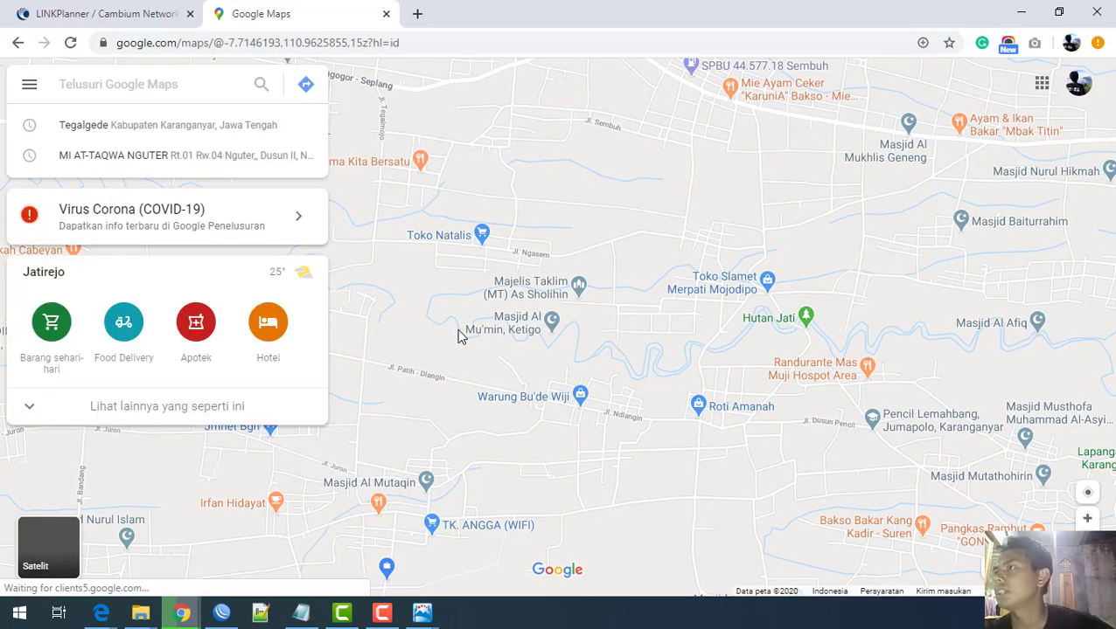
Step: Pan and zoom the map in closely on the SPBU Pertamina petrol station
{"action": "left_click_drag", "start_coordinate": [600, 224], "coordinate": [488, 394]}
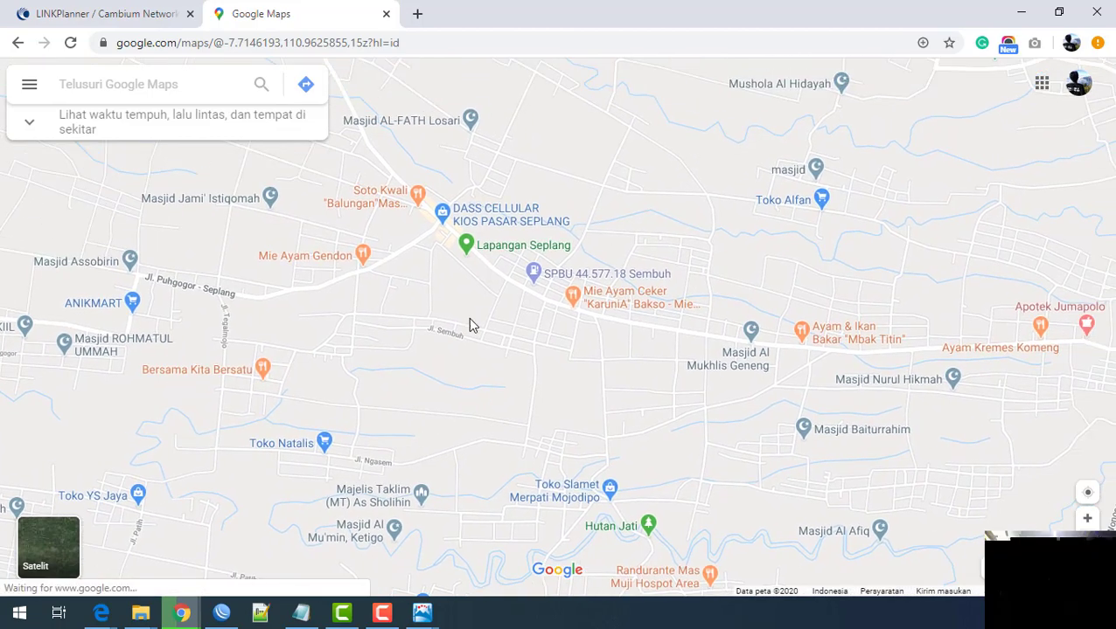
{"action": "scroll", "coordinate": [473, 327], "scroll_direction": "up", "scroll_amount": 1}
{"action": "left_click_drag", "start_coordinate": [476, 326], "coordinate": [511, 455]}
{"action": "scroll", "coordinate": [509, 455], "scroll_direction": "up", "scroll_amount": 1}
{"action": "left_click_drag", "start_coordinate": [695, 406], "coordinate": [443, 320]}
{"action": "scroll", "coordinate": [420, 428], "scroll_direction": "up", "scroll_amount": 1}
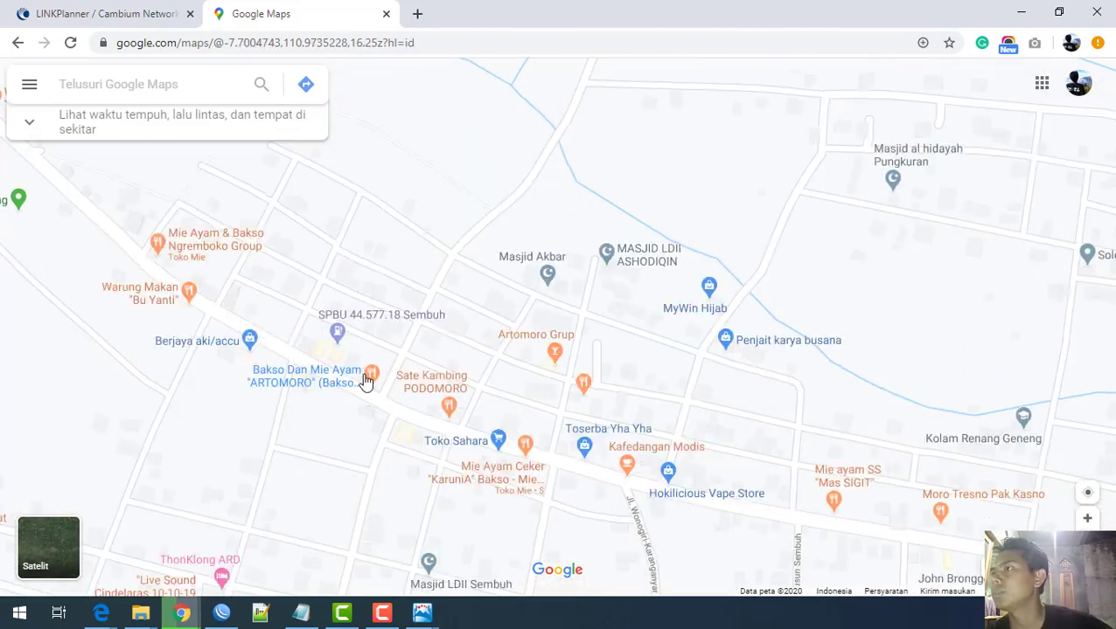
{"action": "scroll", "coordinate": [391, 441], "scroll_direction": "up", "scroll_amount": 1}
{"action": "scroll", "coordinate": [366, 356], "scroll_direction": "up", "scroll_amount": 1}
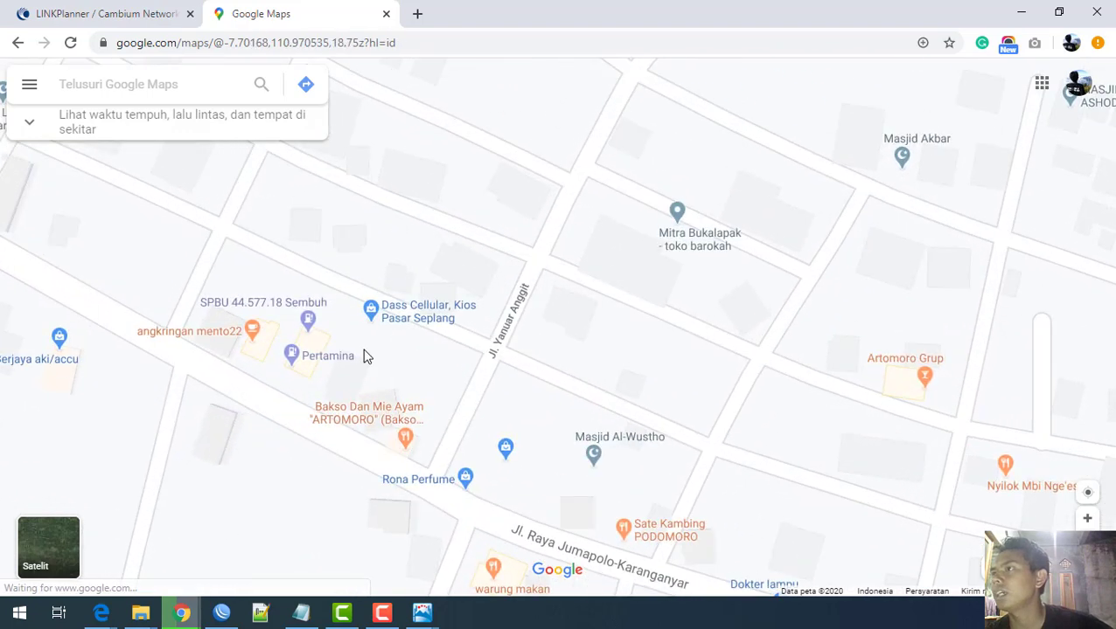
{"action": "scroll", "coordinate": [431, 368], "scroll_direction": "up", "scroll_amount": 1}
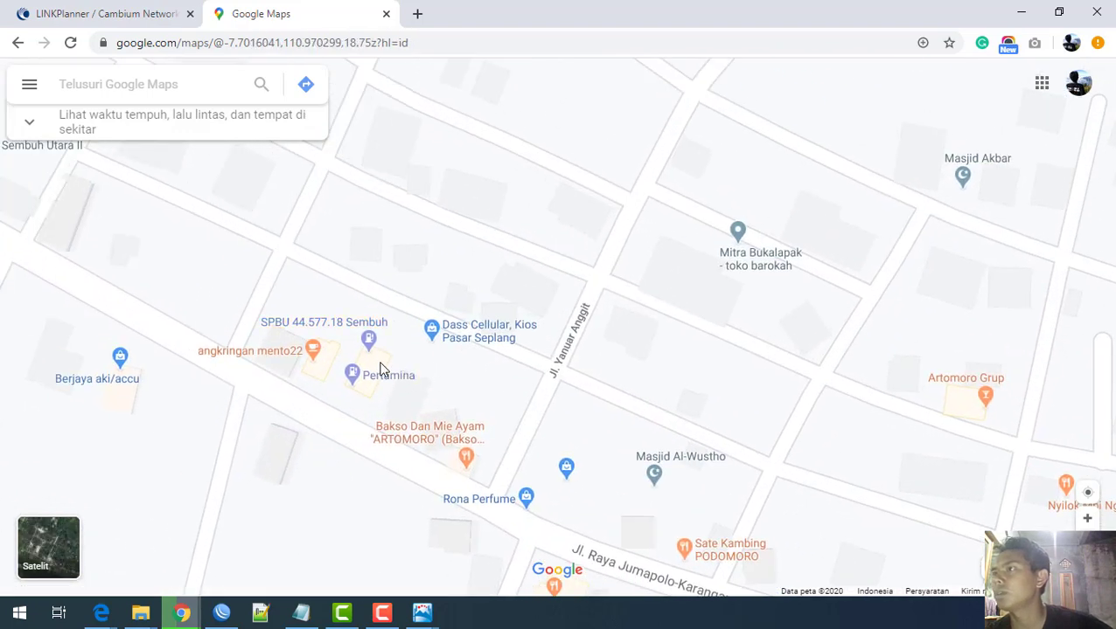
{"action": "right_click", "coordinate": [374, 362]}
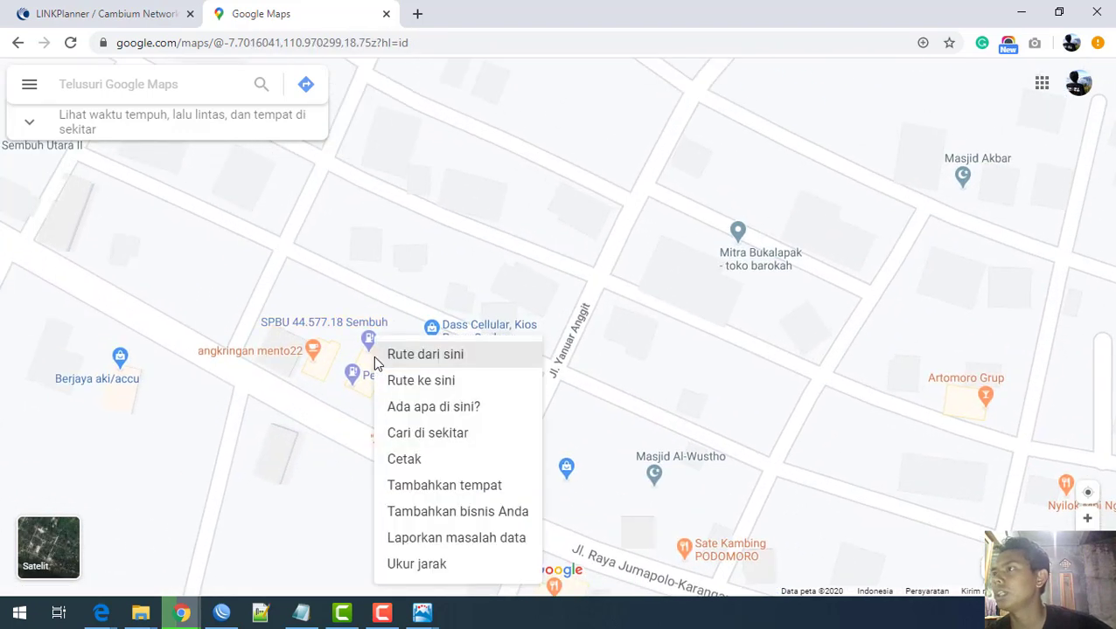
{"action": "left_click", "coordinate": [406, 281]}
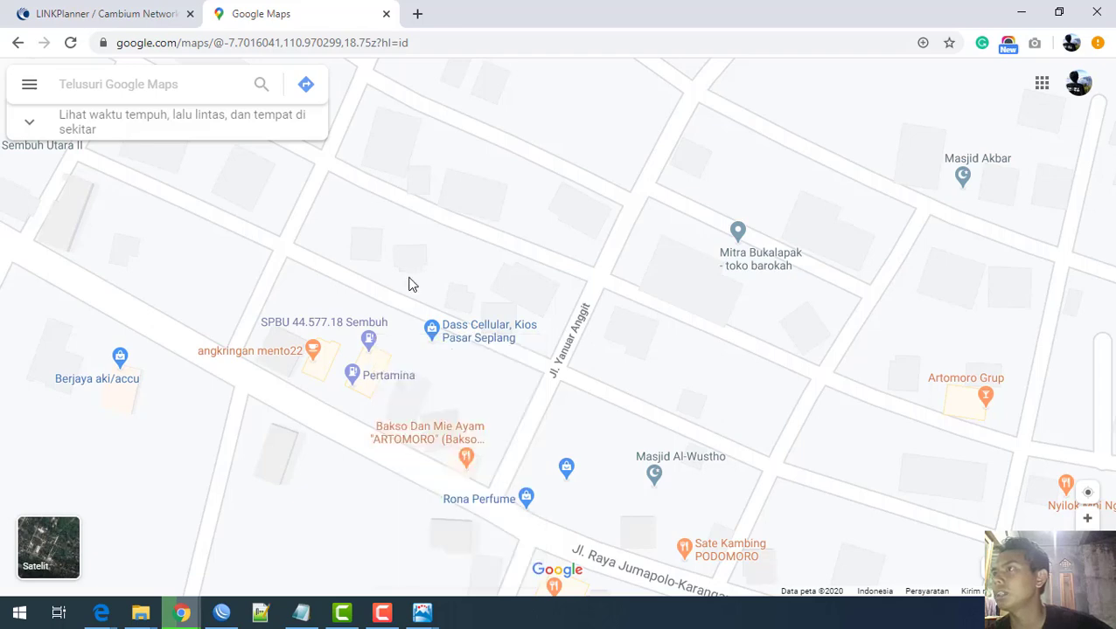
{"action": "double_click", "coordinate": [371, 357]}
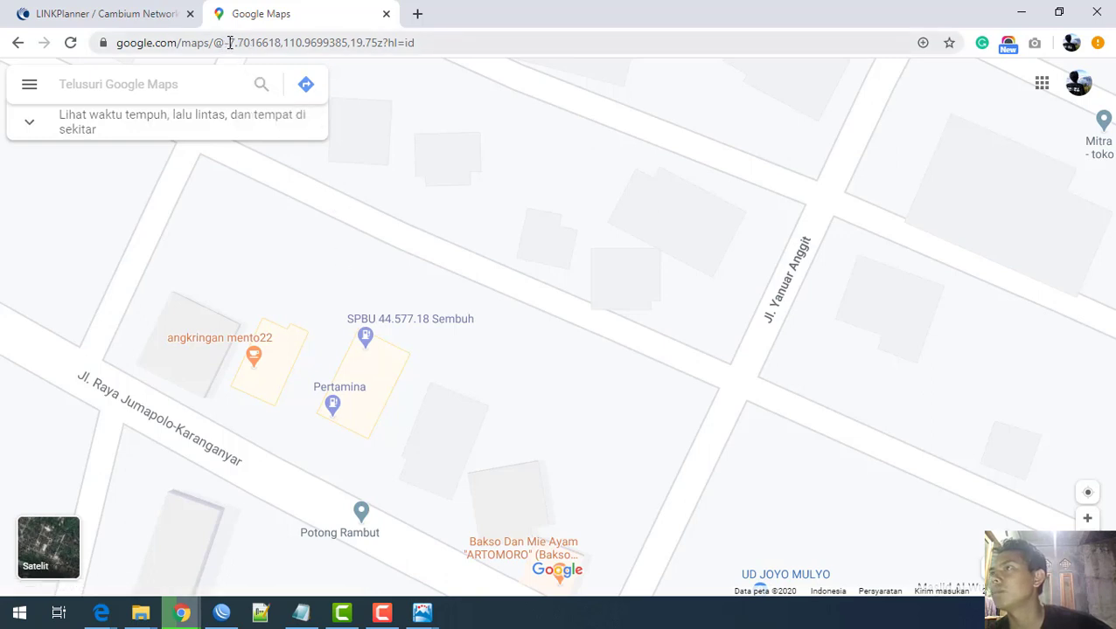
Step: Copy the latitude -7.7016618 from the Maps web address
{"action": "left_click_drag", "start_coordinate": [229, 42], "coordinate": [282, 42]}
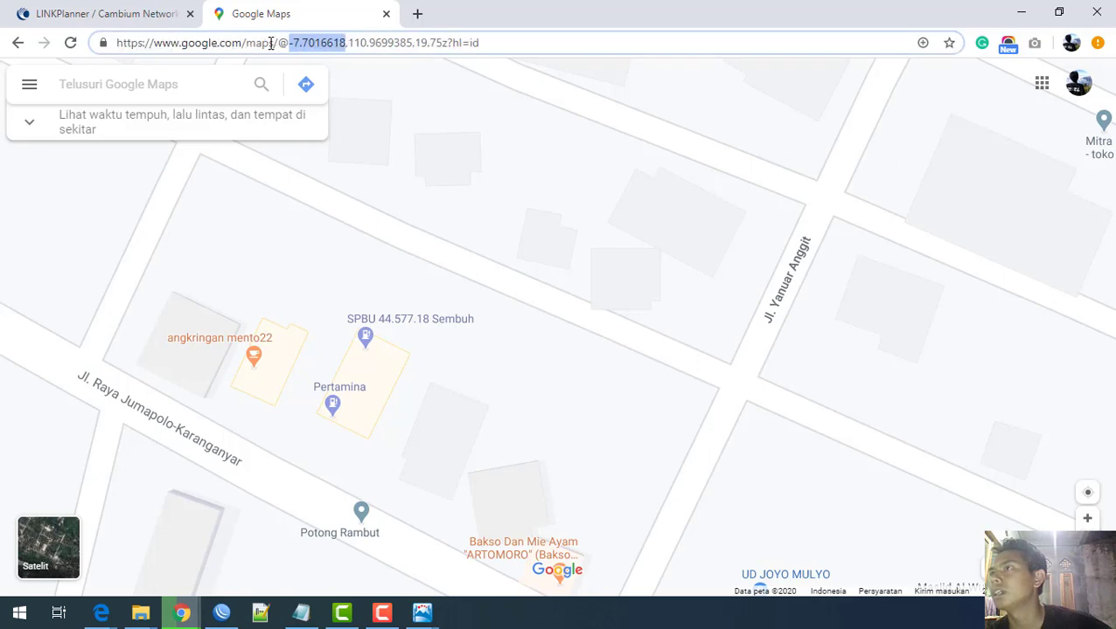
{"action": "right_click", "coordinate": [319, 50]}
{"action": "left_click", "coordinate": [337, 133]}
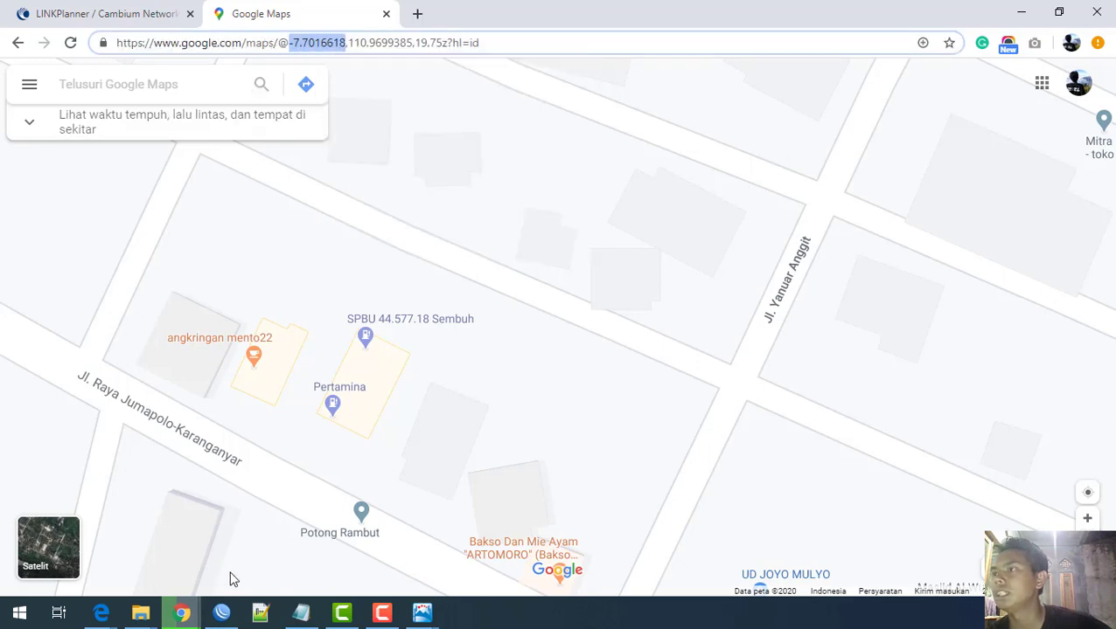
{"action": "left_click", "coordinate": [423, 612]}
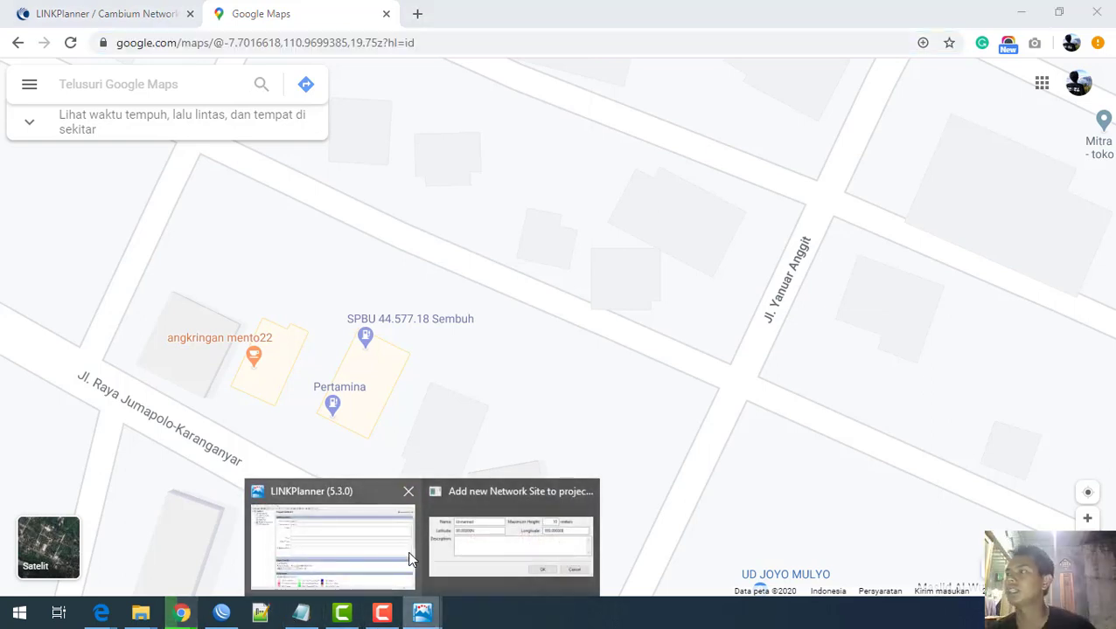
Step: Replace the default latitude in the new network site form with -7.7016618
{"action": "left_click", "coordinate": [473, 560]}
{"action": "left_click_drag", "start_coordinate": [473, 267], "coordinate": [359, 274]}
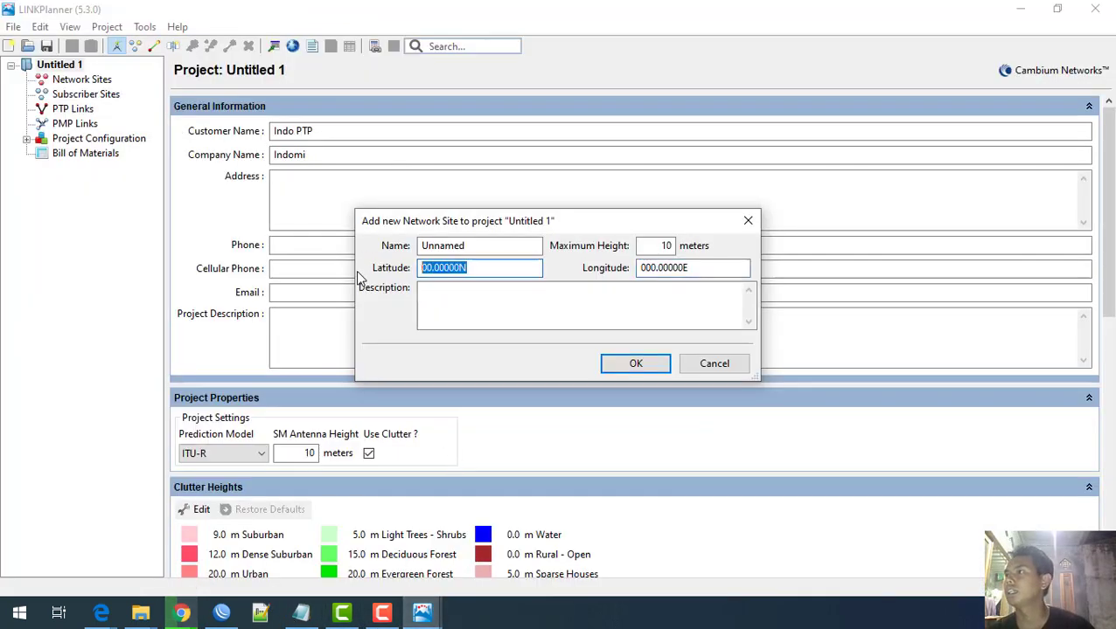
{"action": "left_click_drag", "start_coordinate": [477, 270], "coordinate": [360, 262]}
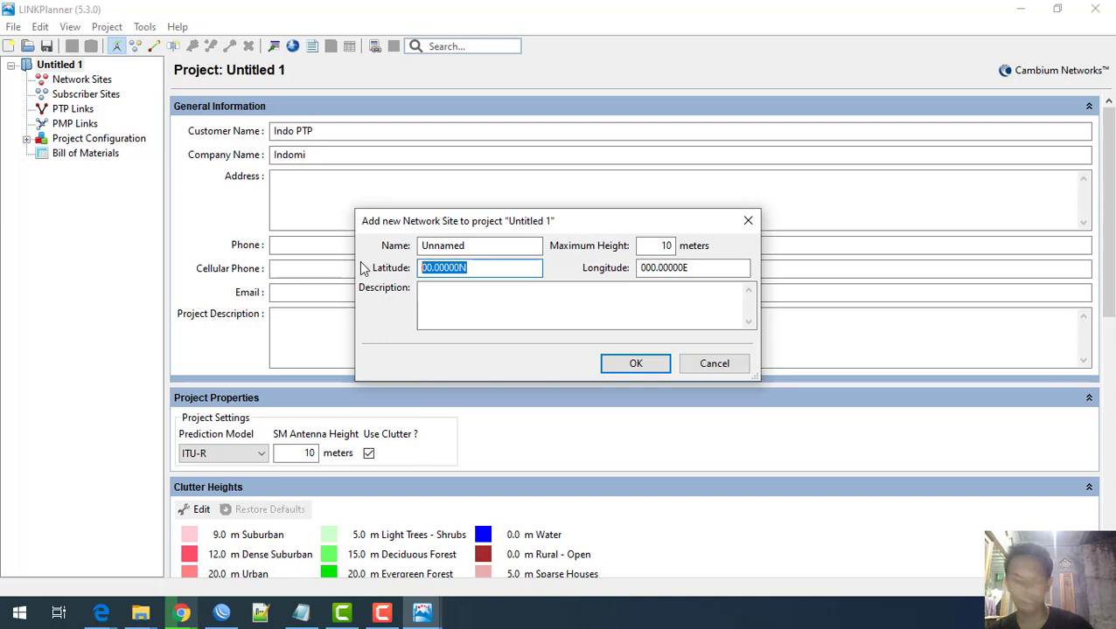
{"action": "left_click", "coordinate": [484, 268]}
{"action": "left_click_drag", "start_coordinate": [484, 268], "coordinate": [358, 266]}
{"action": "key", "text": "ctrl+v"}
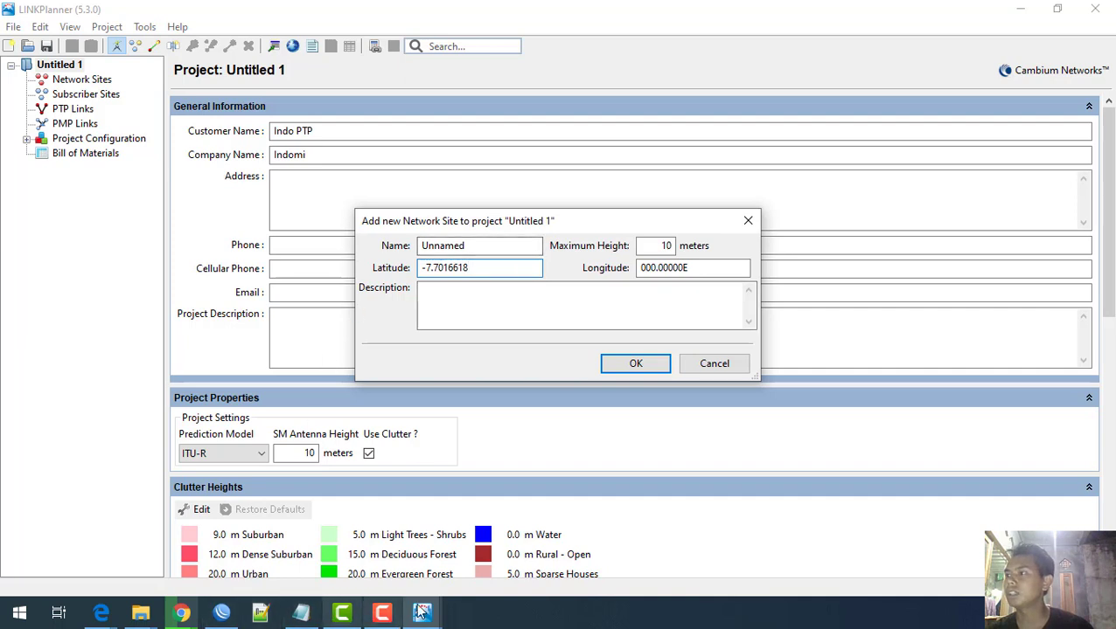
{"action": "mouse_move", "coordinate": [239, 617]}
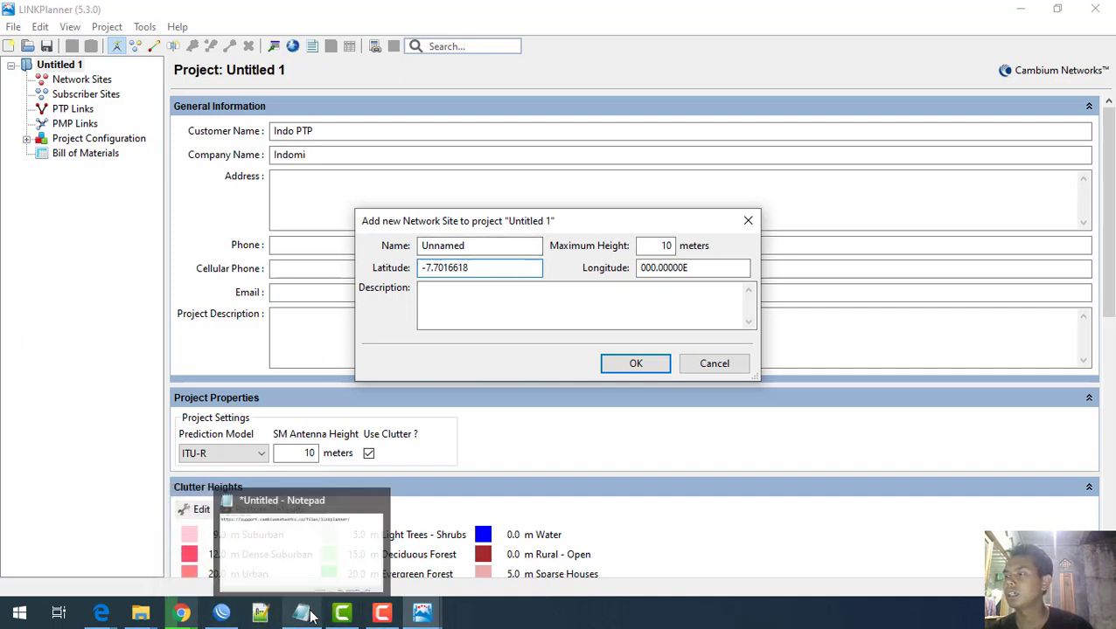
Step: Copy the longitude 110.9699385 from the Google Maps web address
{"action": "mouse_move", "coordinate": [181, 612]}
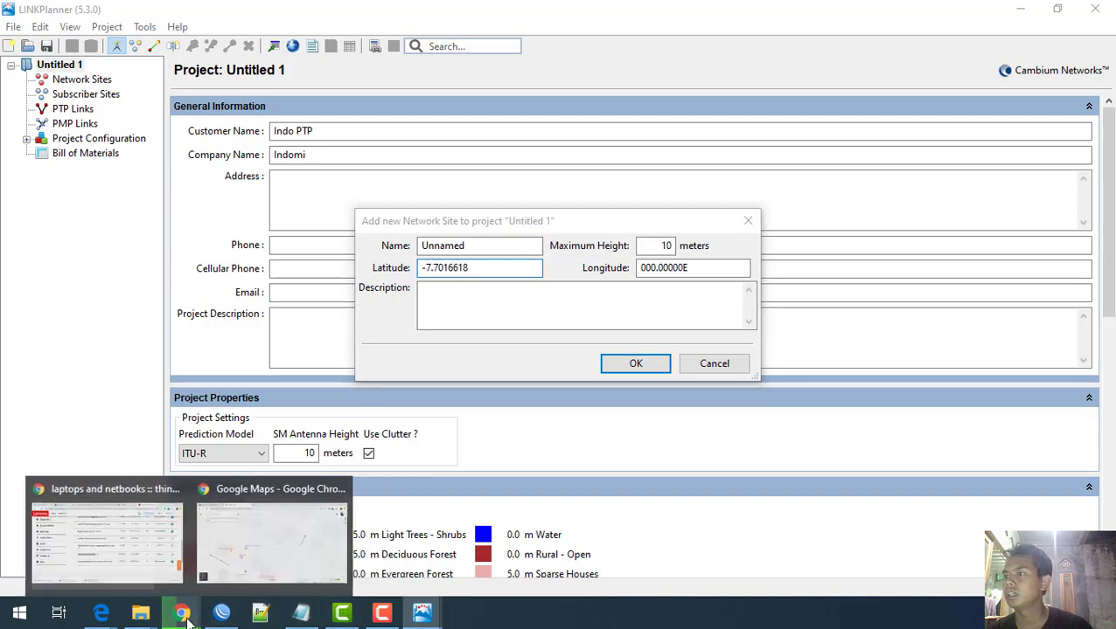
{"action": "left_click", "coordinate": [264, 568]}
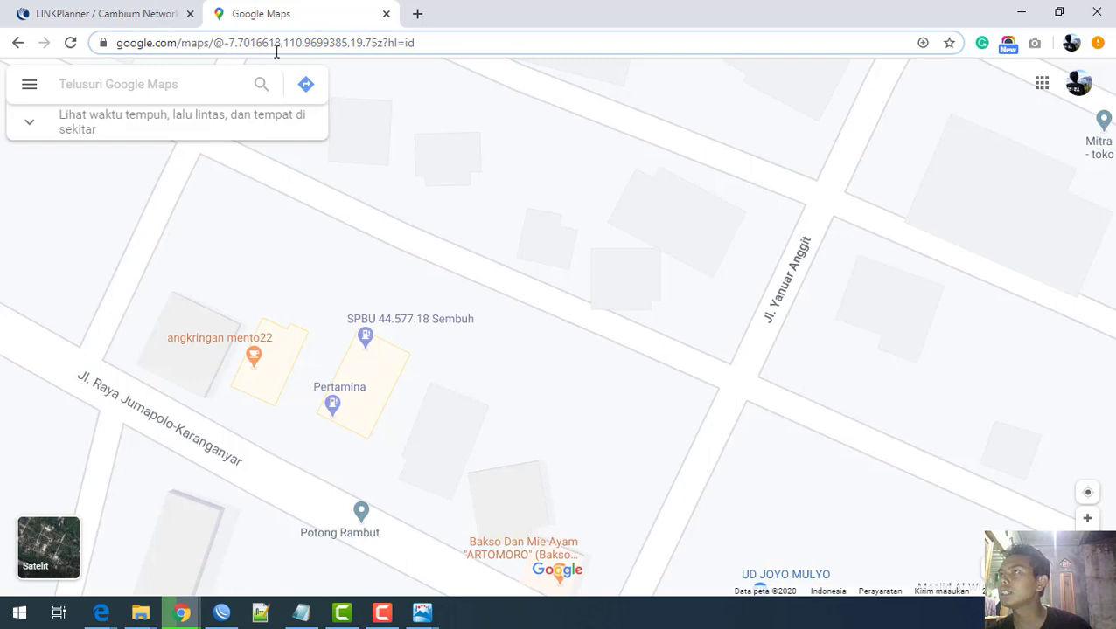
{"action": "left_click_drag", "start_coordinate": [287, 43], "coordinate": [379, 42]}
{"action": "left_click", "coordinate": [347, 55]}
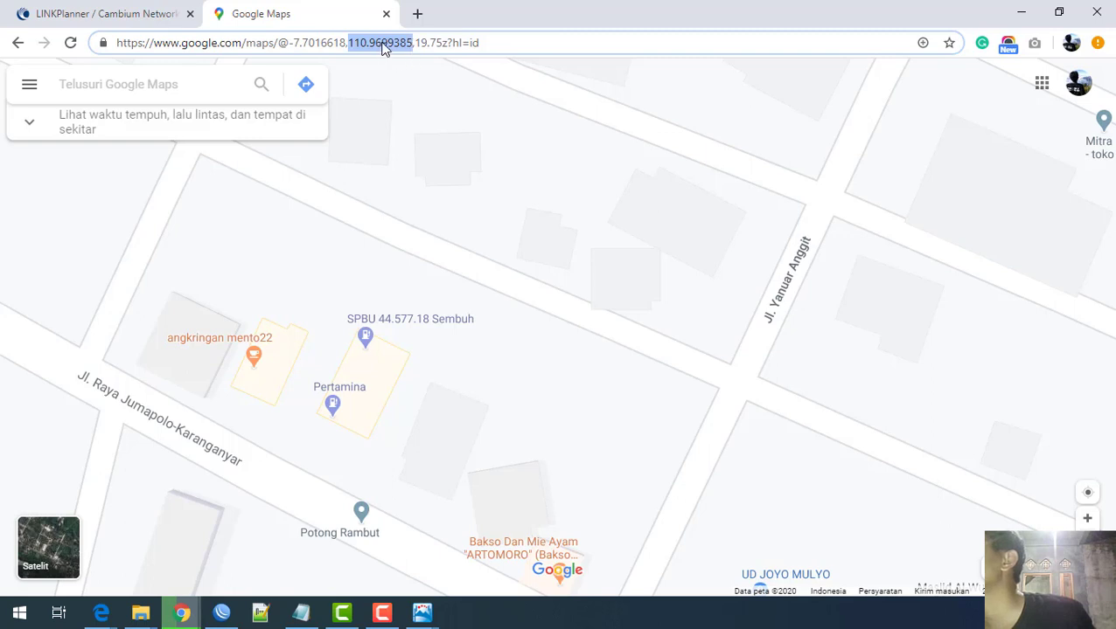
{"action": "right_click", "coordinate": [382, 48]}
{"action": "left_click", "coordinate": [400, 135]}
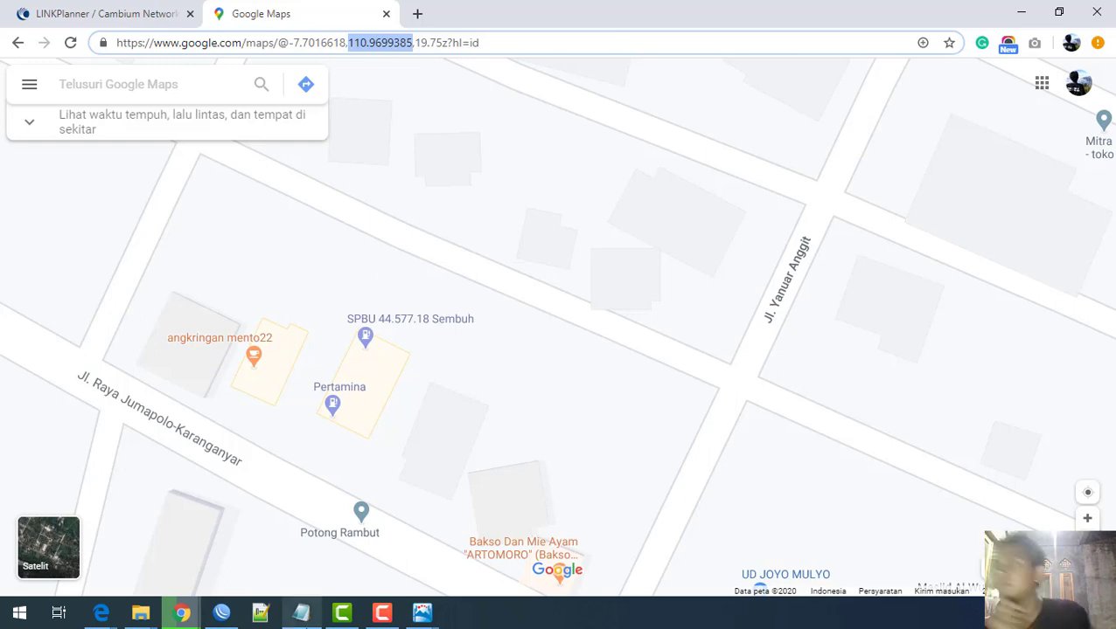
Step: Go back to LINKPlanner's new network site form and select the default longitude
{"action": "left_click", "coordinate": [423, 622]}
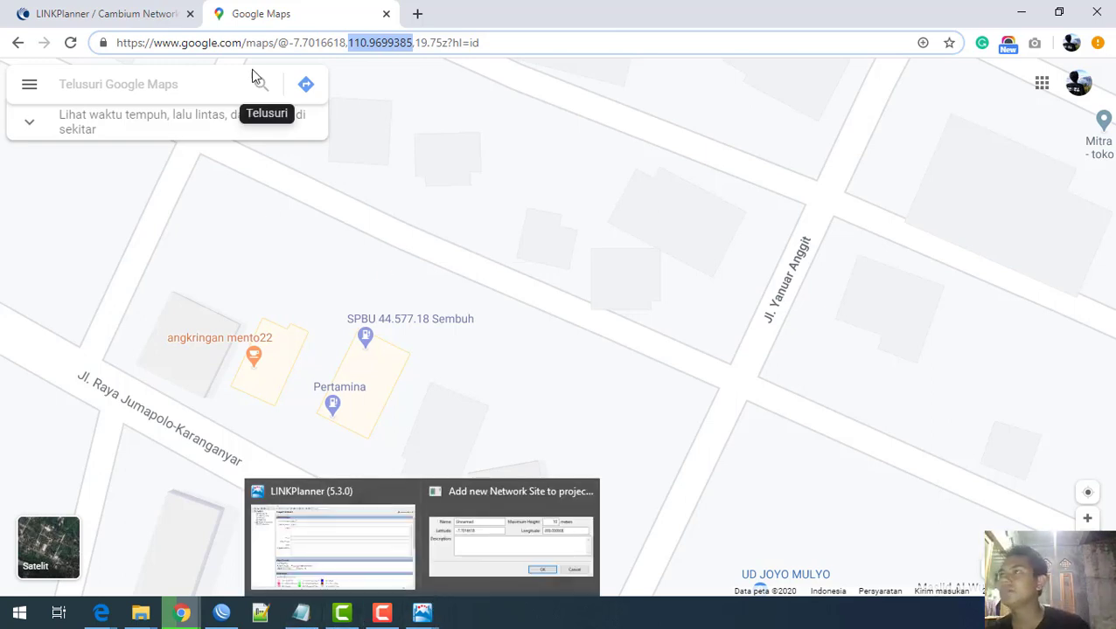
{"action": "left_click", "coordinate": [423, 614]}
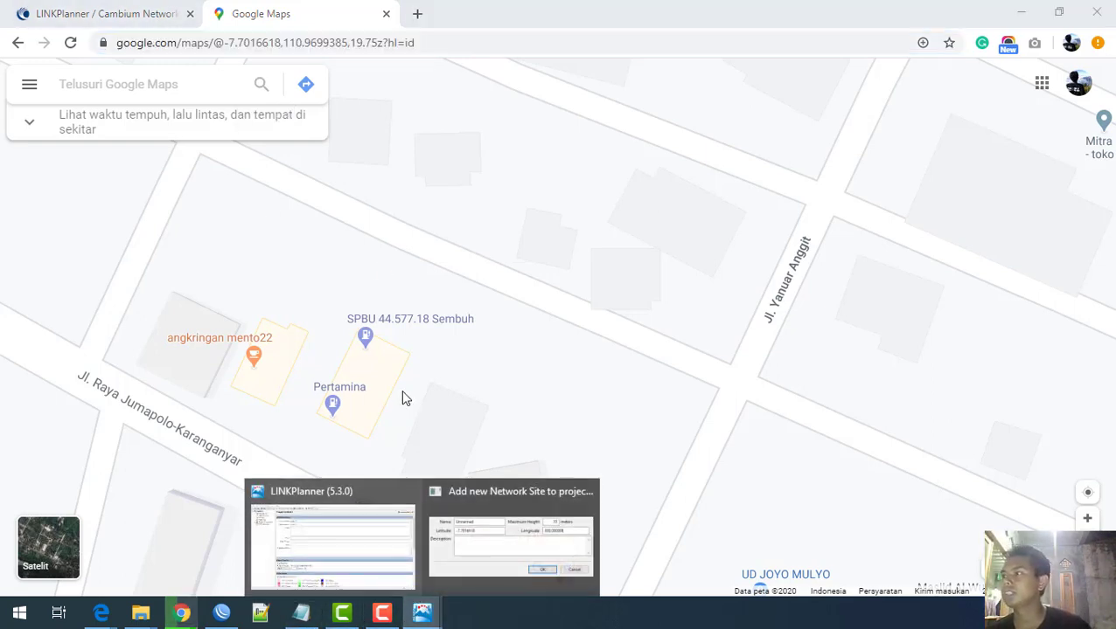
{"action": "left_click", "coordinate": [496, 551]}
{"action": "left_click", "coordinate": [666, 273]}
Step: Paste longitude 110.9699385, name the site SPBU with 24 m maximum height, and confirm it
{"action": "key", "text": "ctrl+v"}
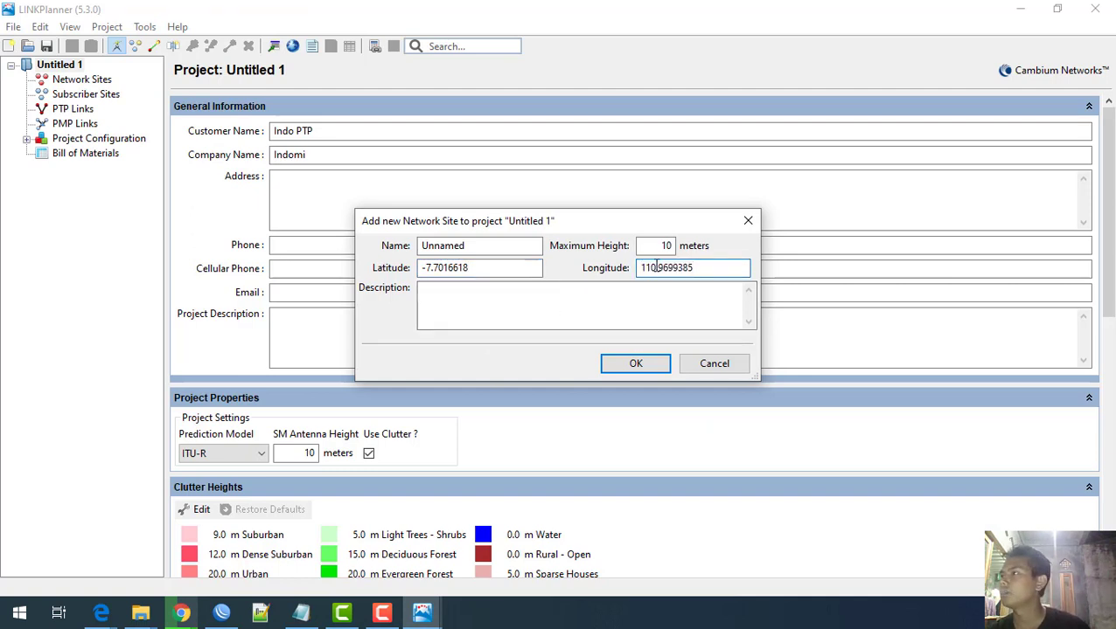
{"action": "left_click", "coordinate": [662, 246]}
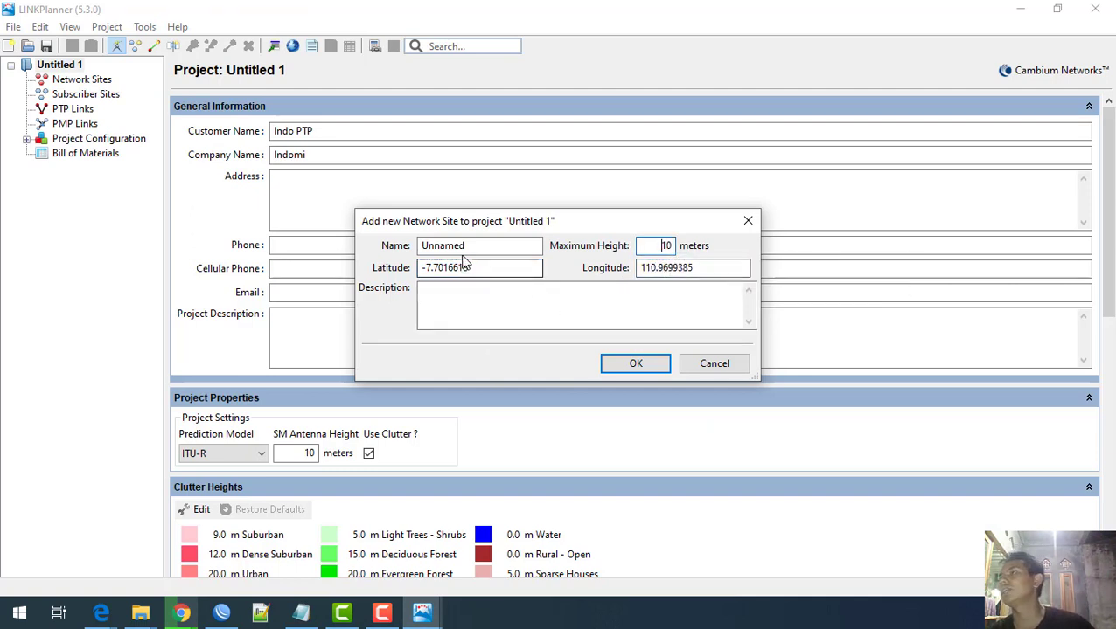
{"action": "double_click", "coordinate": [427, 247]}
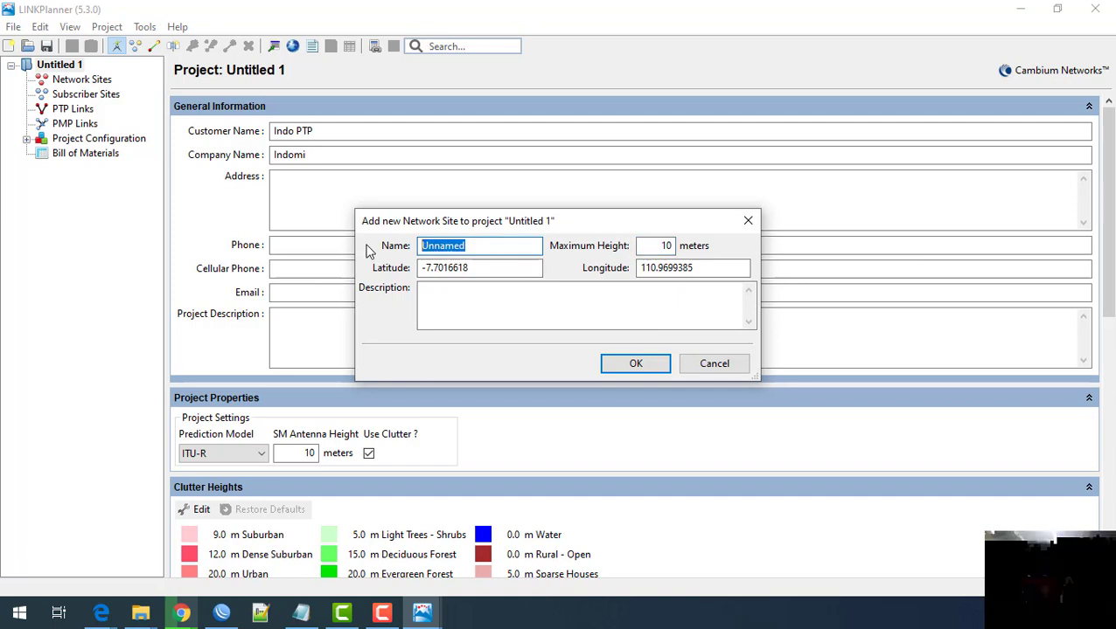
{"action": "type", "text": "SPBU"}
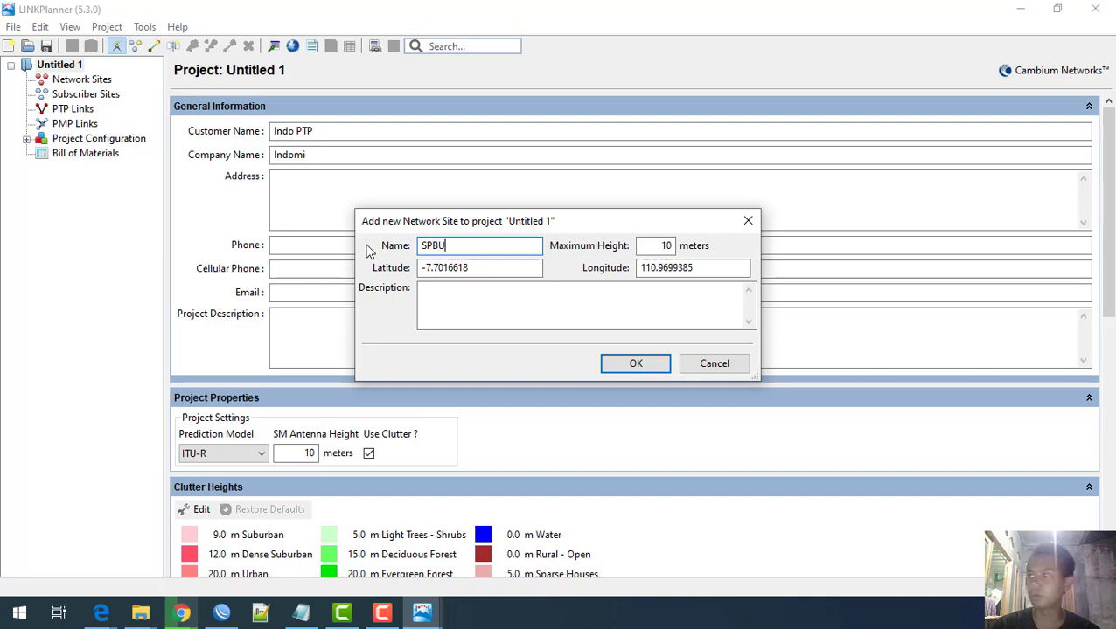
{"action": "left_click", "coordinate": [647, 245]}
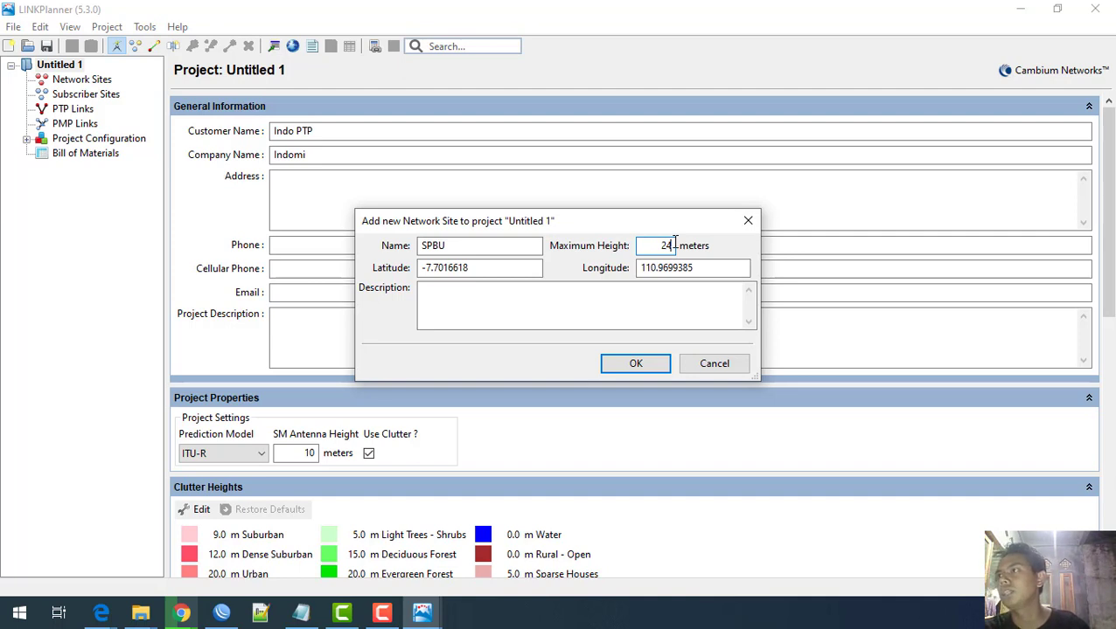
{"action": "left_click", "coordinate": [640, 365]}
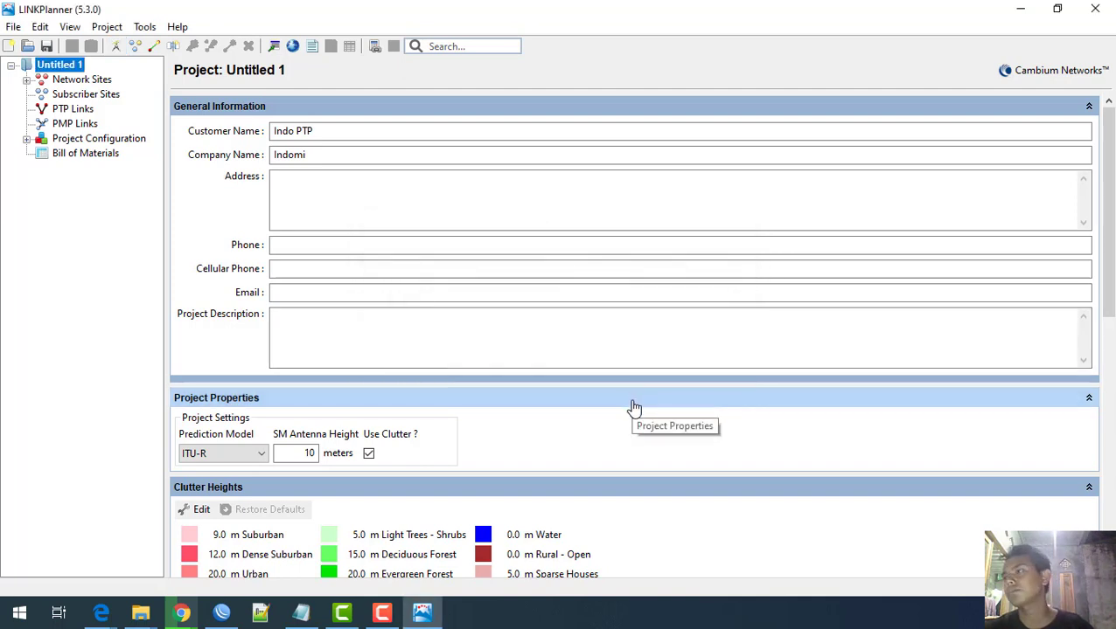
{"action": "left_click", "coordinate": [86, 80]}
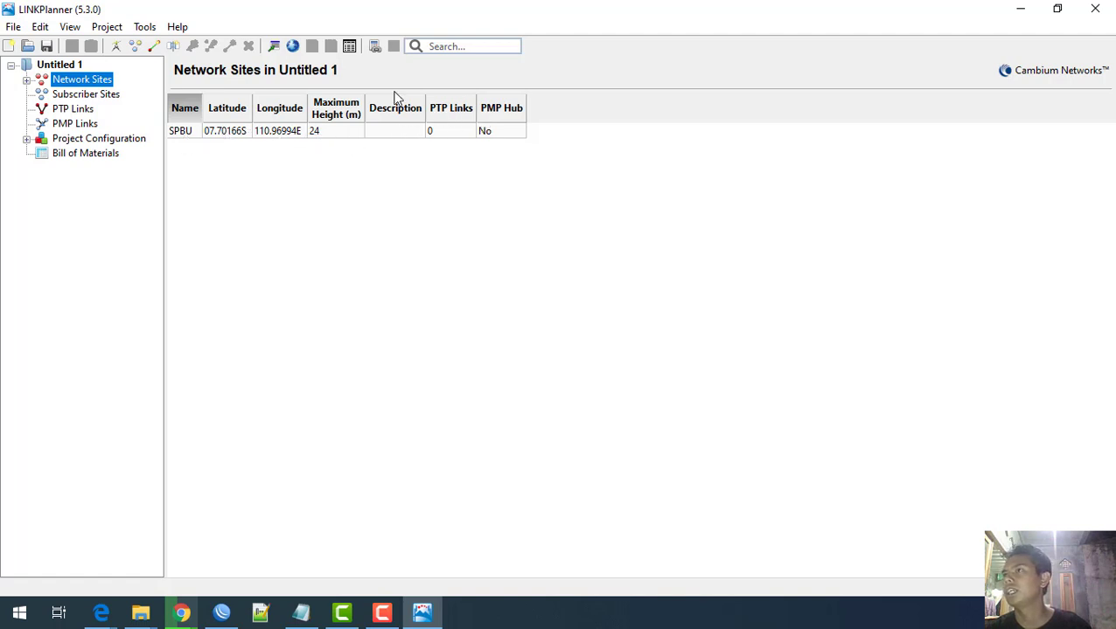
Step: From the Untitled 1 project page, start a second blank Add Network Site form
{"action": "left_click", "coordinate": [61, 64]}
{"action": "left_click", "coordinate": [122, 46]}
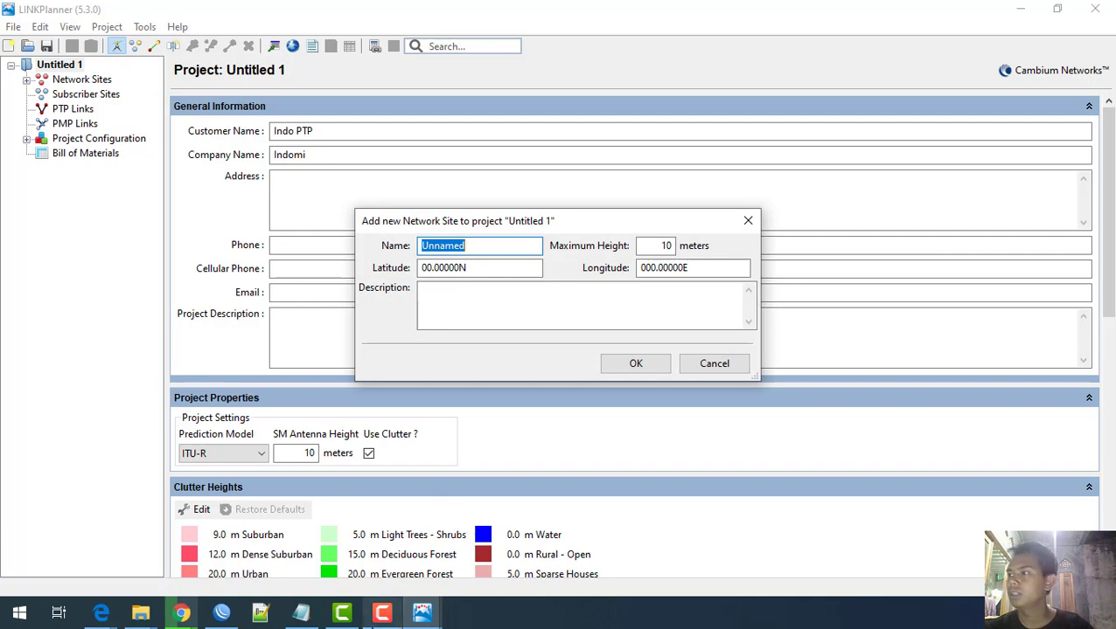
{"action": "mouse_move", "coordinate": [182, 613]}
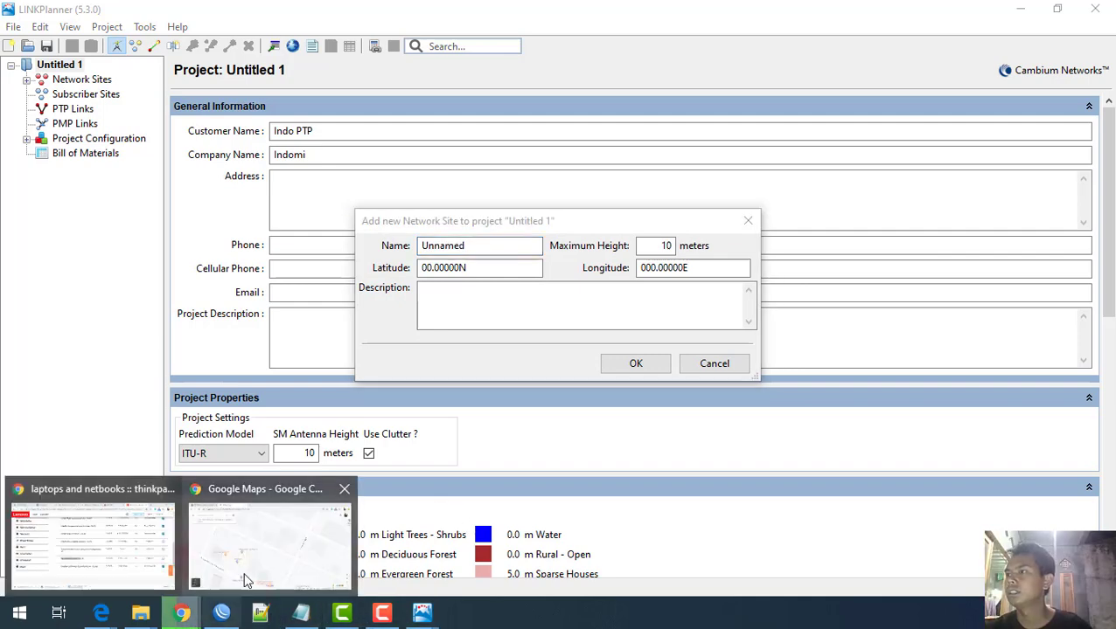
{"action": "left_click", "coordinate": [302, 568]}
Step: Pan and zoom the map to SPBU Lalung by the lake on Jl. Lalung-Bekonang
{"action": "scroll", "coordinate": [503, 410], "scroll_direction": "down", "scroll_amount": 5}
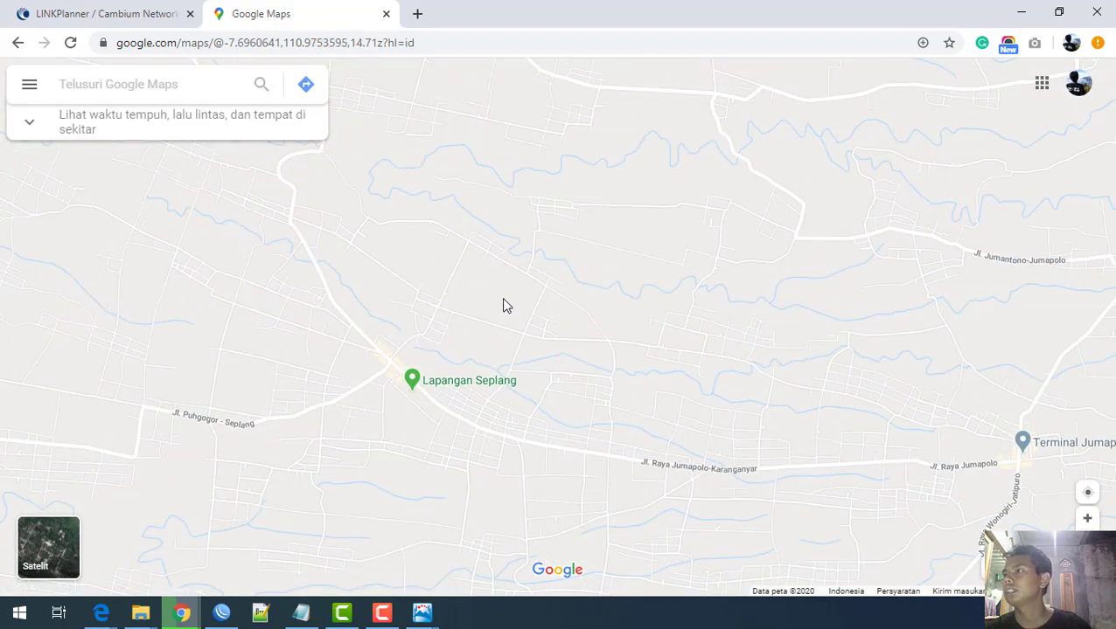
{"action": "left_click_drag", "start_coordinate": [502, 303], "coordinate": [356, 381]}
{"action": "scroll", "coordinate": [362, 415], "scroll_direction": "up", "scroll_amount": 2}
{"action": "left_click_drag", "start_coordinate": [381, 339], "coordinate": [517, 614]}
{"action": "left_click_drag", "start_coordinate": [427, 349], "coordinate": [591, 624]}
{"action": "left_click_drag", "start_coordinate": [364, 429], "coordinate": [691, 457]}
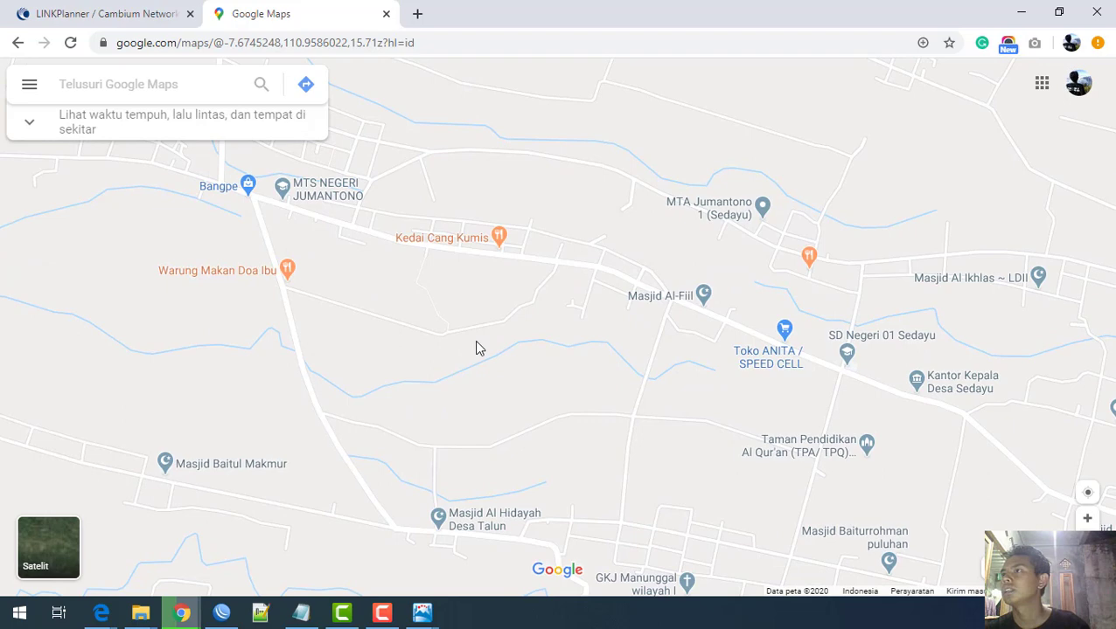
{"action": "left_click_drag", "start_coordinate": [723, 314], "coordinate": [534, 346]}
{"action": "left_click_drag", "start_coordinate": [754, 289], "coordinate": [858, 303]}
{"action": "left_click_drag", "start_coordinate": [464, 393], "coordinate": [710, 326]}
{"action": "left_click_drag", "start_coordinate": [425, 370], "coordinate": [723, 334]}
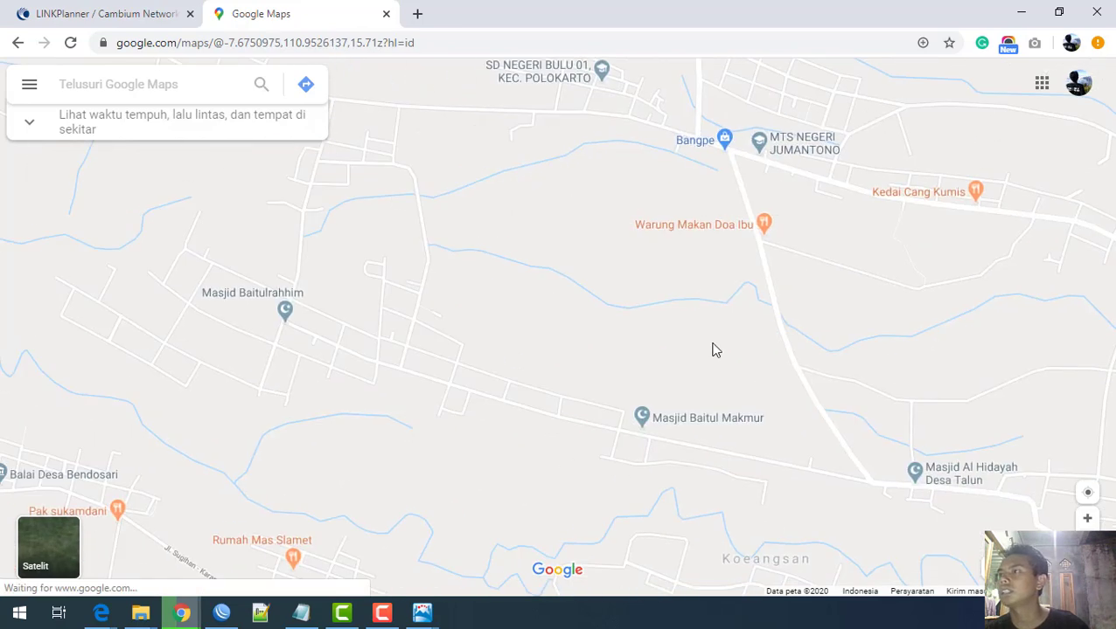
{"action": "left_click_drag", "start_coordinate": [470, 361], "coordinate": [555, 493]}
{"action": "scroll", "coordinate": [493, 382], "scroll_direction": "down", "scroll_amount": 1}
{"action": "left_click_drag", "start_coordinate": [472, 358], "coordinate": [456, 531]}
{"action": "scroll", "coordinate": [473, 444], "scroll_direction": "down", "scroll_amount": 1}
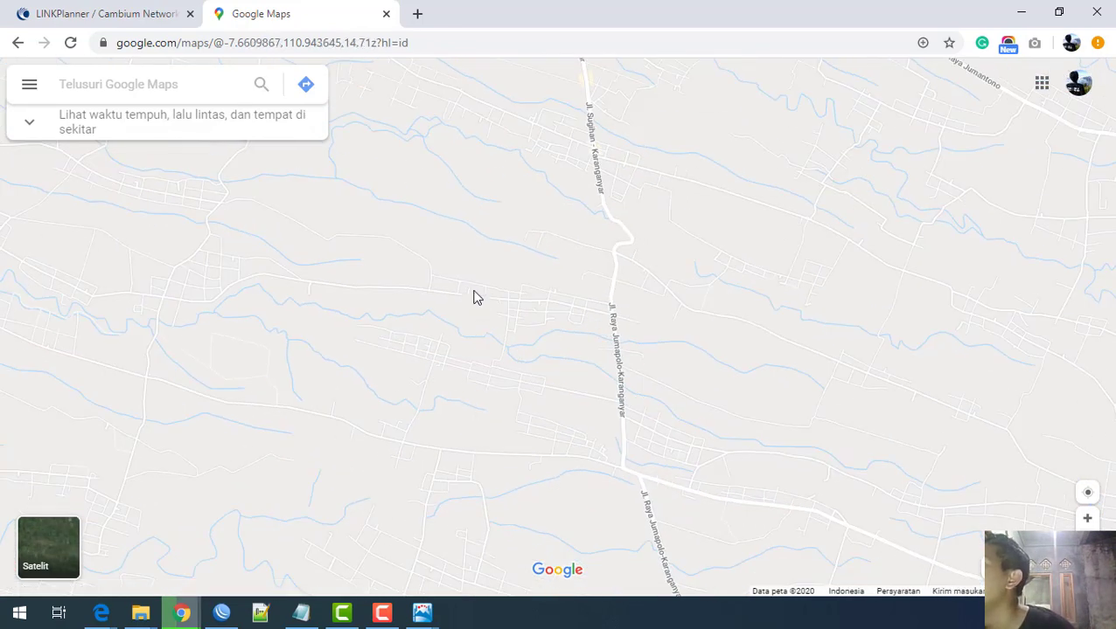
{"action": "left_click_drag", "start_coordinate": [473, 305], "coordinate": [454, 568]}
{"action": "left_click_drag", "start_coordinate": [431, 388], "coordinate": [402, 544]}
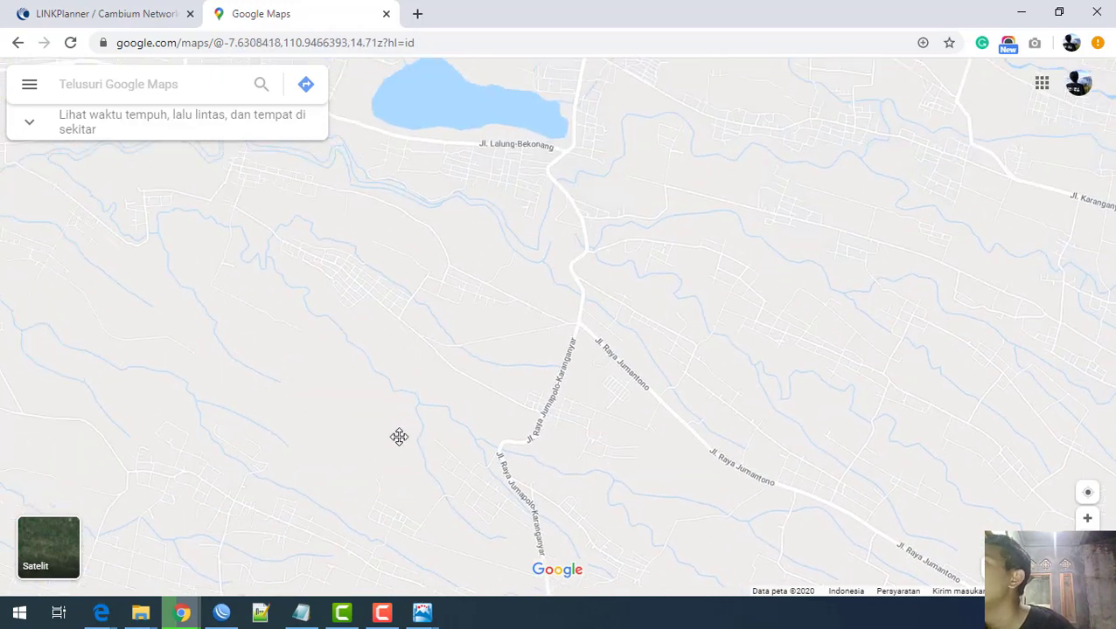
{"action": "scroll", "coordinate": [523, 314], "scroll_direction": "up", "scroll_amount": 2}
{"action": "scroll", "coordinate": [605, 94], "scroll_direction": "up", "scroll_amount": 2}
{"action": "left_click_drag", "start_coordinate": [605, 94], "coordinate": [494, 476]}
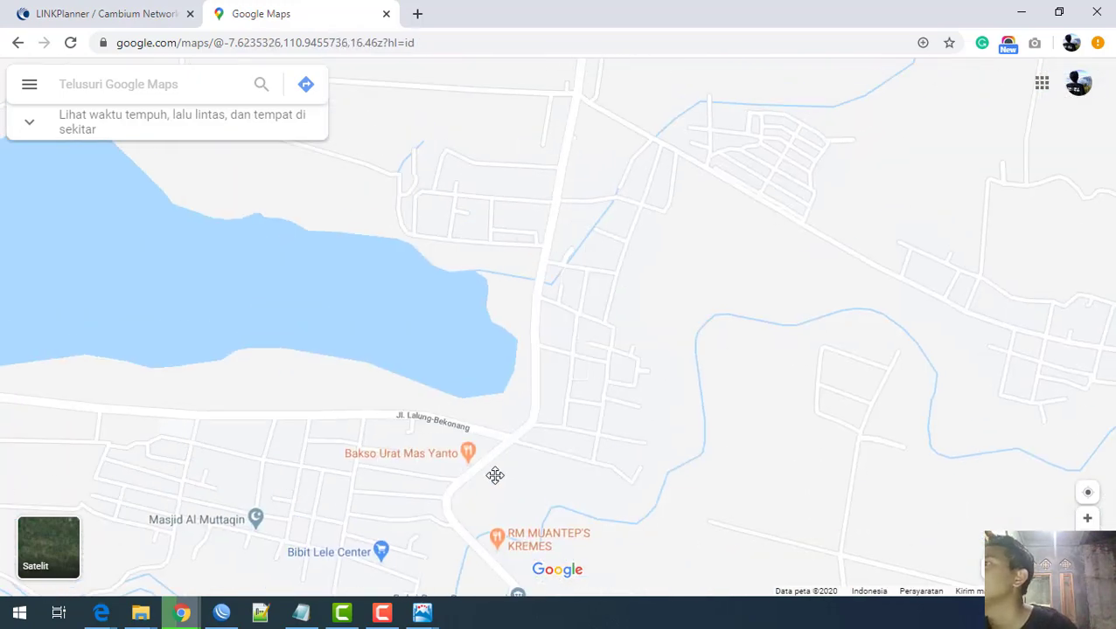
{"action": "scroll", "coordinate": [493, 473], "scroll_direction": "up", "scroll_amount": 1}
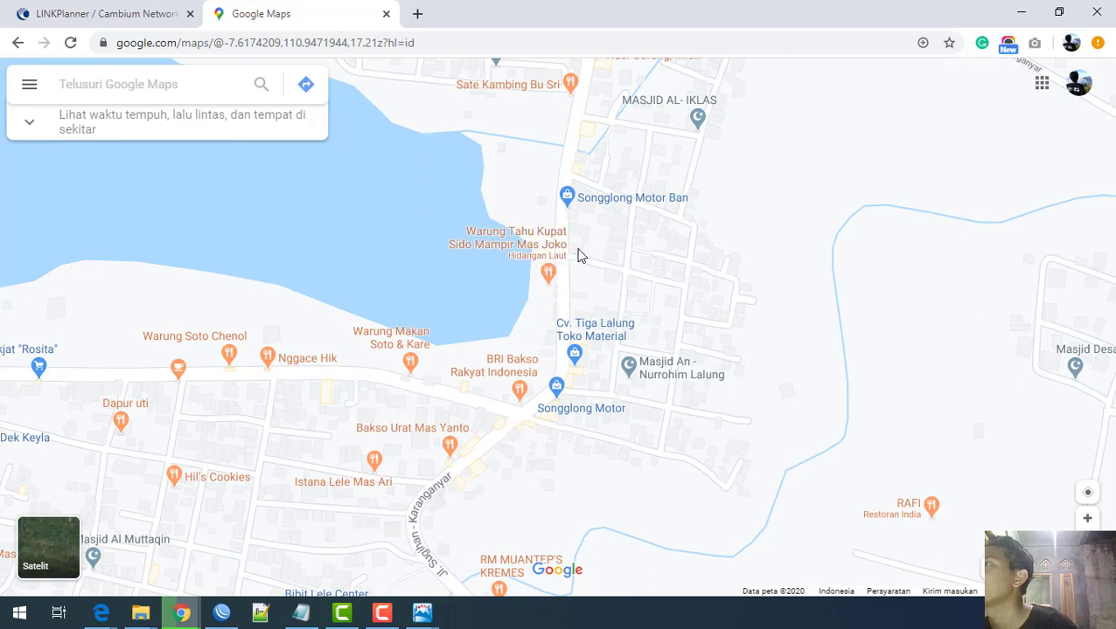
{"action": "left_click_drag", "start_coordinate": [635, 296], "coordinate": [486, 382]}
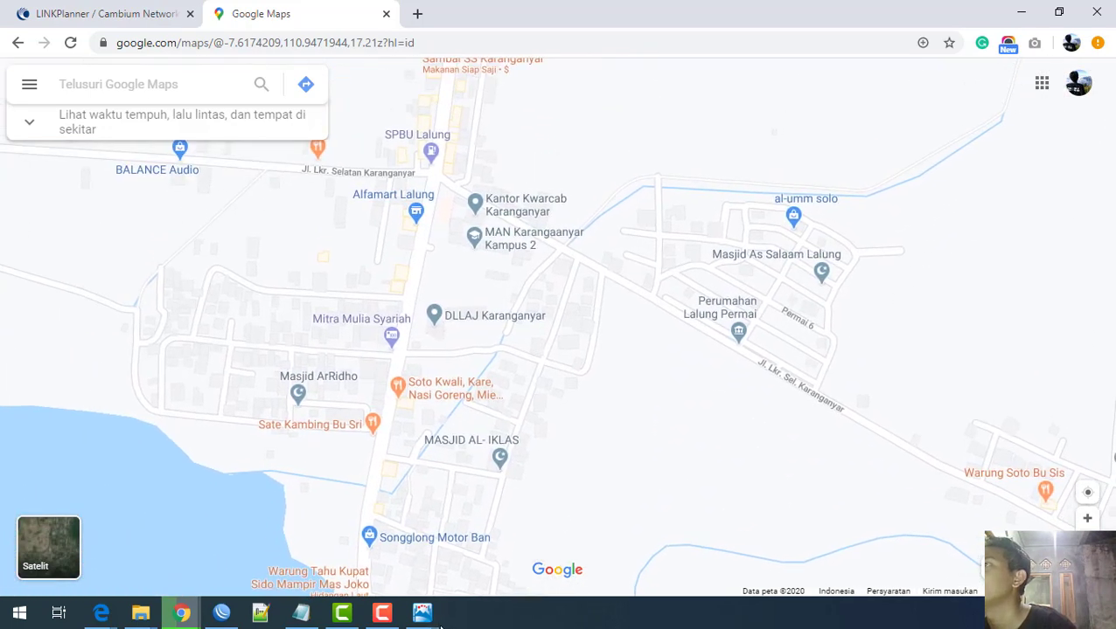
{"action": "left_click_drag", "start_coordinate": [382, 201], "coordinate": [369, 379]}
{"action": "scroll", "coordinate": [384, 387], "scroll_direction": "up", "scroll_amount": 3}
{"action": "left_click_drag", "start_coordinate": [493, 272], "coordinate": [343, 404]}
{"action": "scroll", "coordinate": [348, 398], "scroll_direction": "up", "scroll_amount": 2}
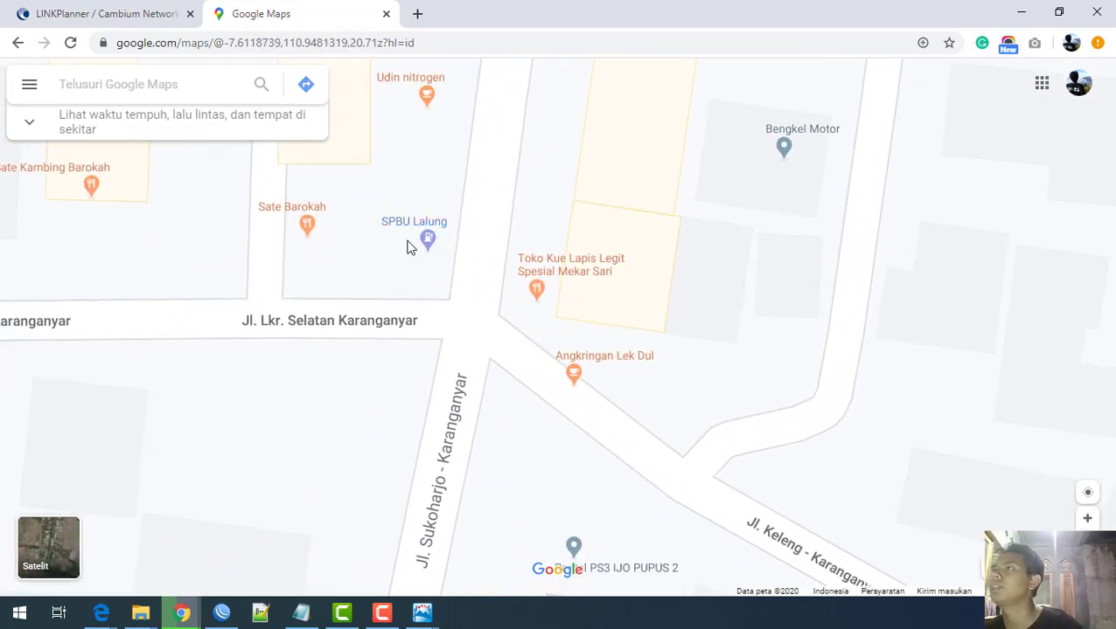
Step: Pin the SPBU Lalung spot and select latitude -7.611805 in its coordinates card
{"action": "left_click", "coordinate": [406, 242]}
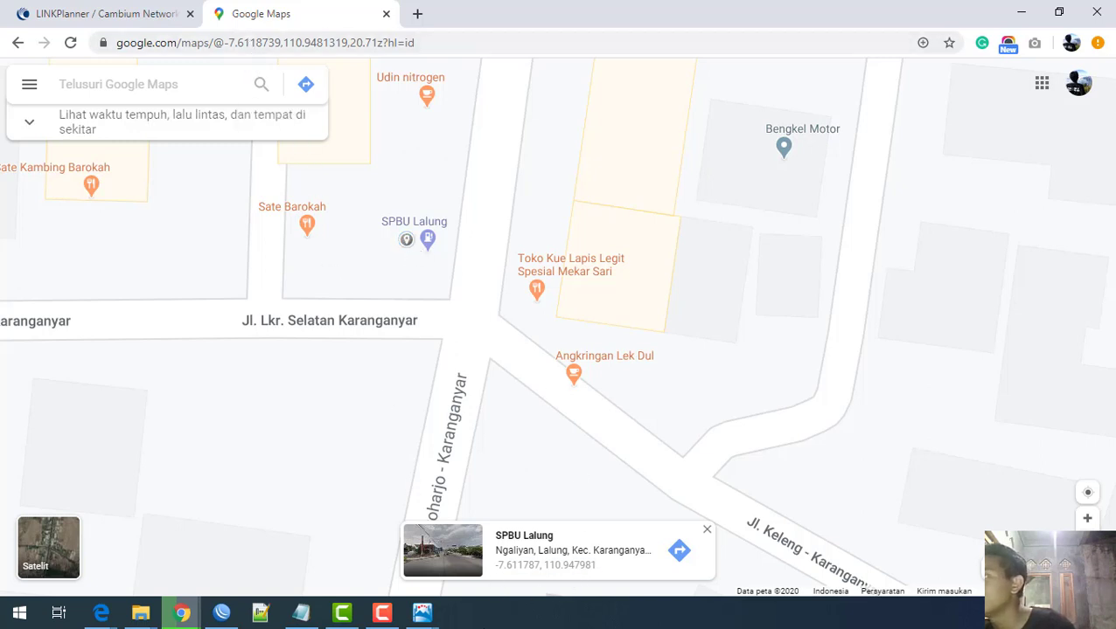
{"action": "left_click_drag", "start_coordinate": [412, 251], "coordinate": [415, 254]}
{"action": "left_click", "coordinate": [429, 260]}
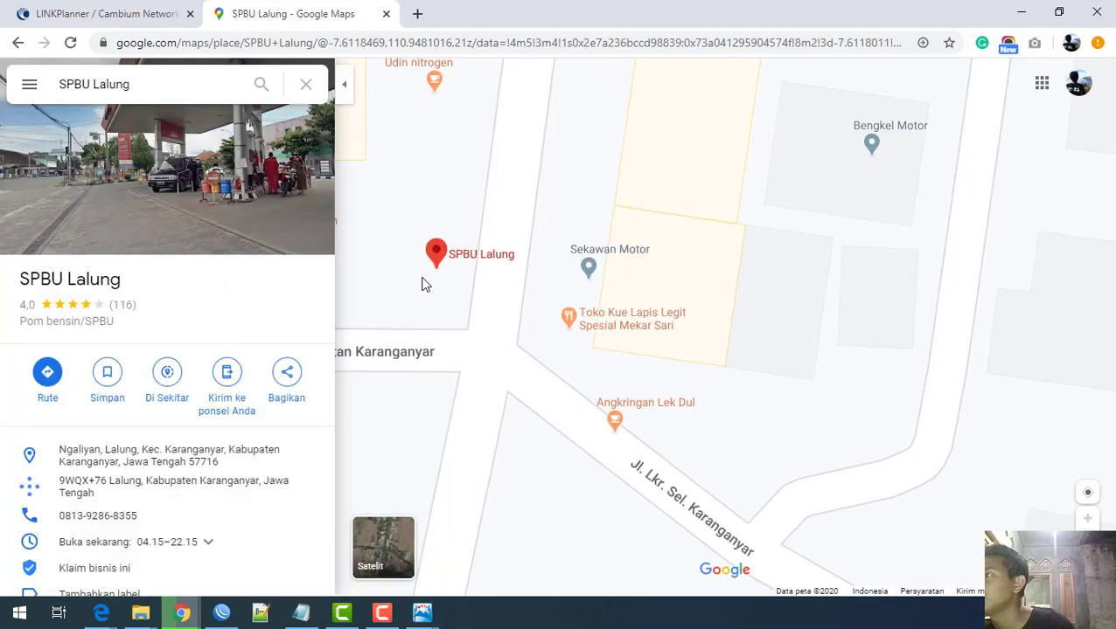
{"action": "left_click", "coordinate": [306, 84]}
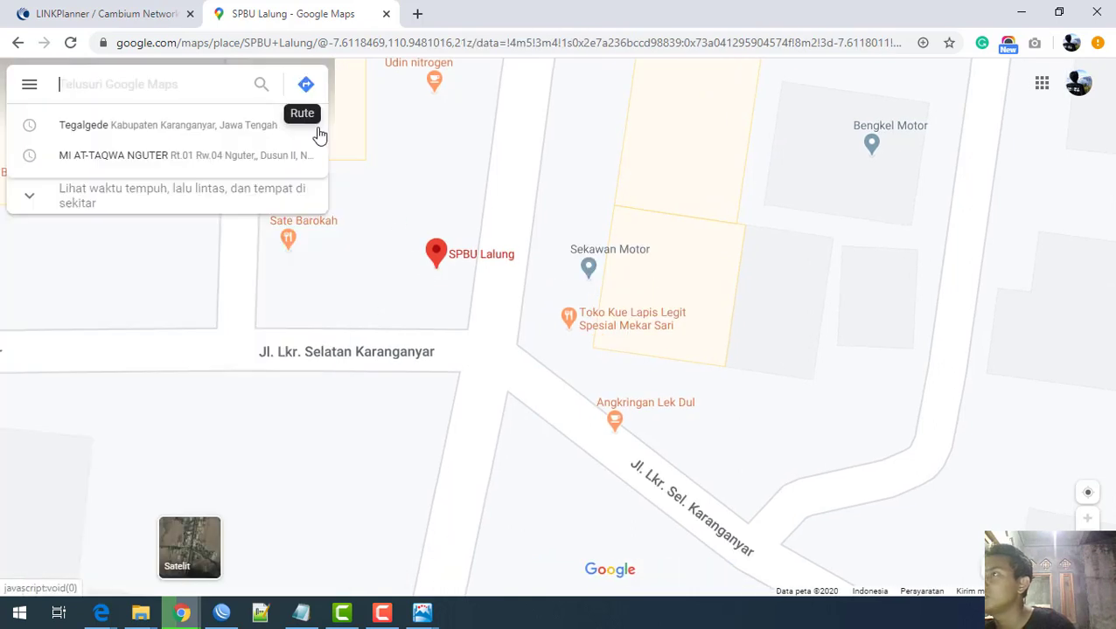
{"action": "left_click", "coordinate": [425, 282]}
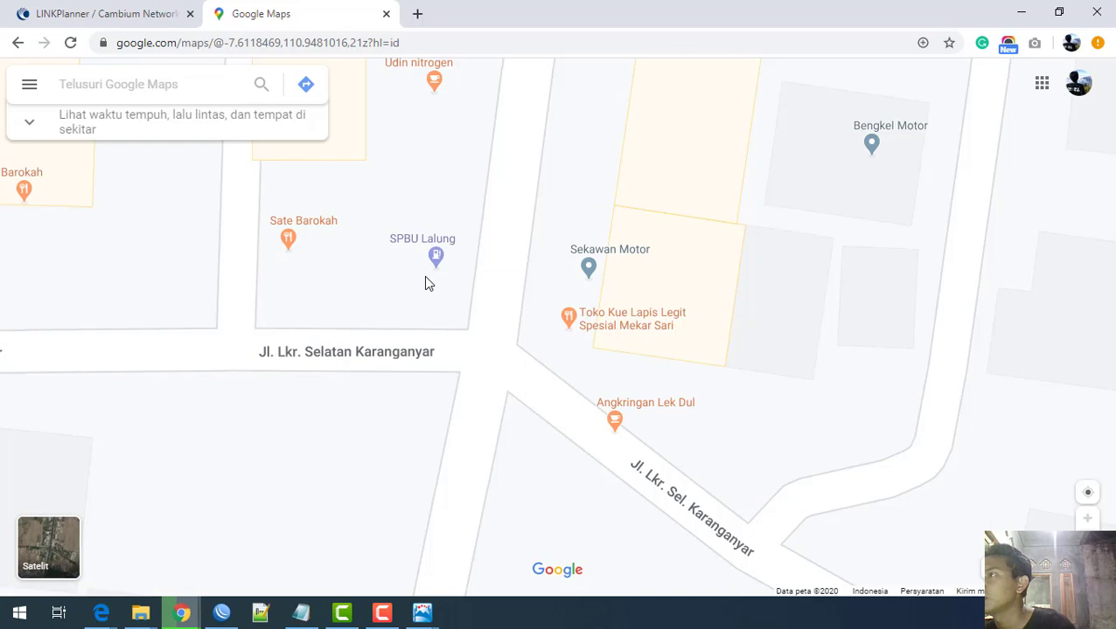
{"action": "left_click", "coordinate": [425, 277]}
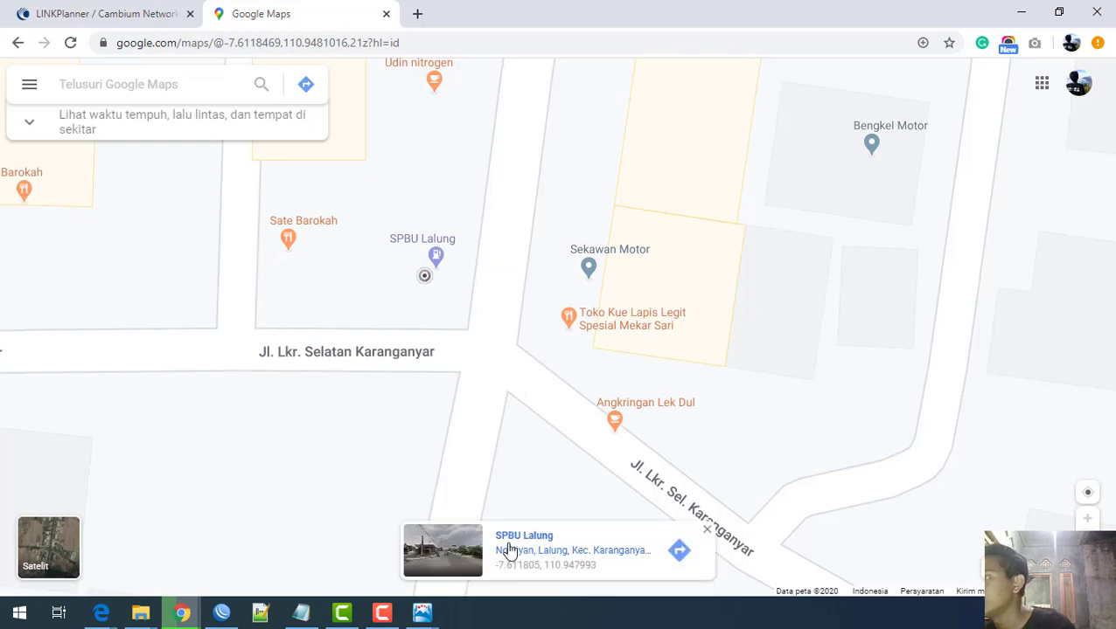
{"action": "left_click_drag", "start_coordinate": [495, 571], "coordinate": [541, 584]}
{"action": "key", "text": "ctrl+c"}
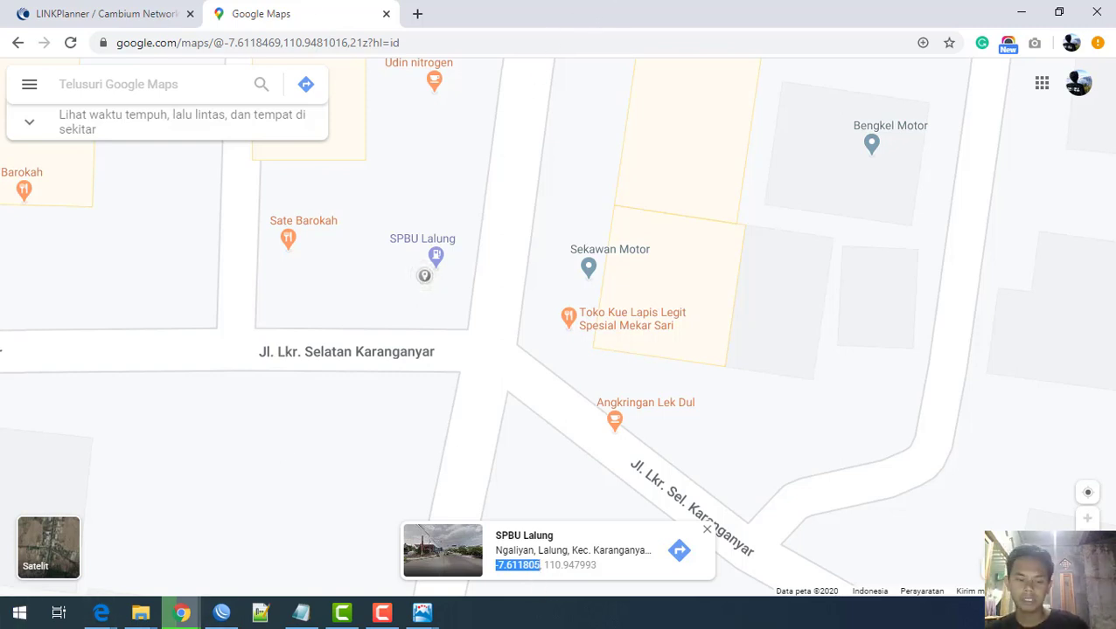
Step: Fill the form with latitude -7.611805 and longitude 110.947993 copied from Google Maps
{"action": "key", "text": "alt+Tab"}
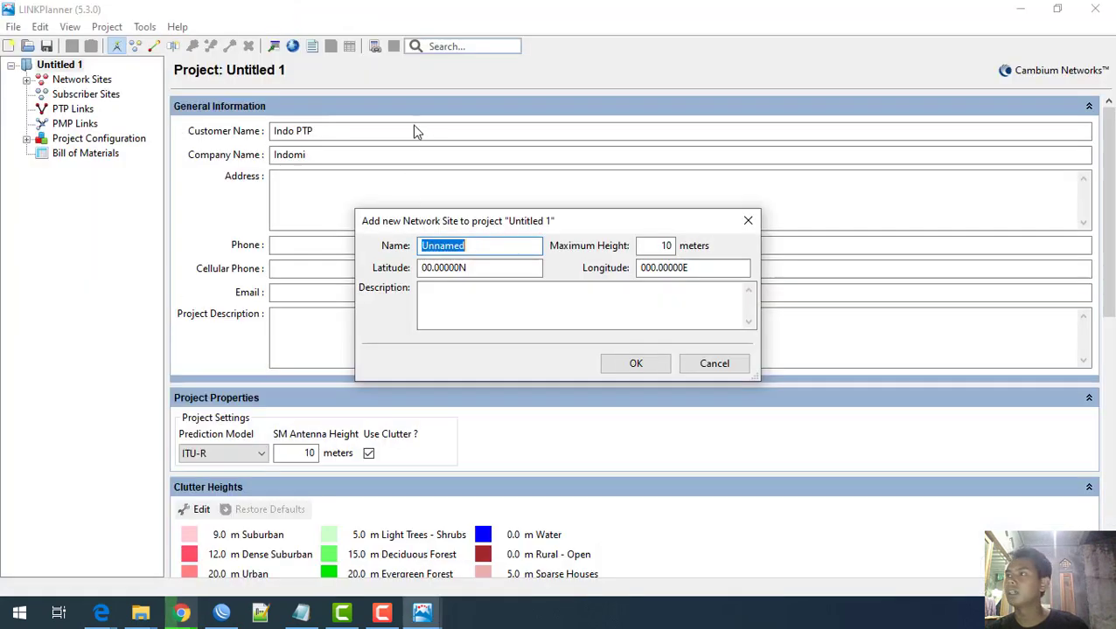
{"action": "left_click_drag", "start_coordinate": [503, 270], "coordinate": [385, 262]}
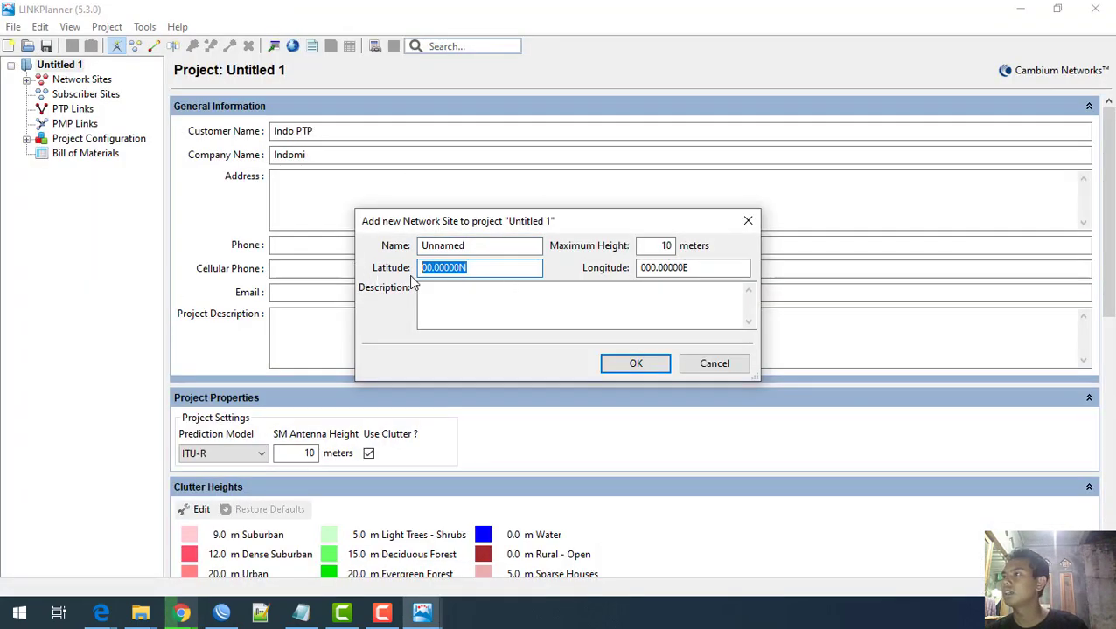
{"action": "key", "text": "ctrl+v"}
{"action": "key", "text": "alt+Tab"}
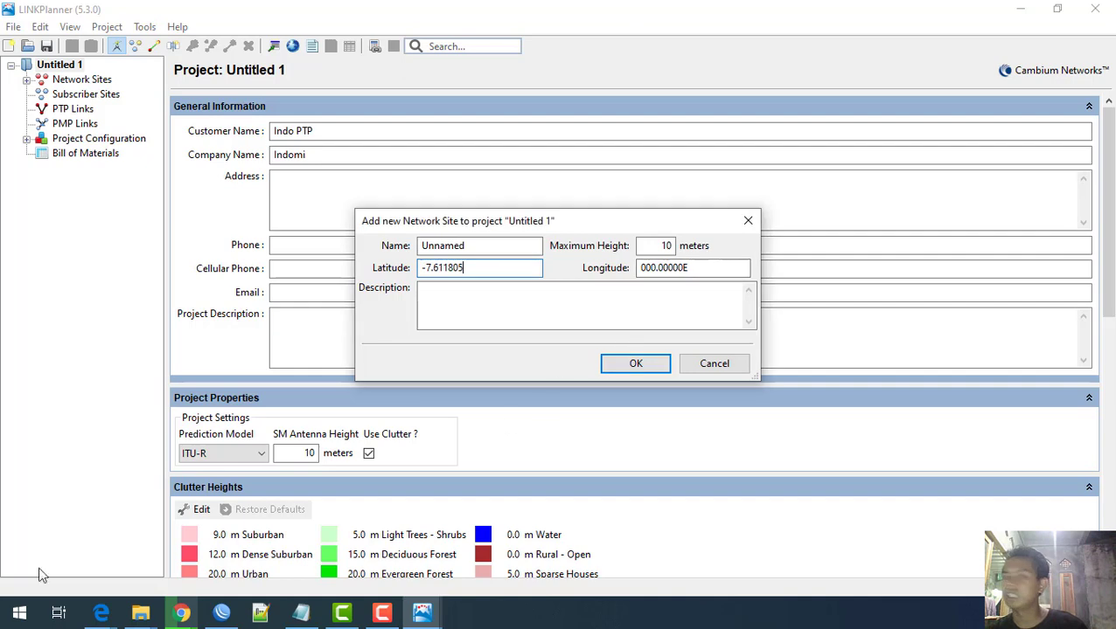
{"action": "key", "text": "alt+Tab"}
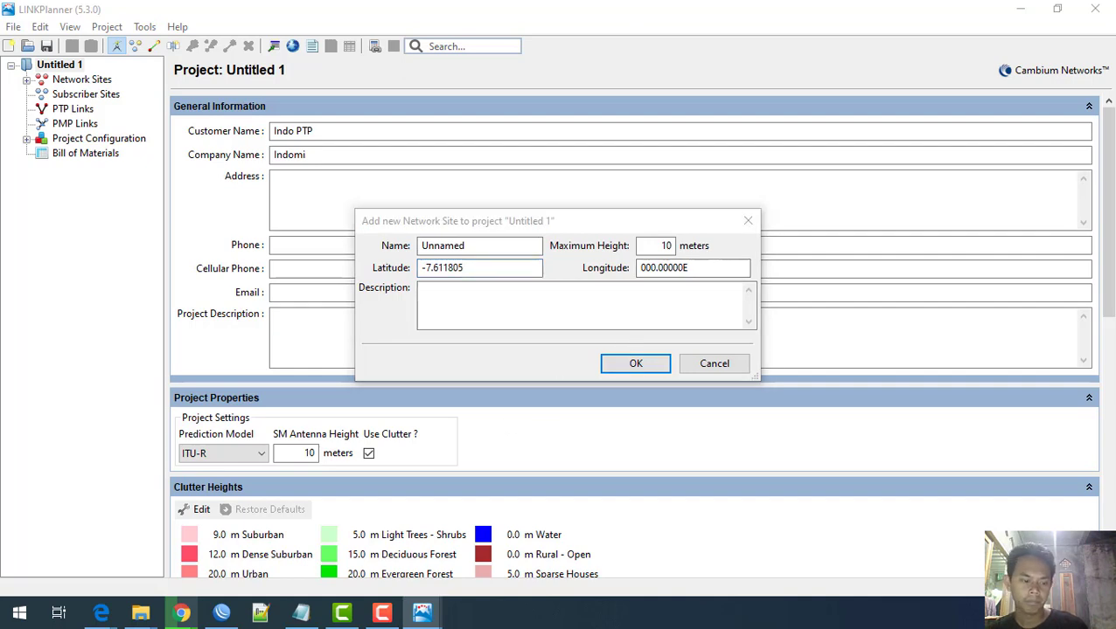
{"action": "left_click", "coordinate": [181, 613]}
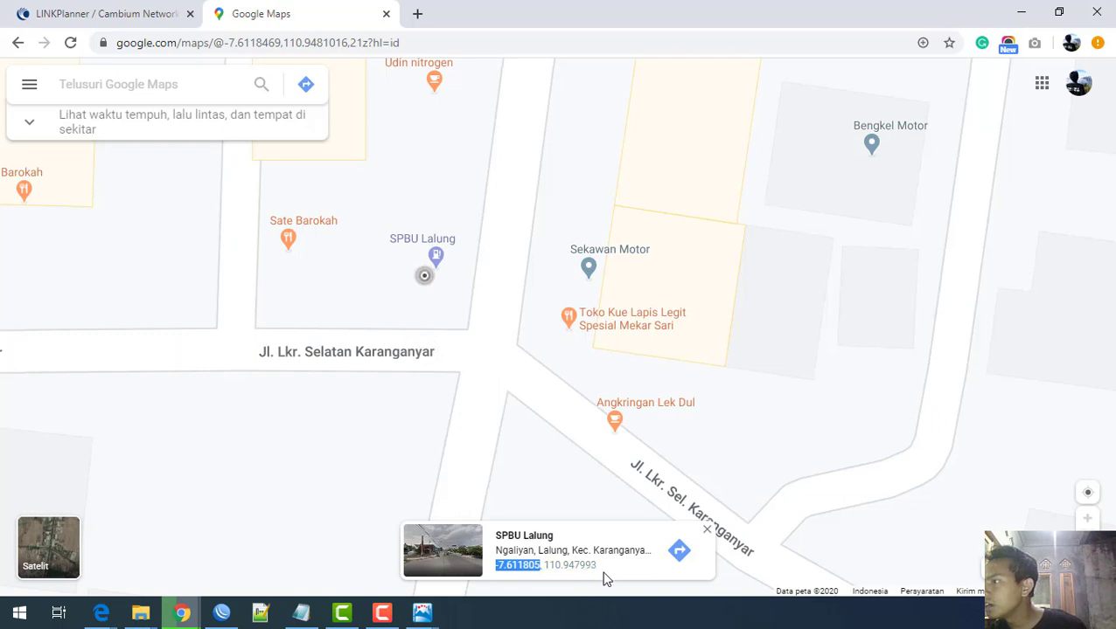
{"action": "left_click_drag", "start_coordinate": [605, 578], "coordinate": [551, 577]}
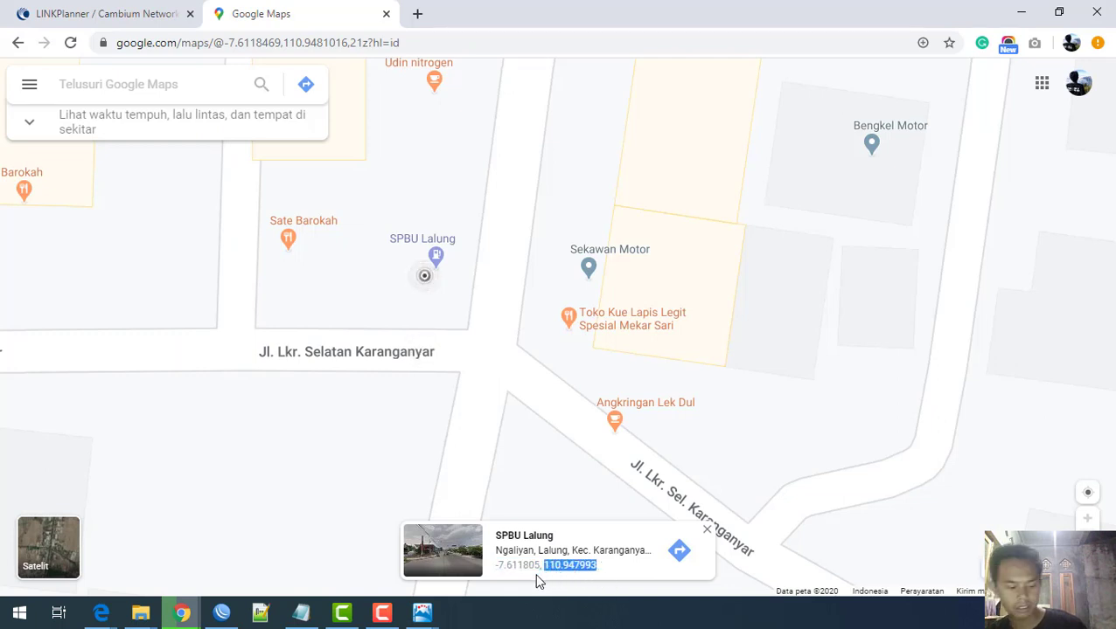
{"action": "left_click", "coordinate": [422, 614]}
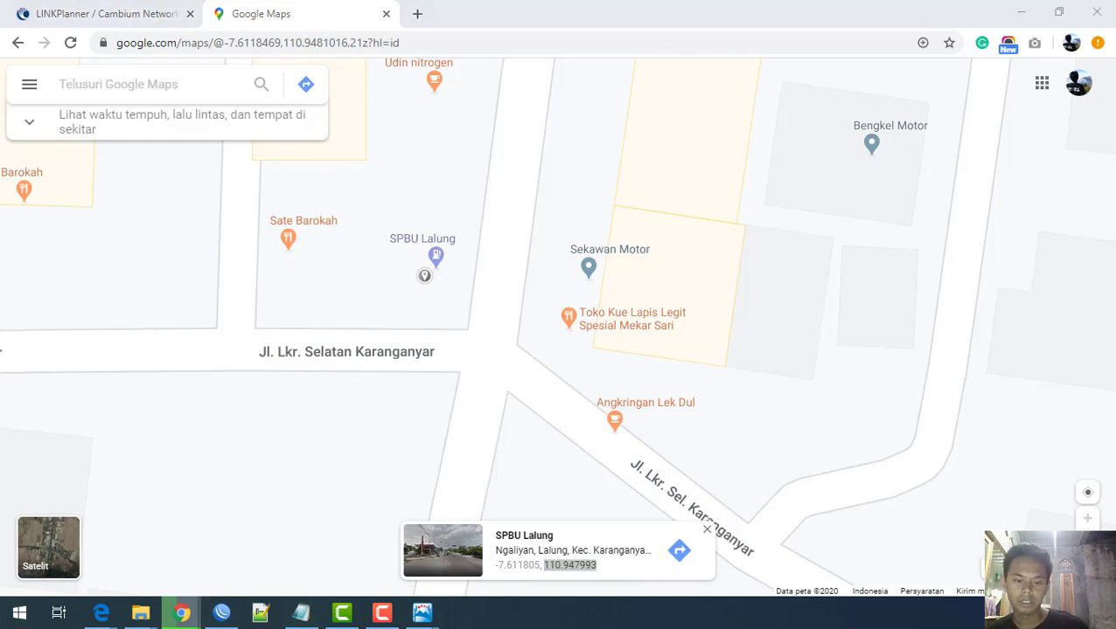
{"action": "left_click_drag", "start_coordinate": [692, 270], "coordinate": [555, 279]}
{"action": "type", "text": "110.947993"}
Step: Name the site SPBU Karanganyar, set 25 m maximum height, and confirm
{"action": "left_click_drag", "start_coordinate": [470, 246], "coordinate": [290, 247]}
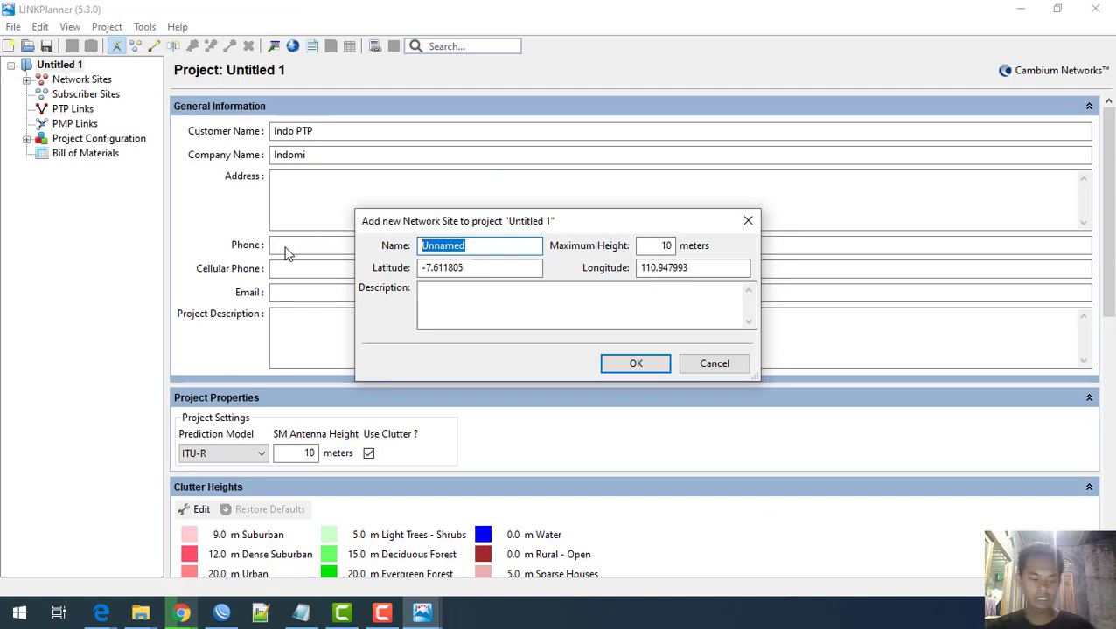
{"action": "type", "text": "SPBU Karanga"}
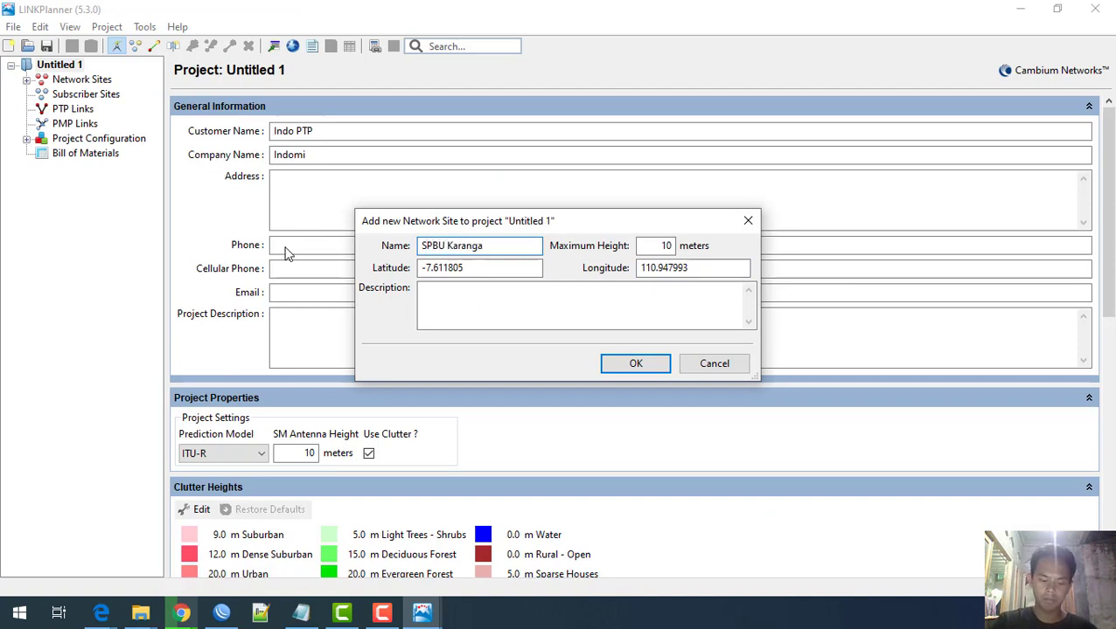
{"action": "double_click", "coordinate": [656, 246]}
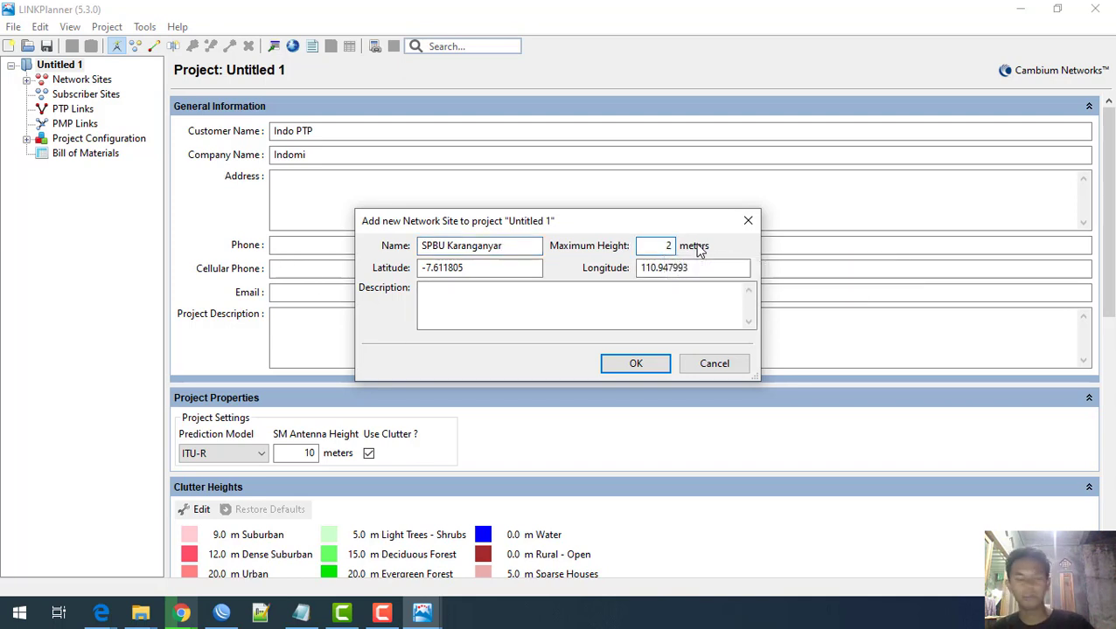
{"action": "type", "text": "25"}
{"action": "left_click", "coordinate": [636, 364]}
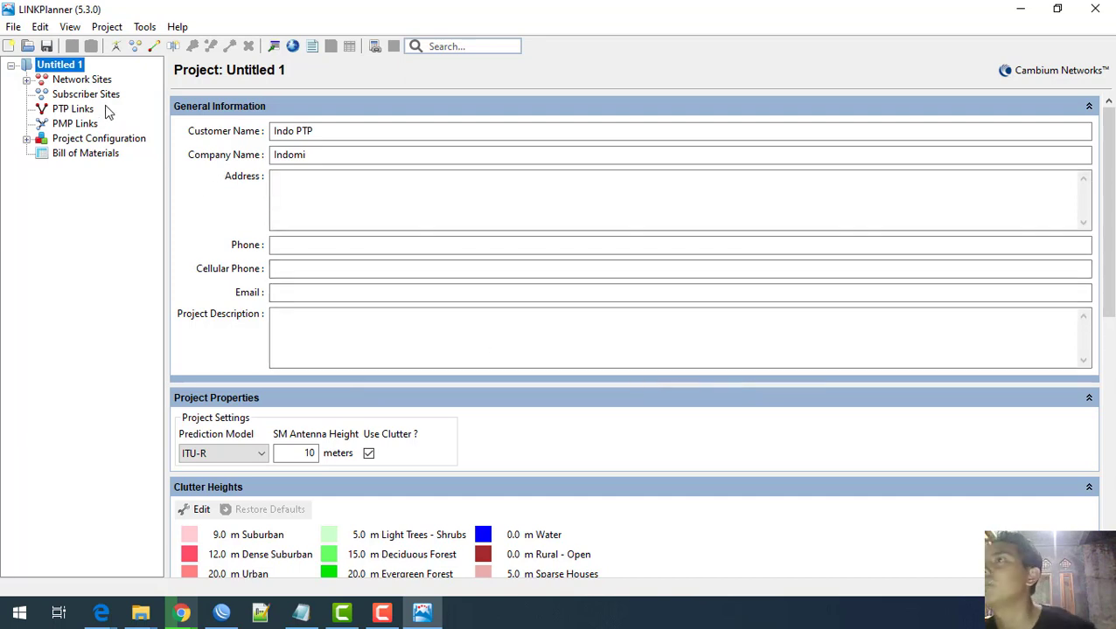
Step: Rename SPBU to SPBU Splang in the Network Sites table and widen the Name column
{"action": "left_click", "coordinate": [81, 80]}
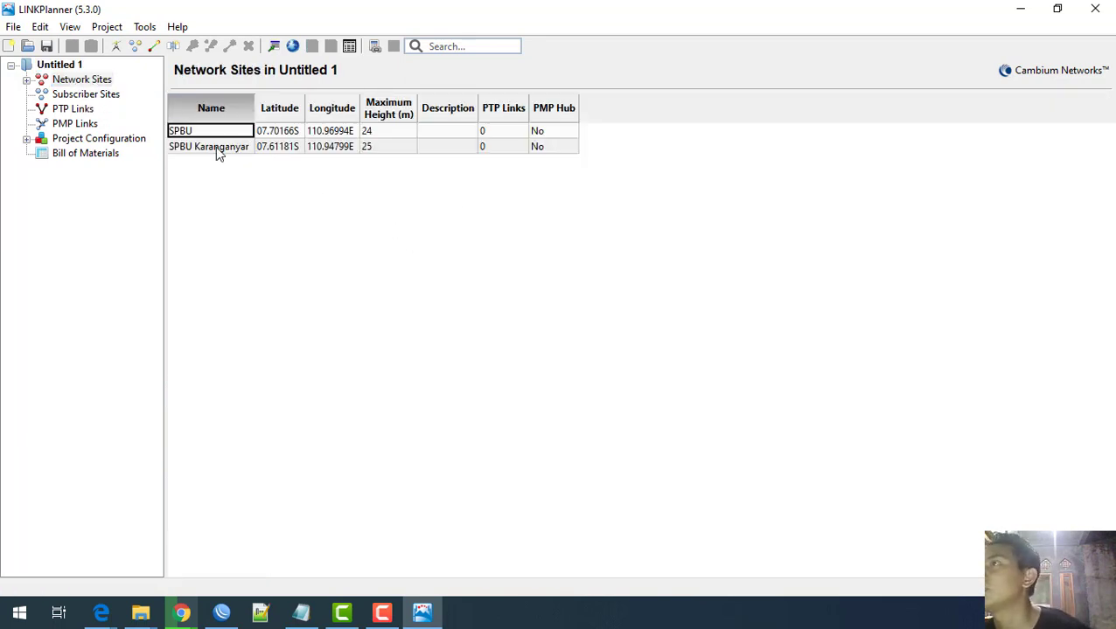
{"action": "double_click", "coordinate": [196, 133]}
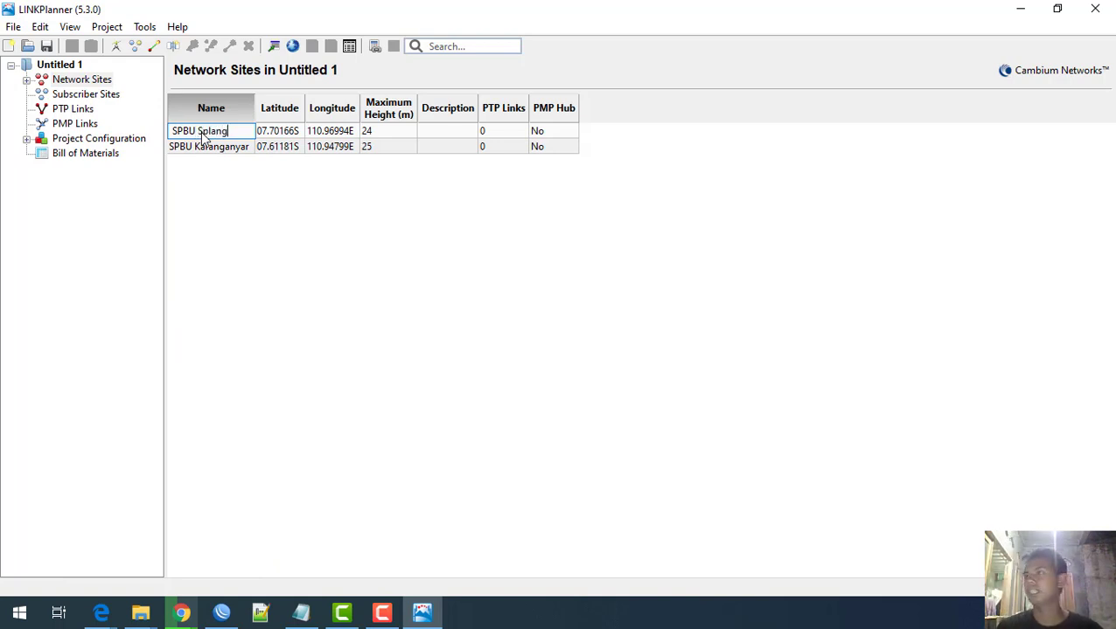
{"action": "key", "text": "Return"}
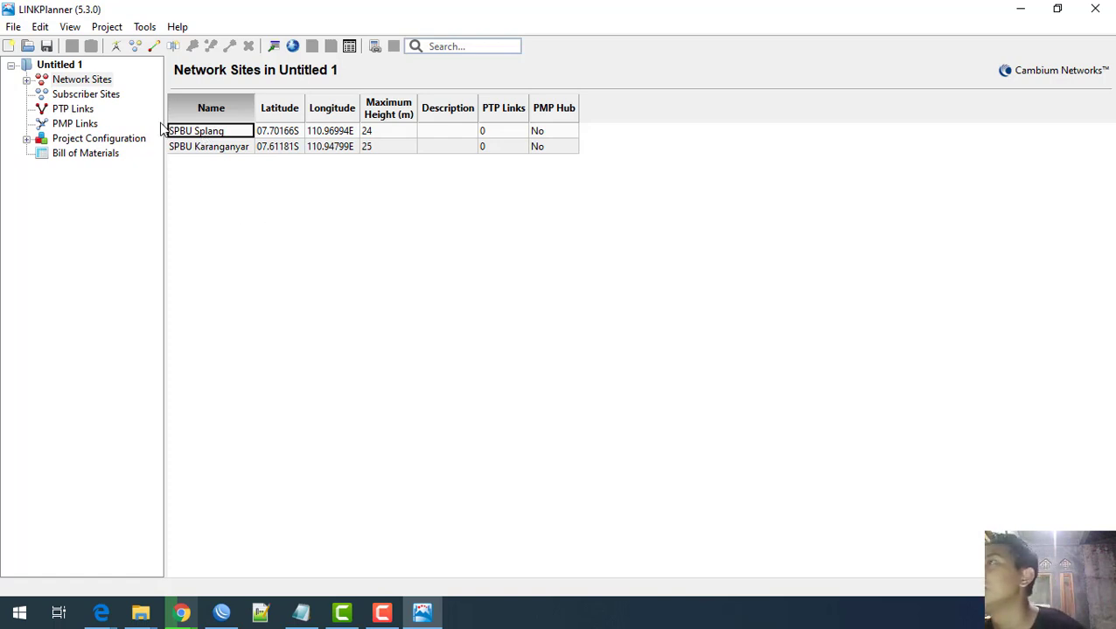
{"action": "left_click_drag", "start_coordinate": [303, 108], "coordinate": [288, 108]}
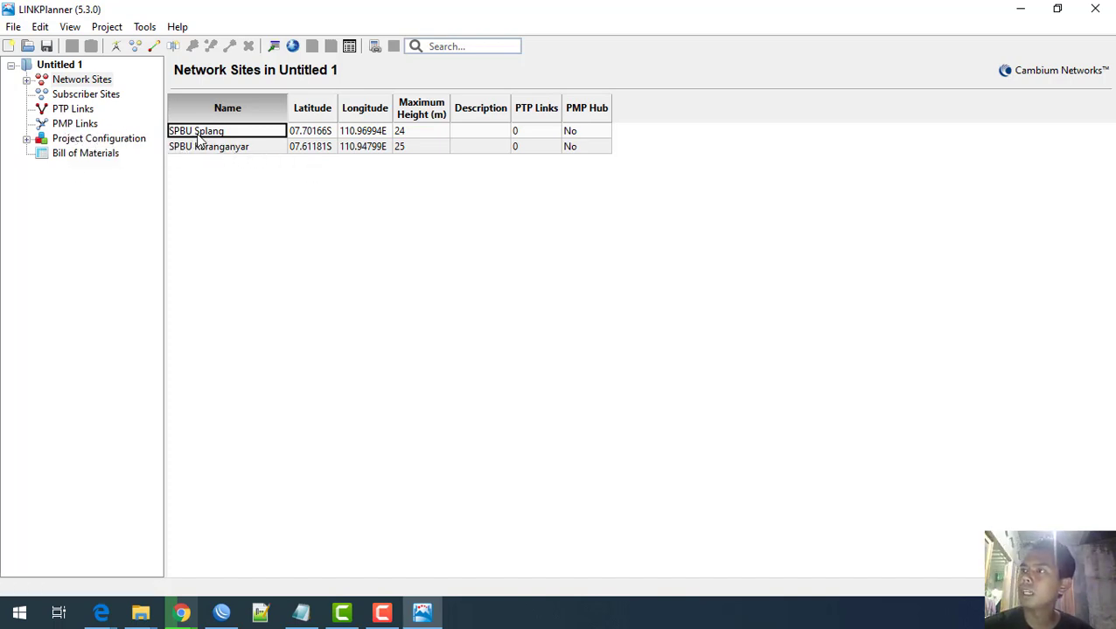
Step: Create a new PTP link from SPBU Splang to SPBU Karanganyar
{"action": "left_click", "coordinate": [70, 112]}
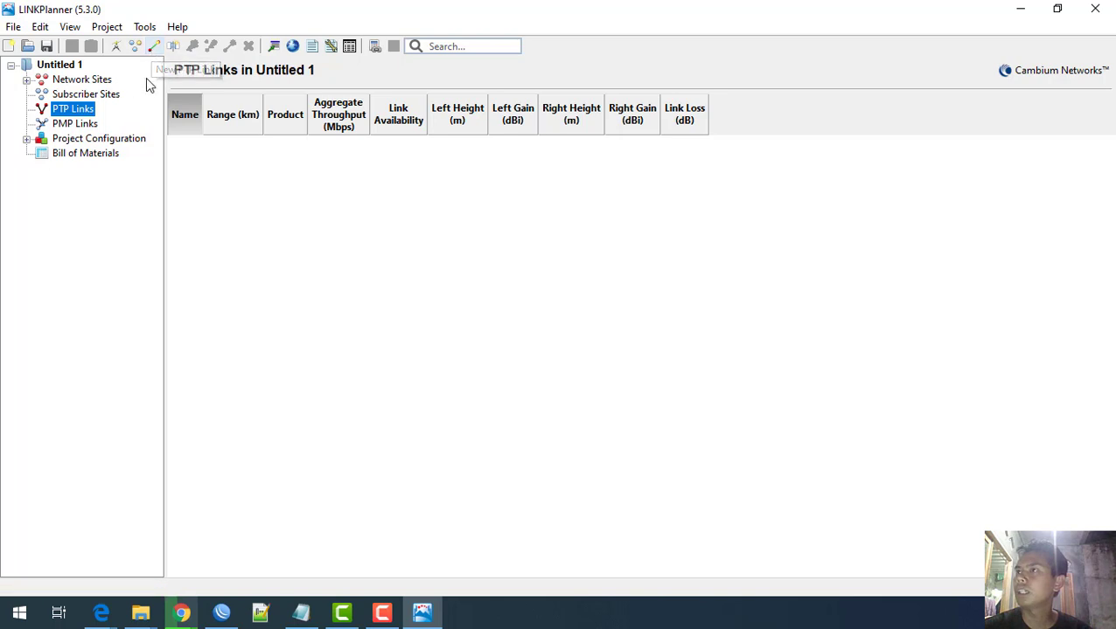
{"action": "left_click", "coordinate": [153, 48]}
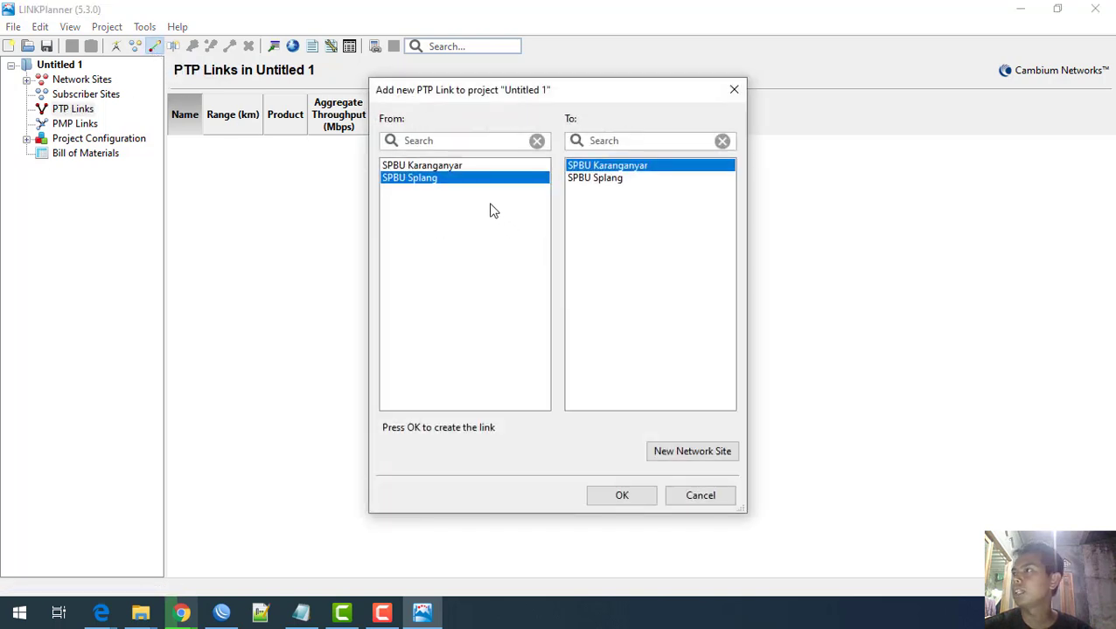
{"action": "left_click", "coordinate": [450, 166]}
{"action": "left_click", "coordinate": [601, 179]}
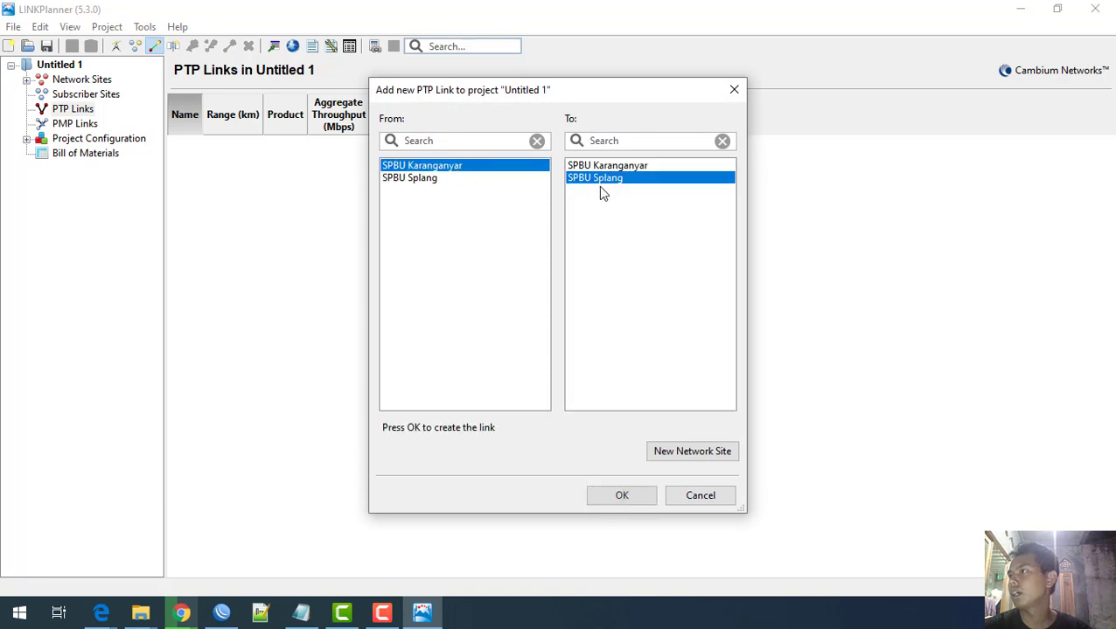
{"action": "left_click", "coordinate": [416, 178]}
{"action": "left_click", "coordinate": [420, 166]}
{"action": "left_click", "coordinate": [405, 178]}
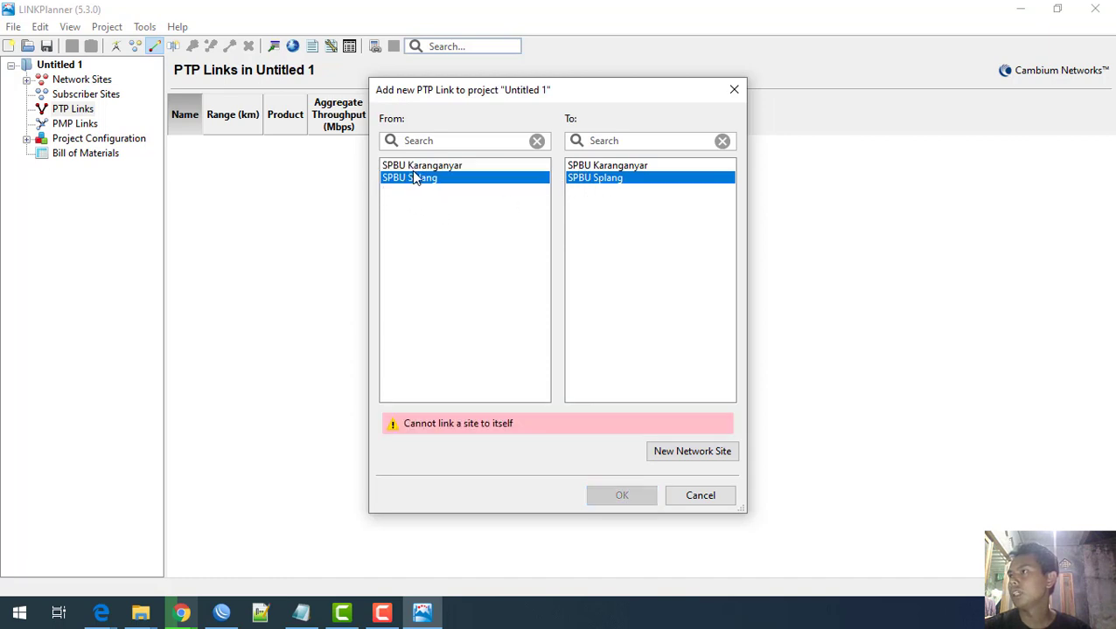
{"action": "left_click", "coordinate": [595, 165]}
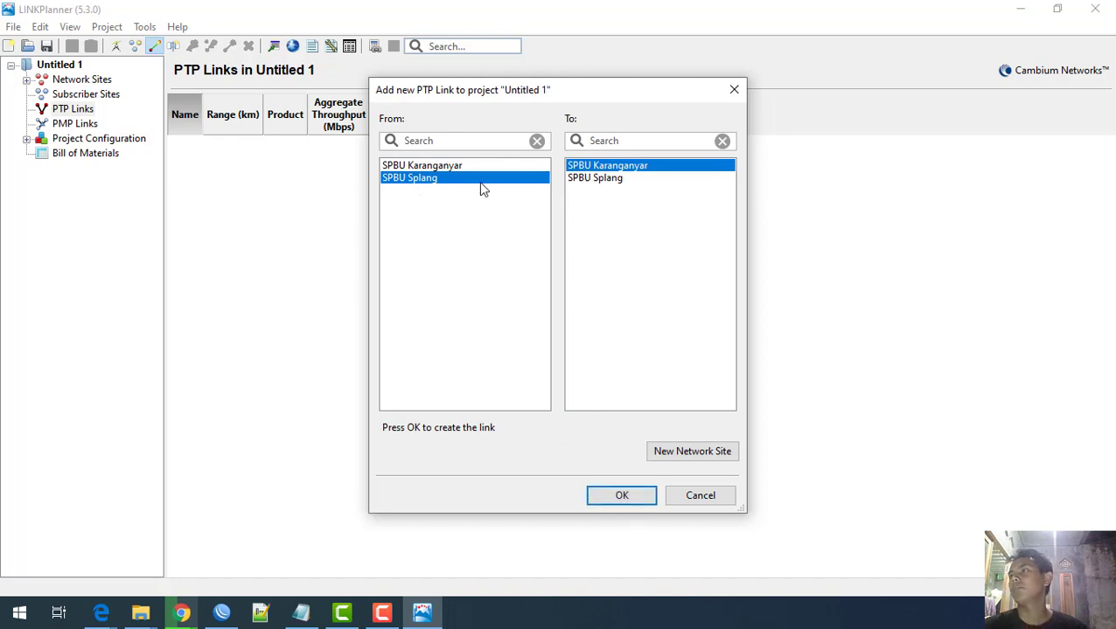
{"action": "left_click", "coordinate": [409, 167]}
{"action": "left_click", "coordinate": [600, 180]}
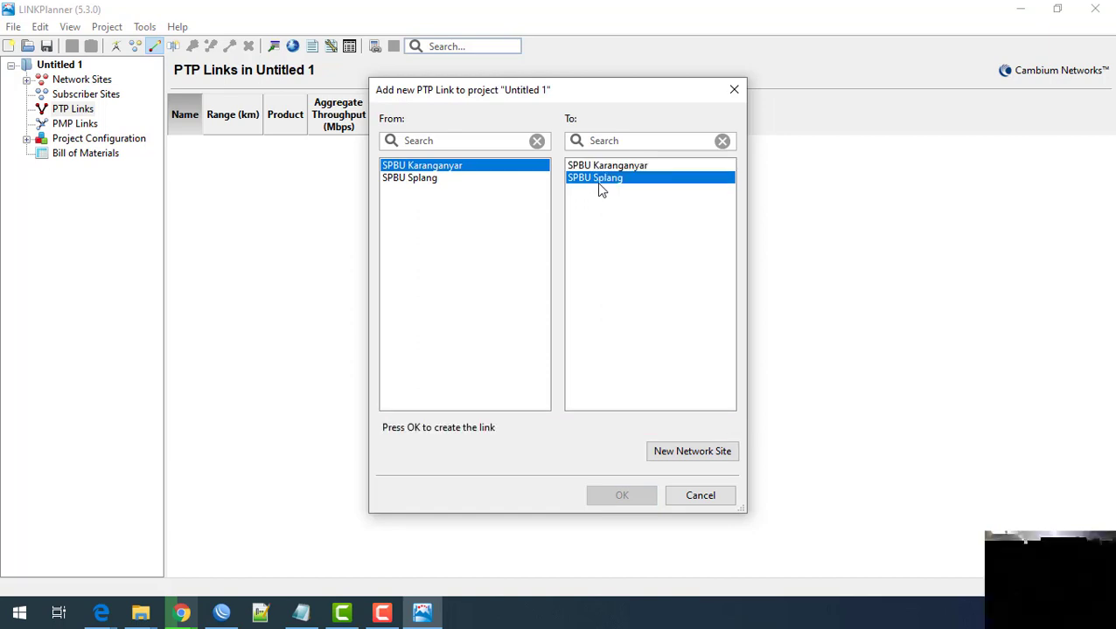
{"action": "left_click", "coordinate": [413, 179]}
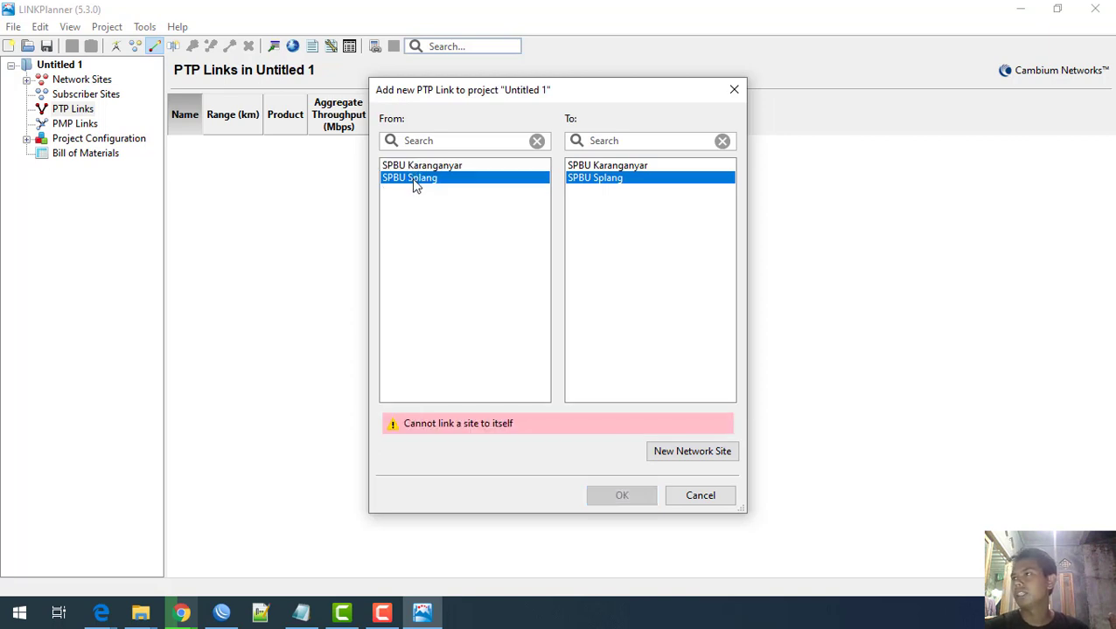
{"action": "left_click", "coordinate": [595, 165]}
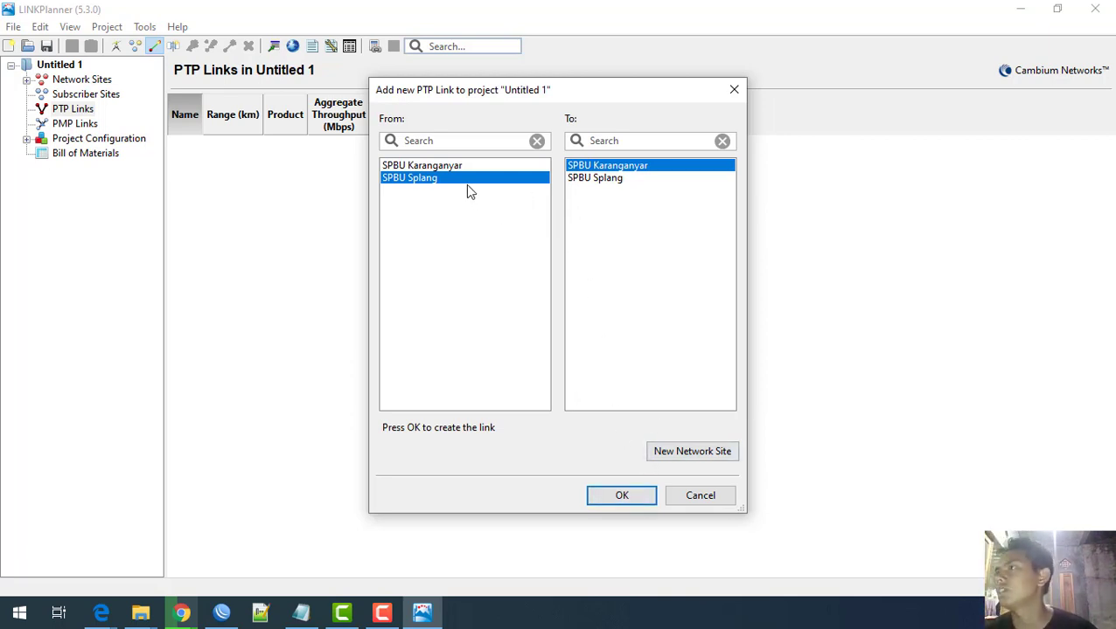
{"action": "left_click", "coordinate": [615, 500]}
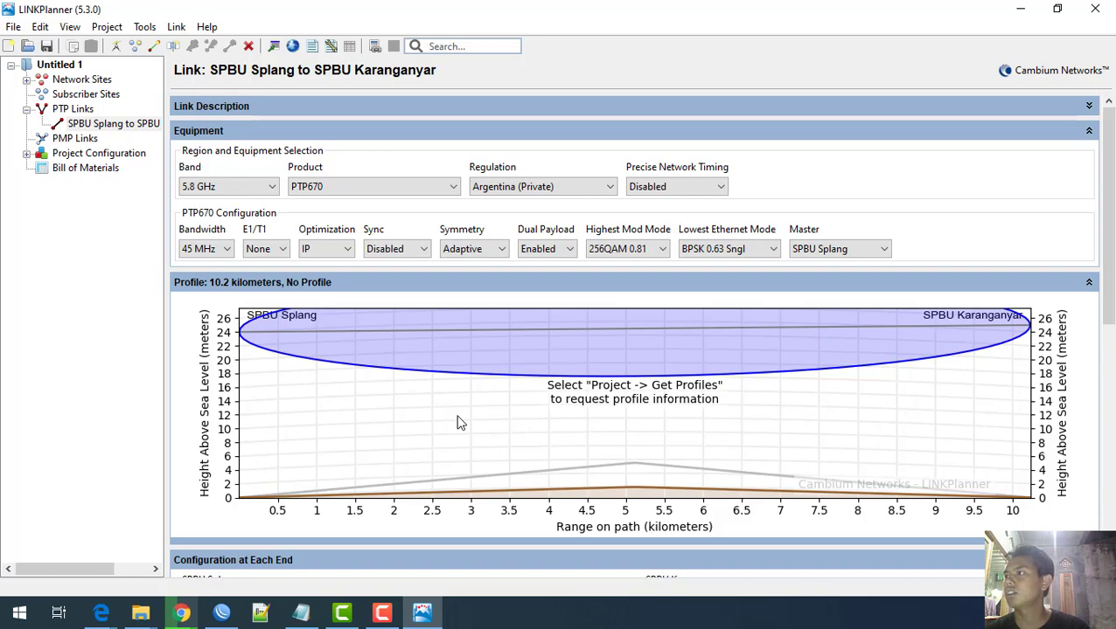
Step: Review the new link's end configurations and bring up the Project menu
{"action": "scroll", "coordinate": [586, 446], "scroll_direction": "down", "scroll_amount": 2}
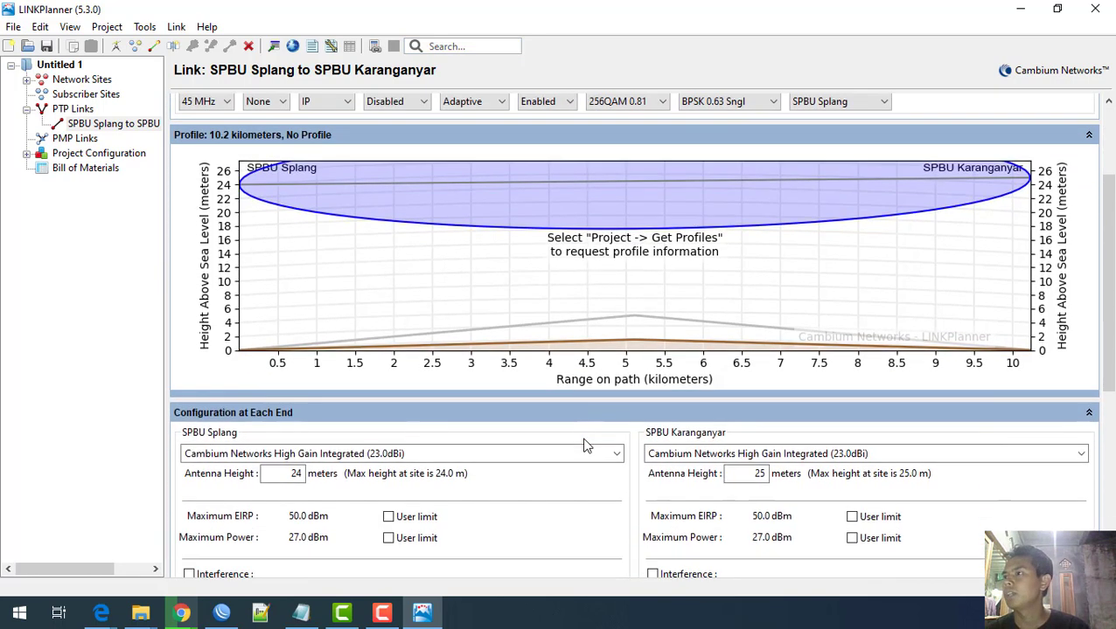
{"action": "scroll", "coordinate": [583, 445], "scroll_direction": "up", "scroll_amount": 1}
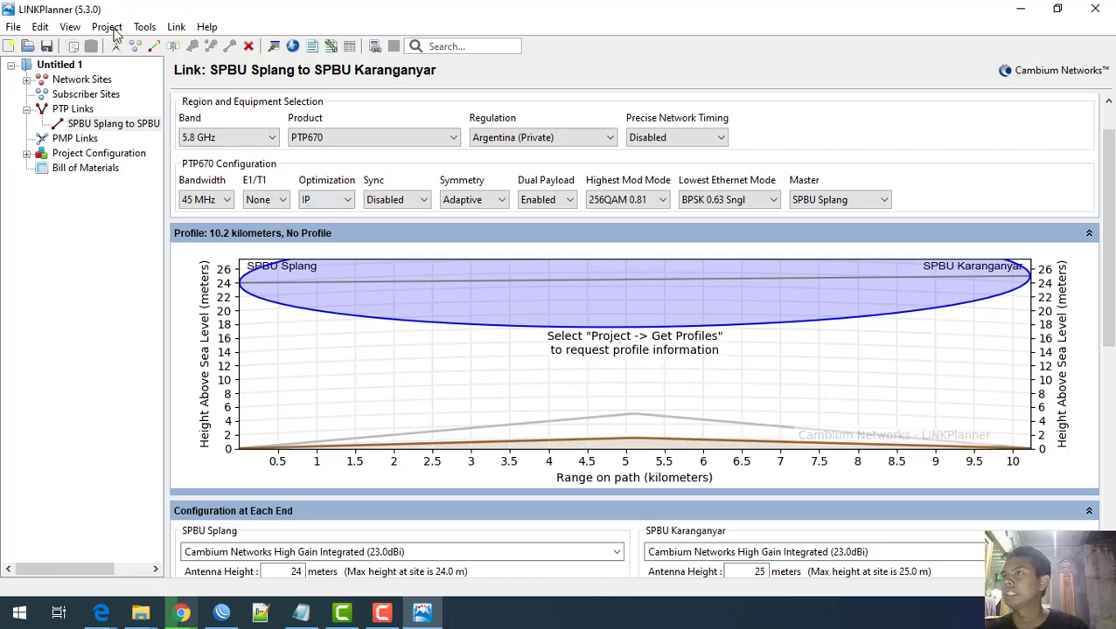
{"action": "scroll", "coordinate": [472, 426], "scroll_direction": "up", "scroll_amount": 1}
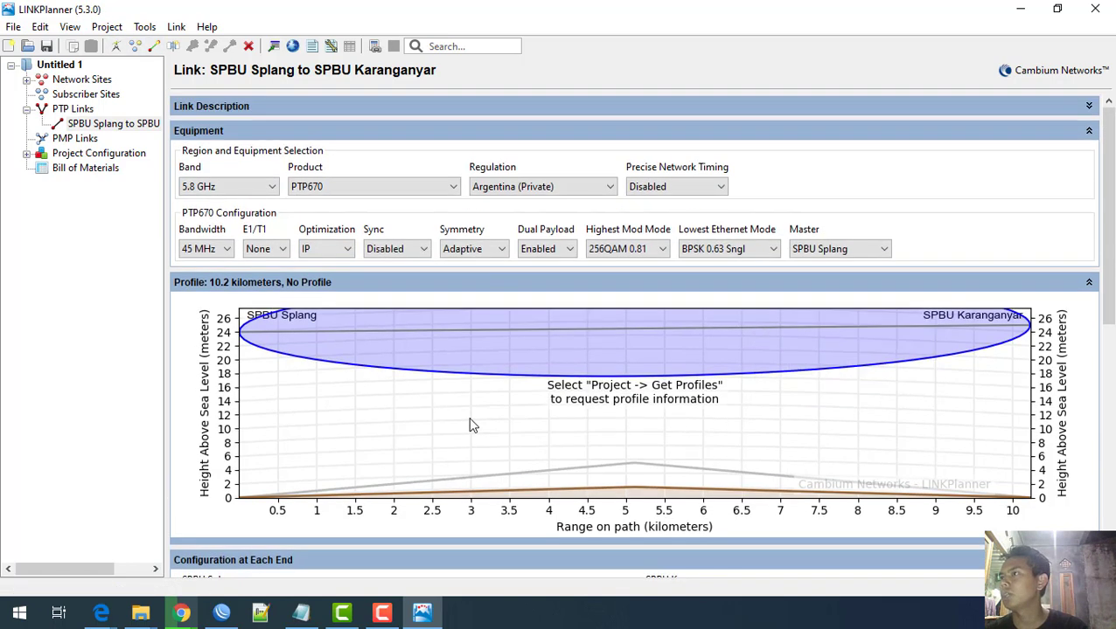
{"action": "left_click", "coordinate": [107, 27]}
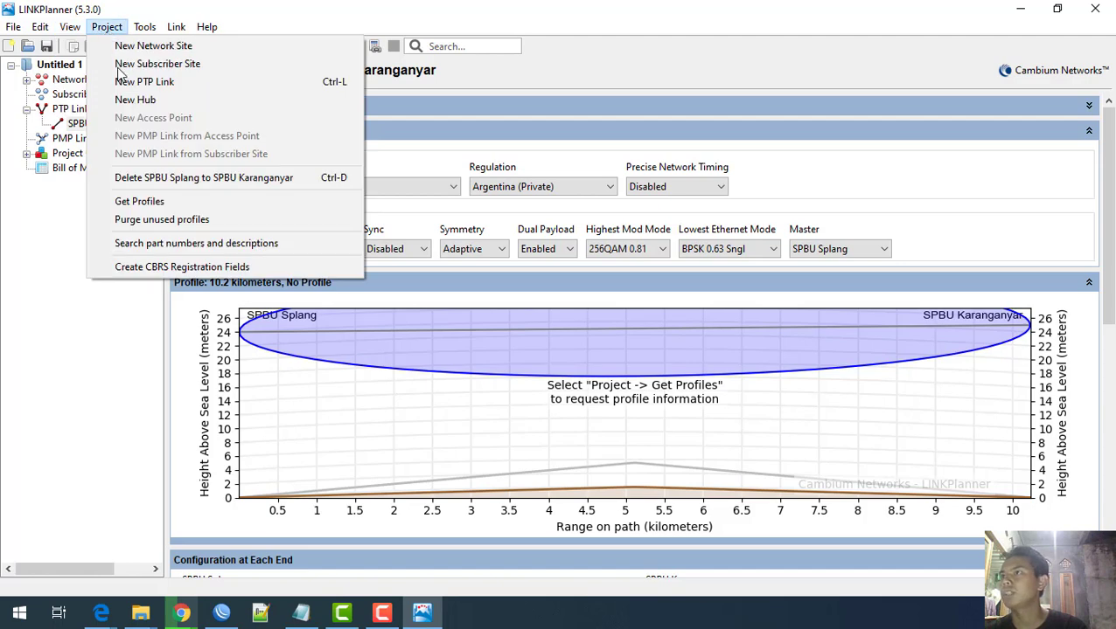
Step: Request path profiles, then enter the user's full name and organization GudangTechno
{"action": "left_click", "coordinate": [142, 202]}
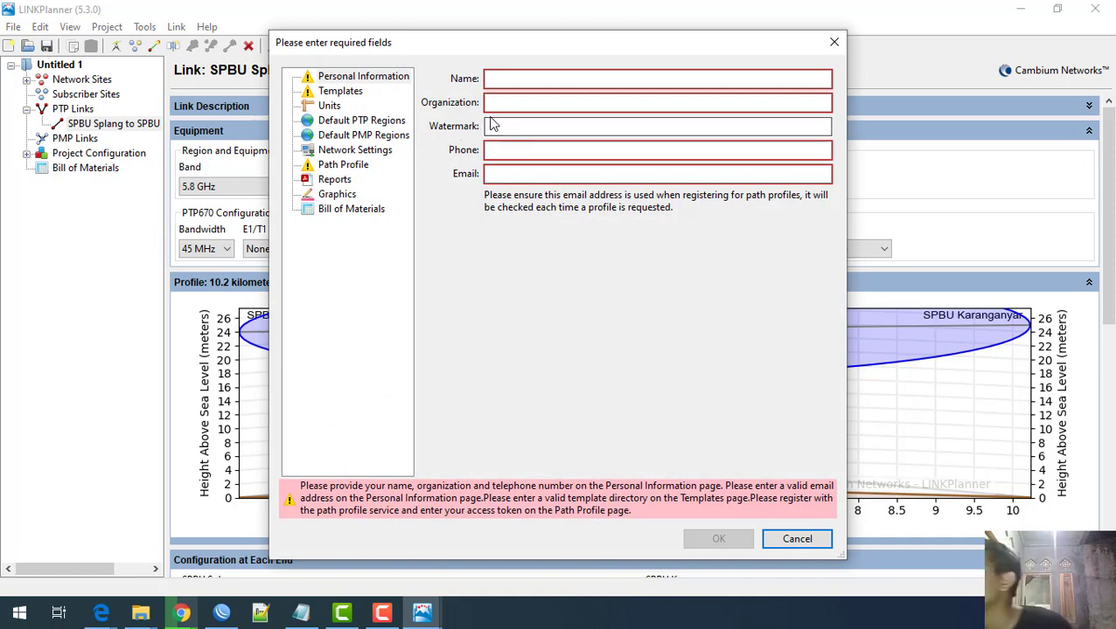
{"action": "left_click", "coordinate": [494, 80]}
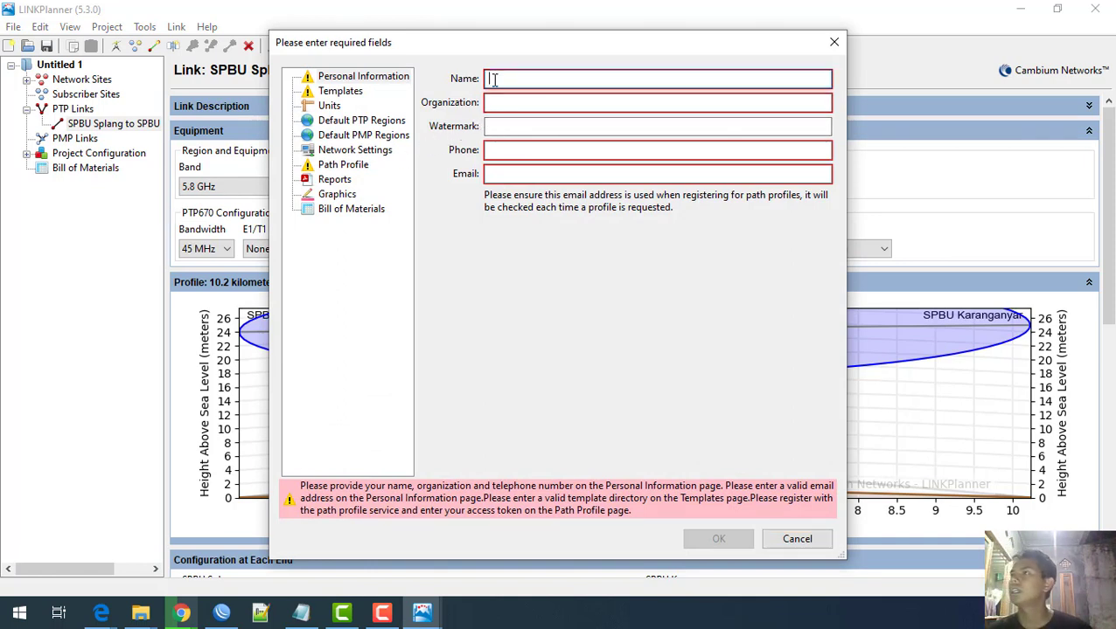
{"action": "type", "text": "Ru"}
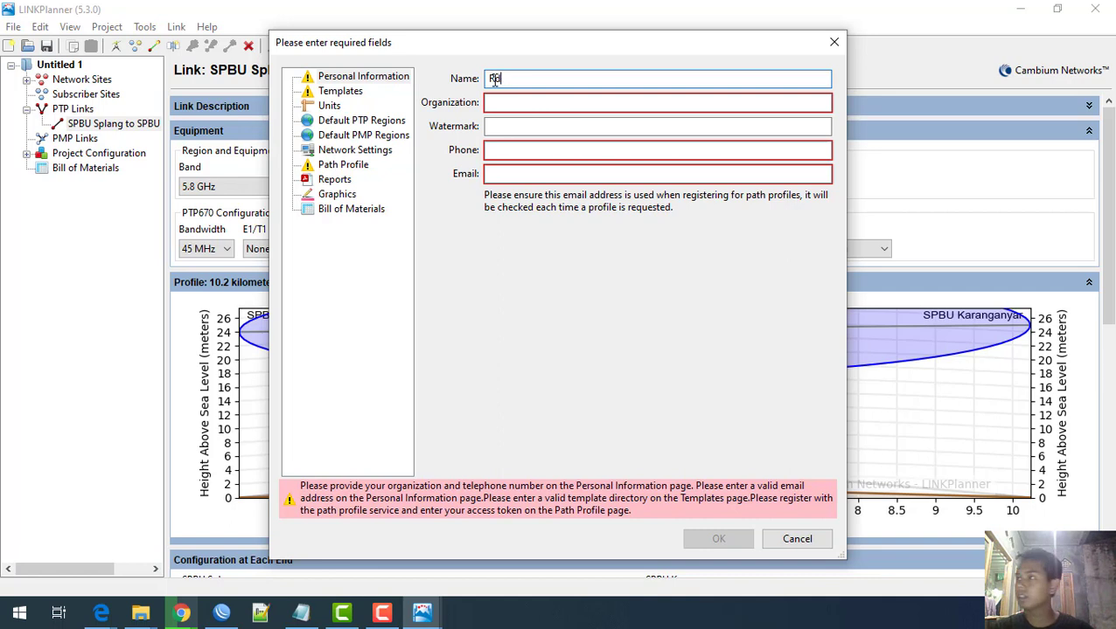
{"action": "key", "text": "BackSpace"}
{"action": "type", "text": "Rudo"}
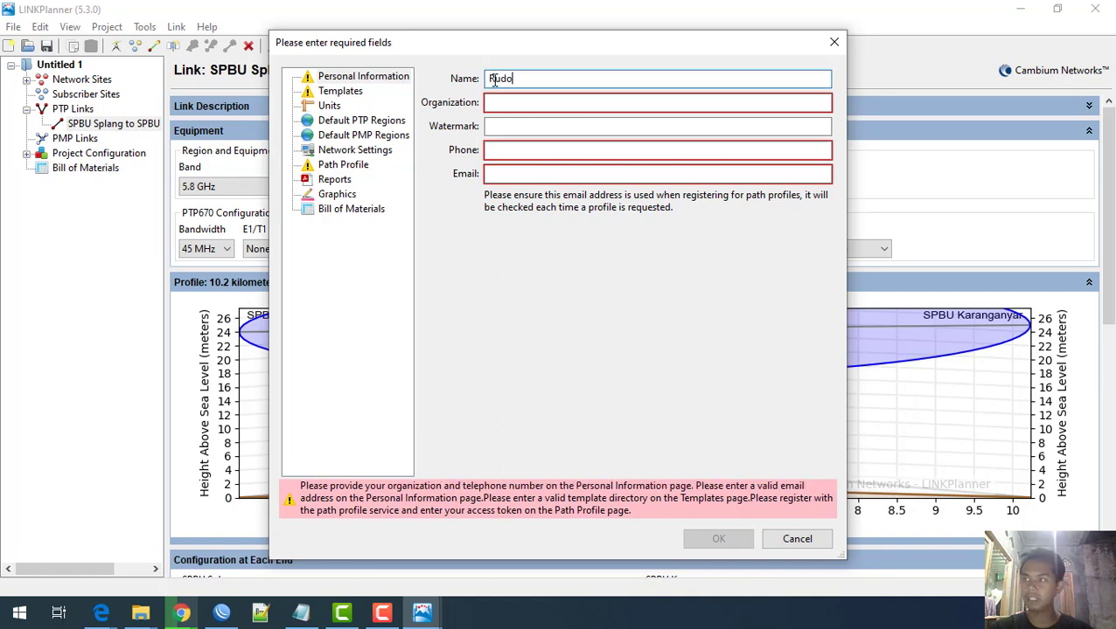
{"action": "key", "text": "BackSpace"}
{"action": "key", "text": "BackSpace"}
{"action": "key", "text": "BackSpace"}
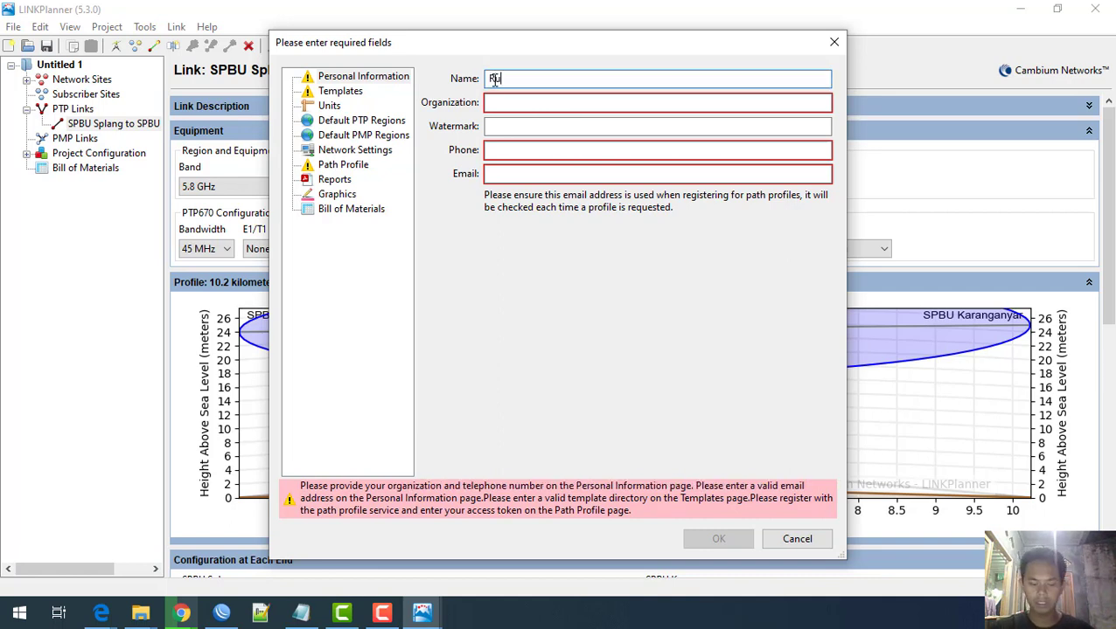
{"action": "key", "text": "Tab"}
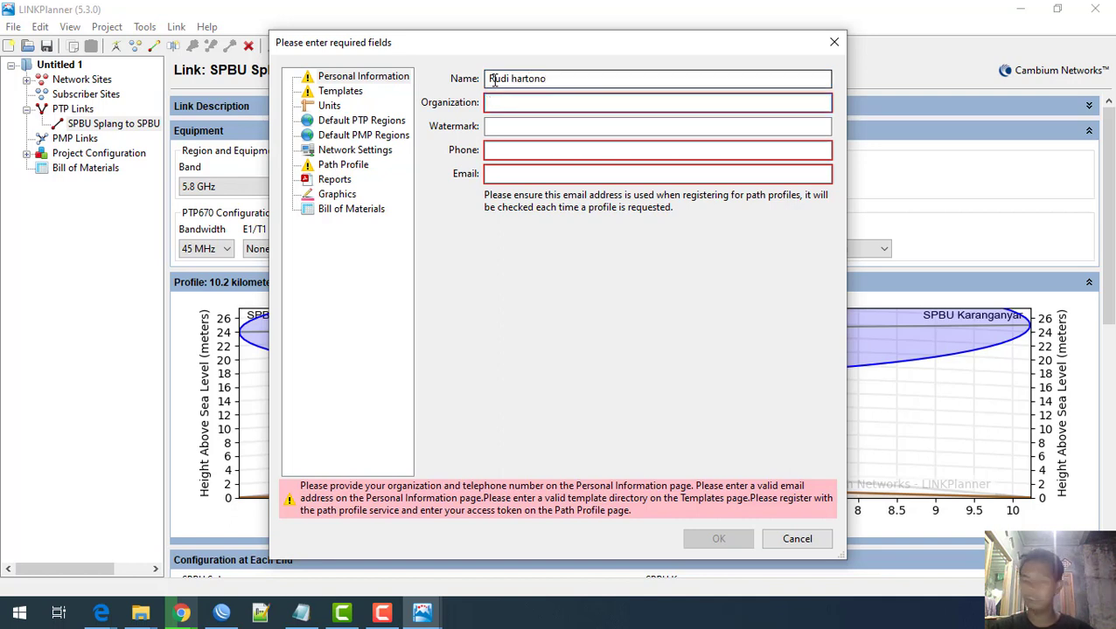
{"action": "type", "text": "GudangTechno"}
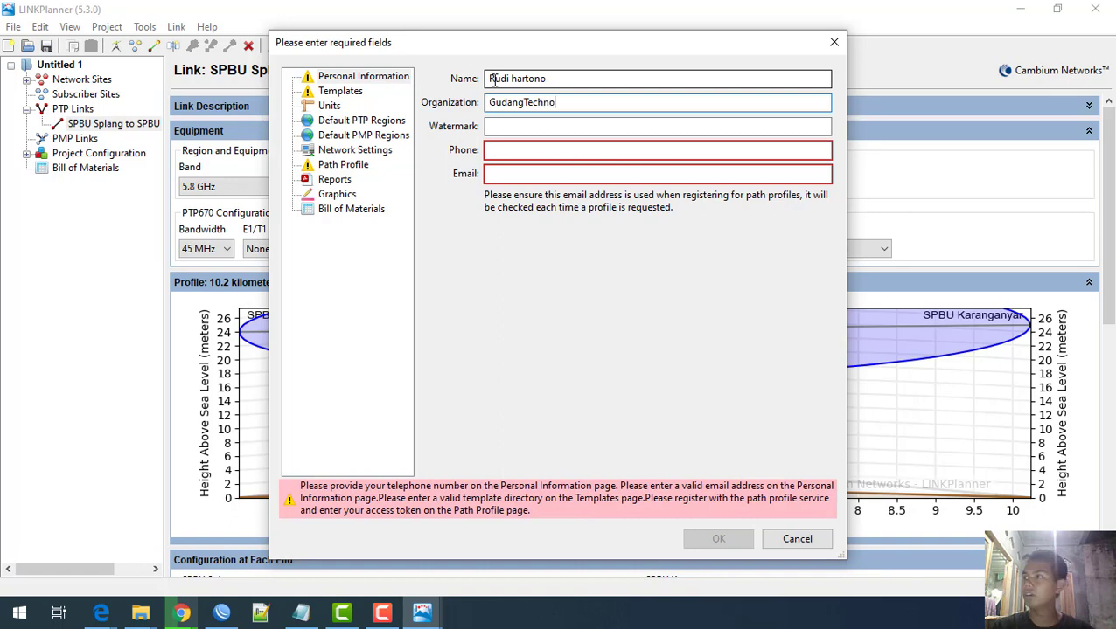
{"action": "key", "text": "Tab"}
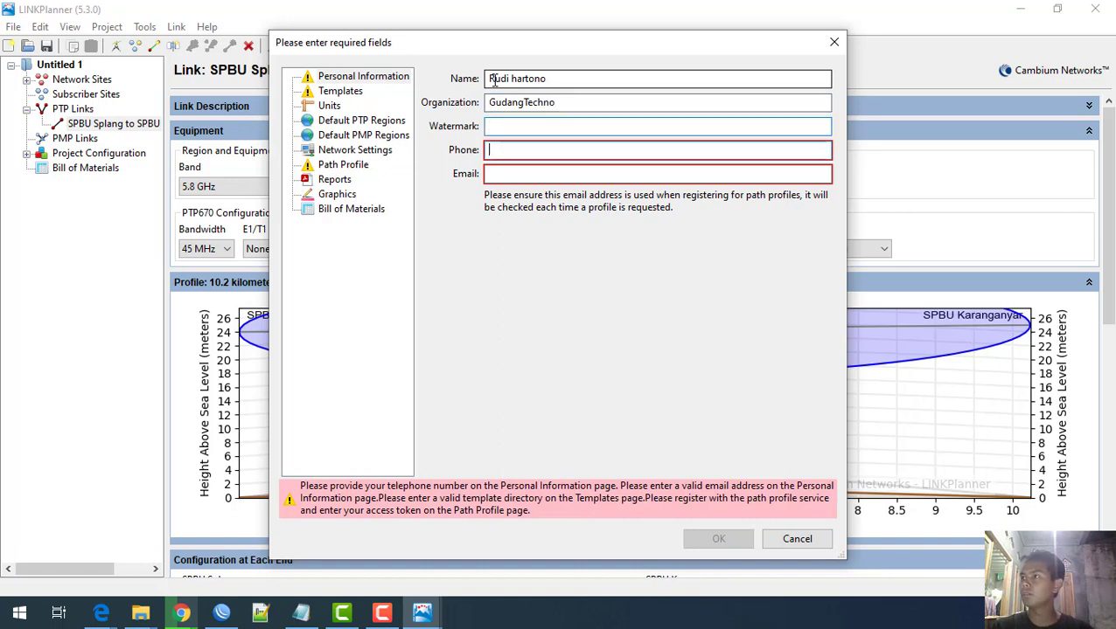
Step: Fill in the contact phone number and e-mail address fields
{"action": "type", "text": "9"}
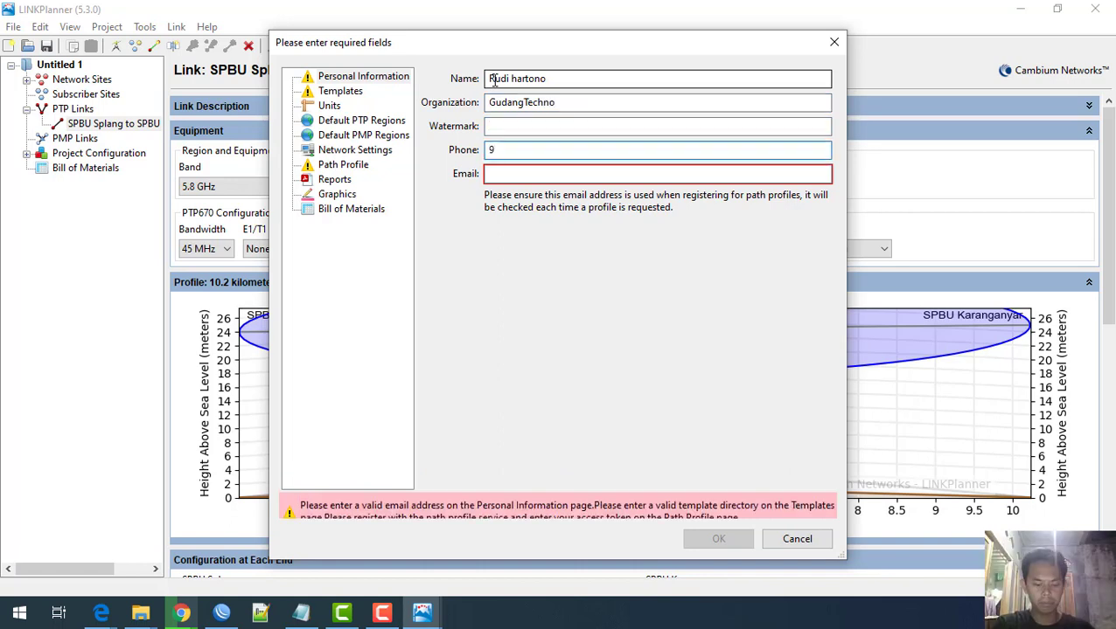
{"action": "key", "text": "BackSpace"}
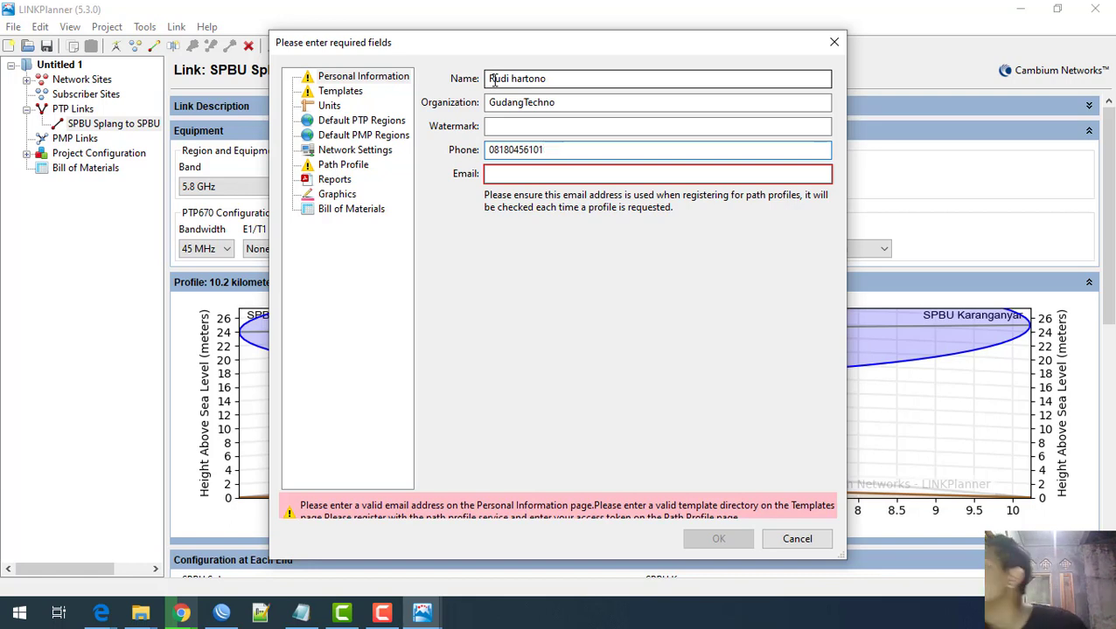
{"action": "left_click", "coordinate": [525, 173]}
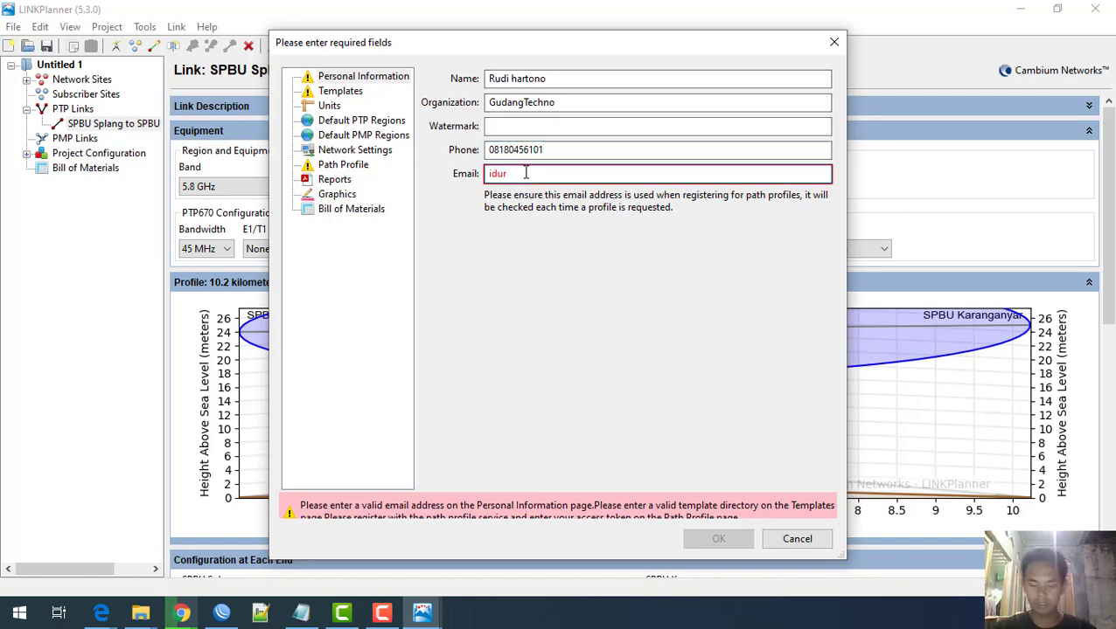
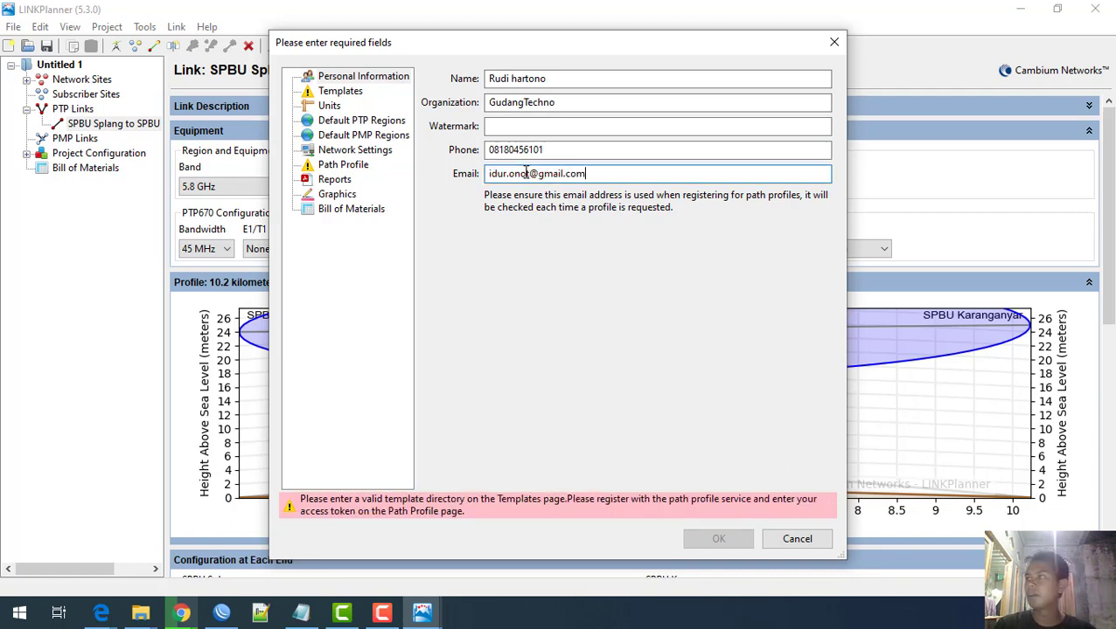
{"action": "left_click", "coordinate": [340, 91]}
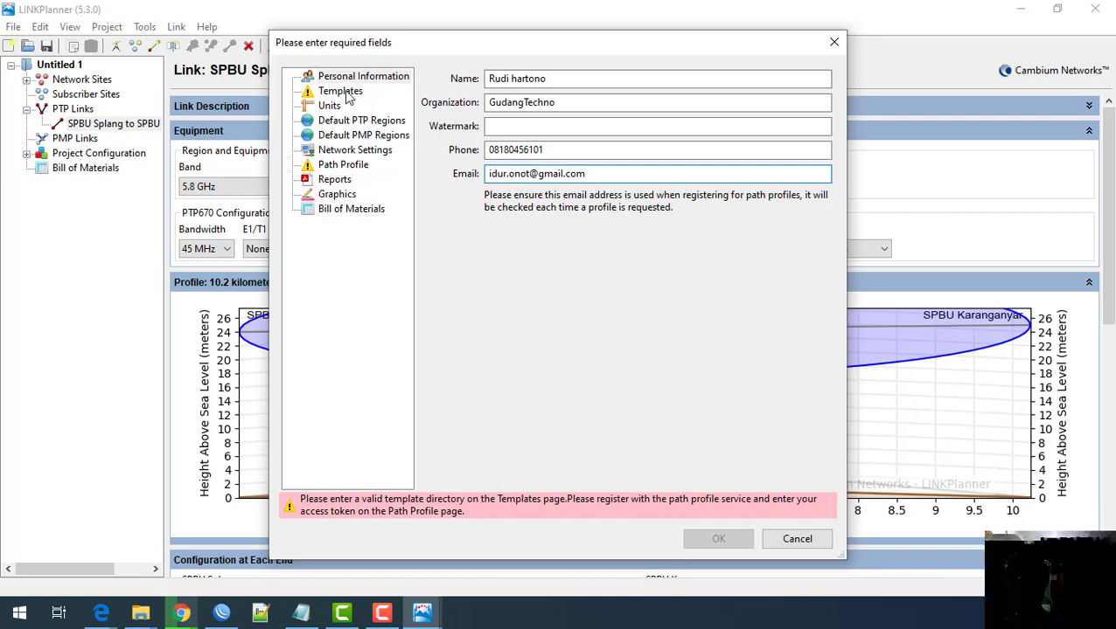
Step: Set the template folder to Documents\ptp-link, paste the path profile access token, and confirm the required settings
{"action": "left_click", "coordinate": [812, 80]}
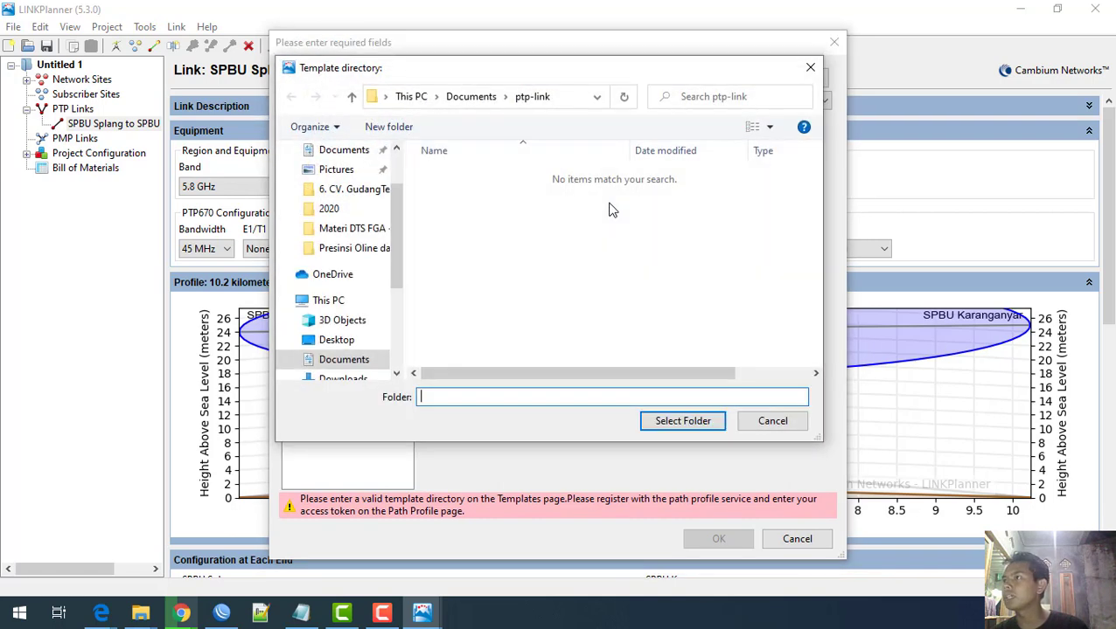
{"action": "left_click", "coordinate": [682, 421]}
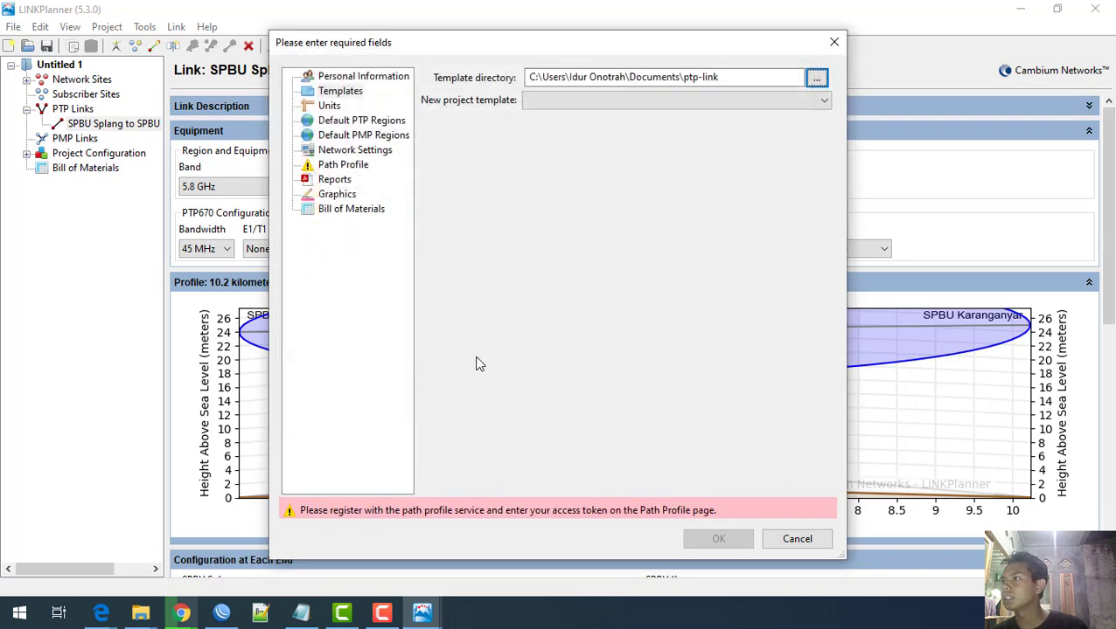
{"action": "left_click", "coordinate": [346, 166]}
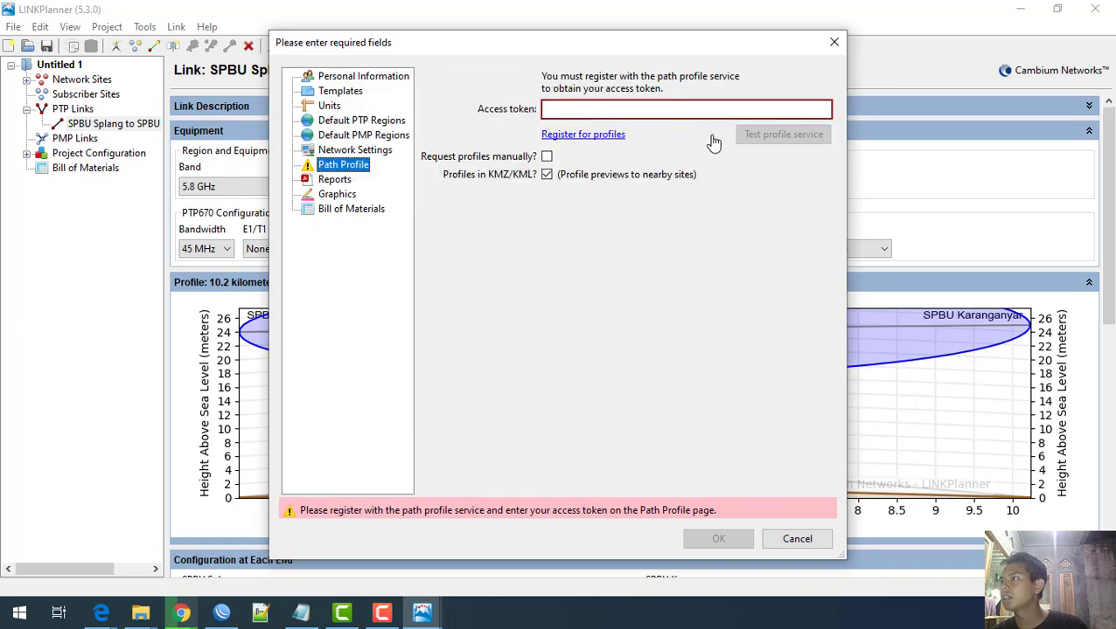
{"action": "left_click", "coordinate": [575, 135]}
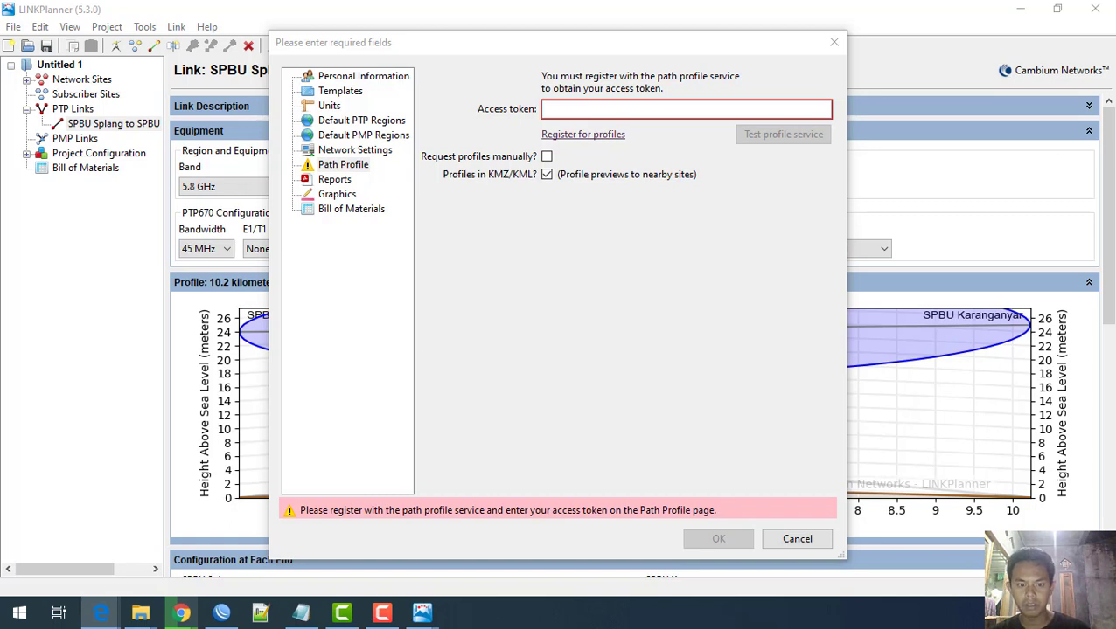
{"action": "left_click", "coordinate": [569, 112]}
{"action": "key", "text": "ctrl+v"}
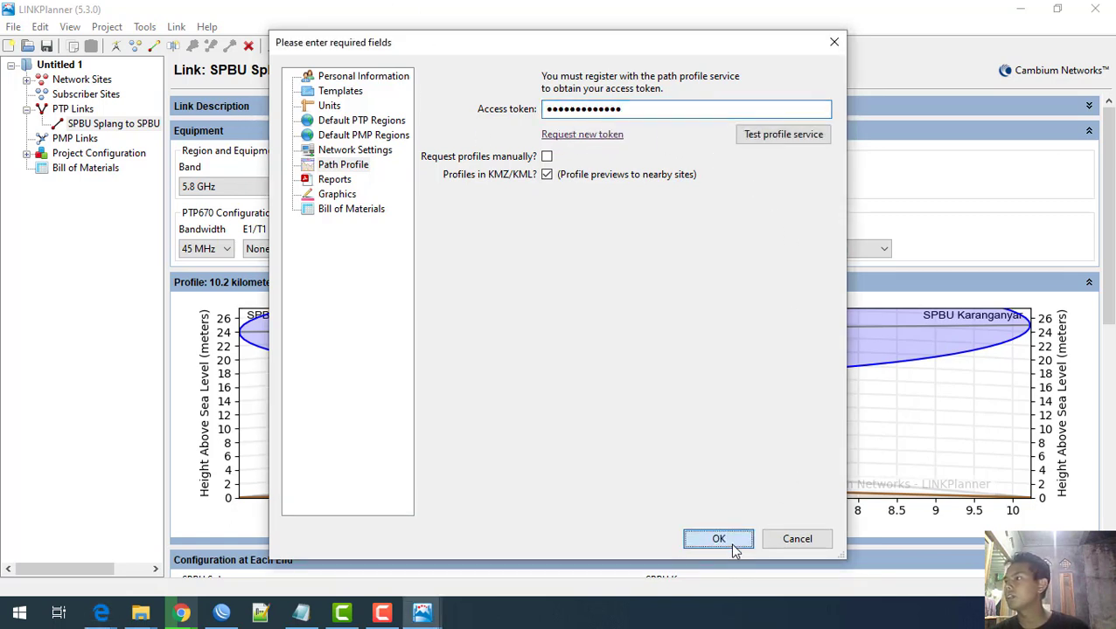
{"action": "left_click", "coordinate": [719, 540]}
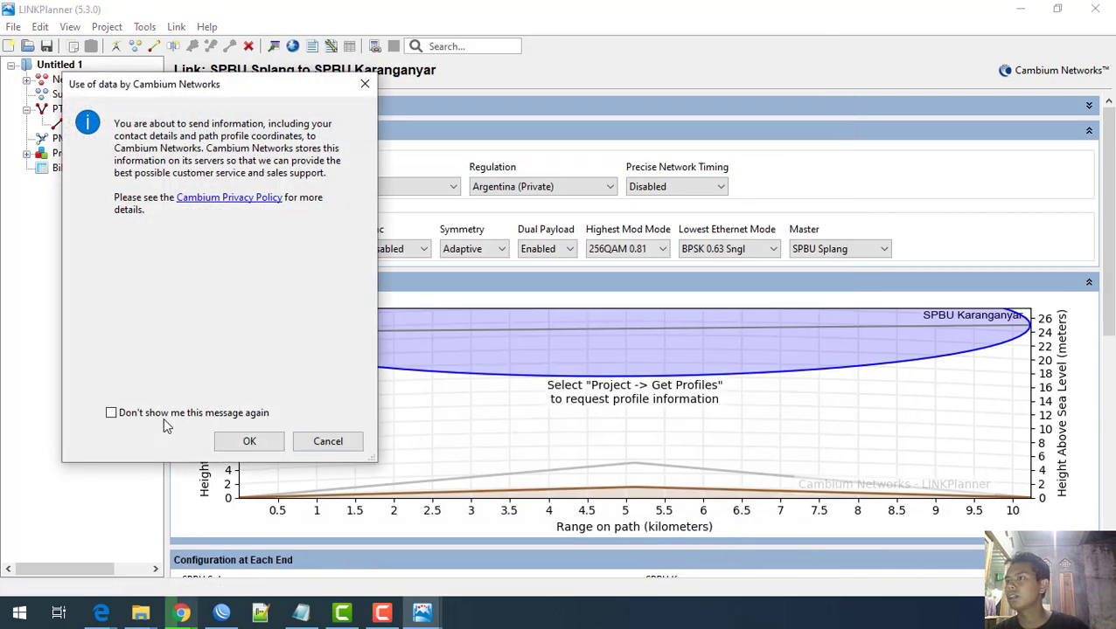
Step: Dismiss the data-use notice permanently and request the SPBU Splang to SPBU Karanganyar terrain profile
{"action": "left_click", "coordinate": [190, 416]}
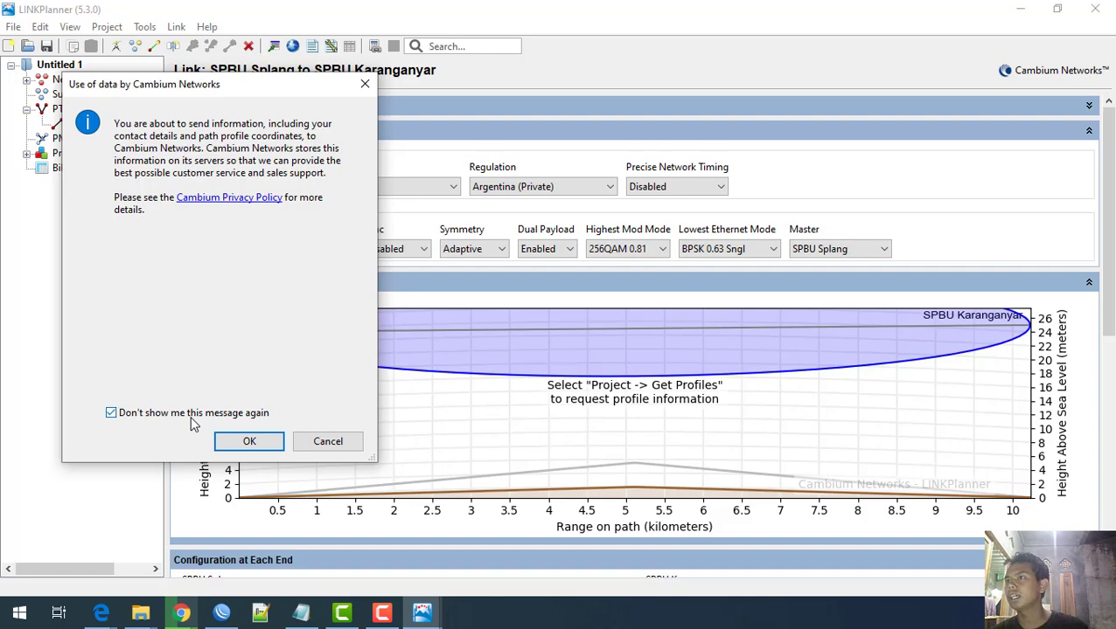
{"action": "left_click", "coordinate": [241, 444]}
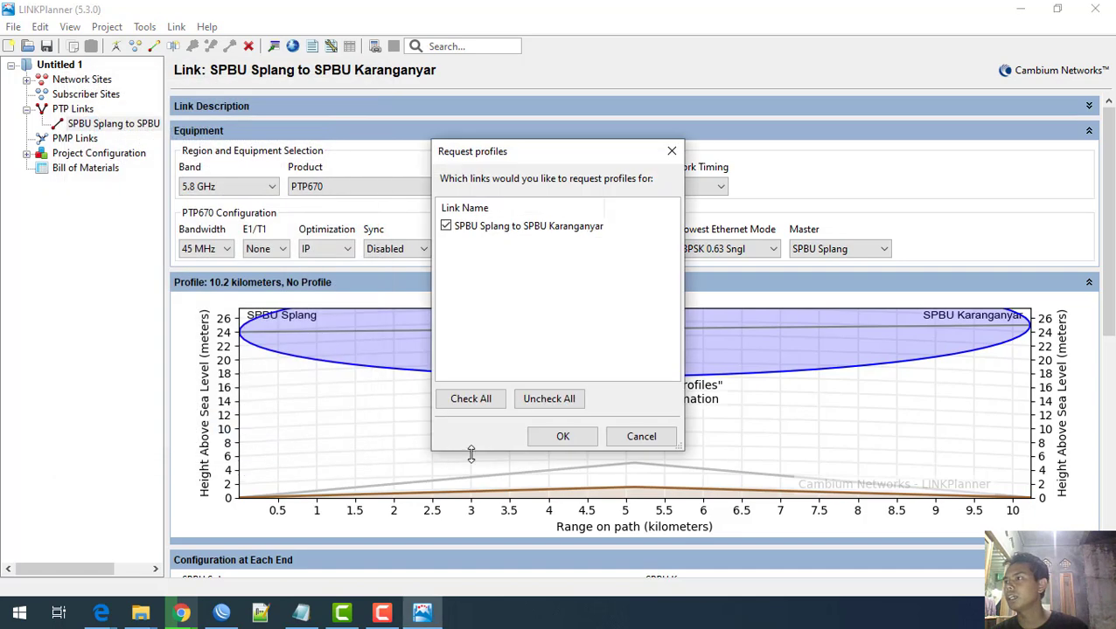
{"action": "left_click", "coordinate": [562, 437]}
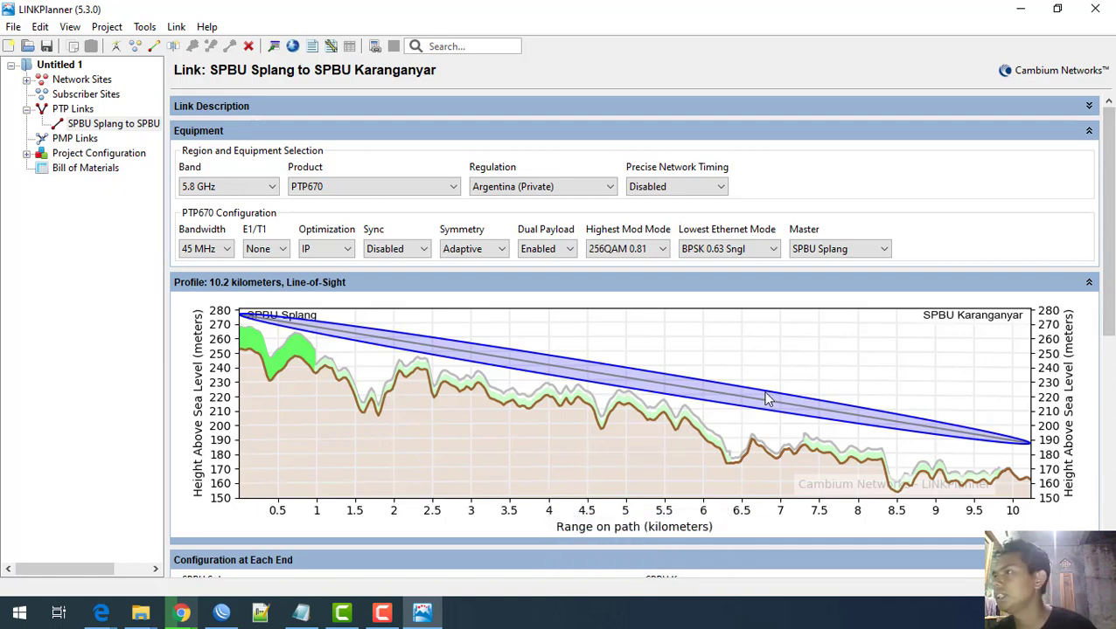
Step: Review the link page's profile and antenna heights, then narrow the project tree pane slightly
{"action": "scroll", "coordinate": [442, 446], "scroll_direction": "down", "scroll_amount": 4}
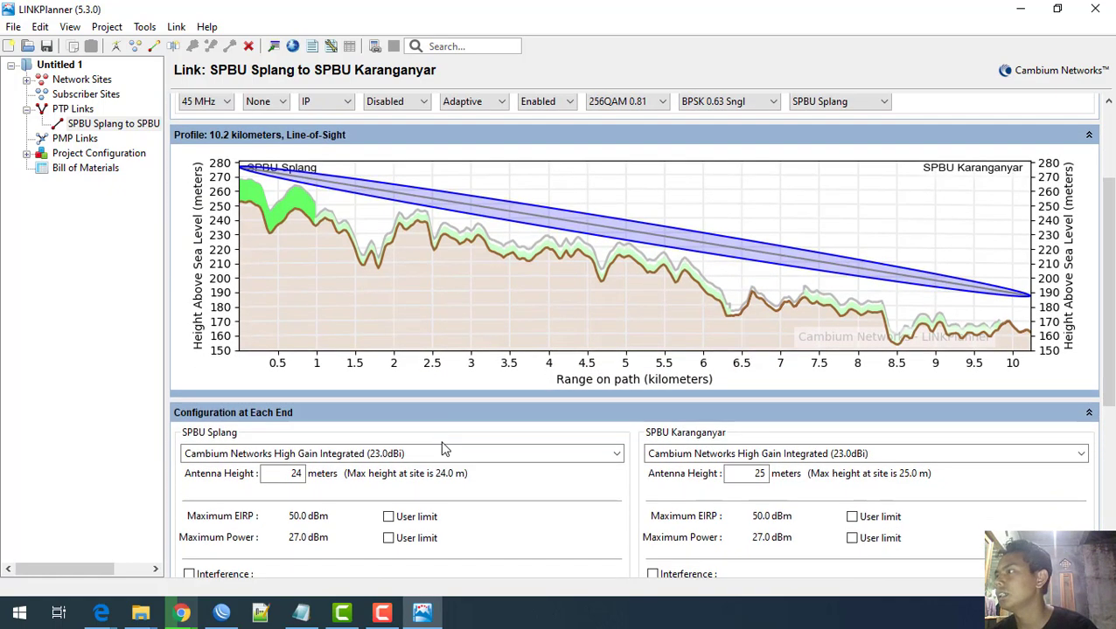
{"action": "scroll", "coordinate": [441, 441], "scroll_direction": "up", "scroll_amount": 3}
{"action": "scroll", "coordinate": [441, 441], "scroll_direction": "up", "scroll_amount": 1}
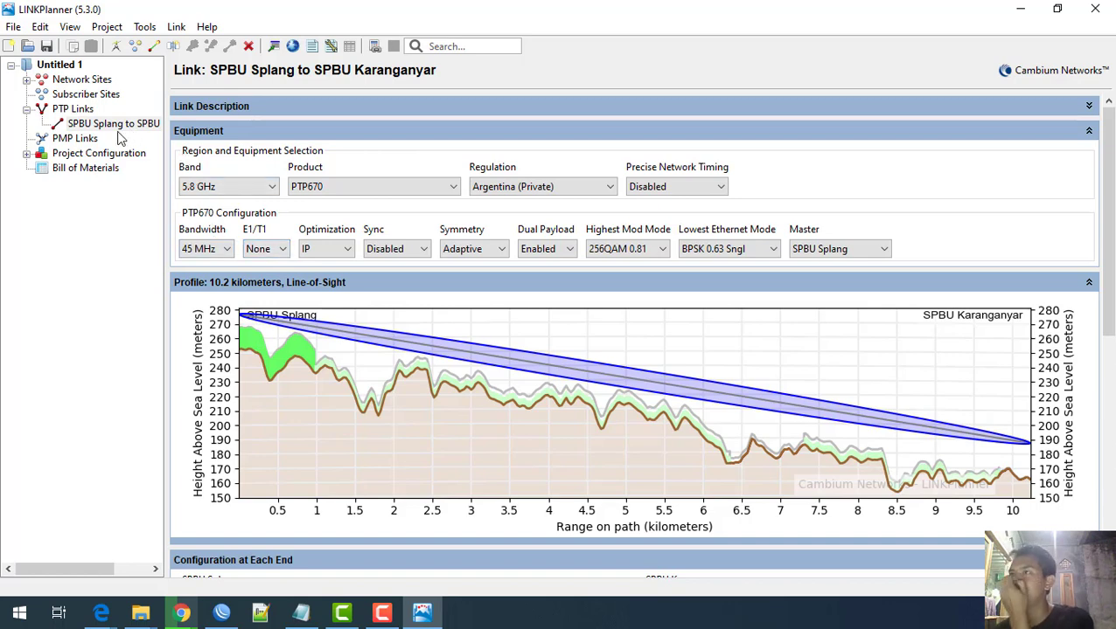
{"action": "left_click_drag", "start_coordinate": [164, 131], "coordinate": [144, 166]}
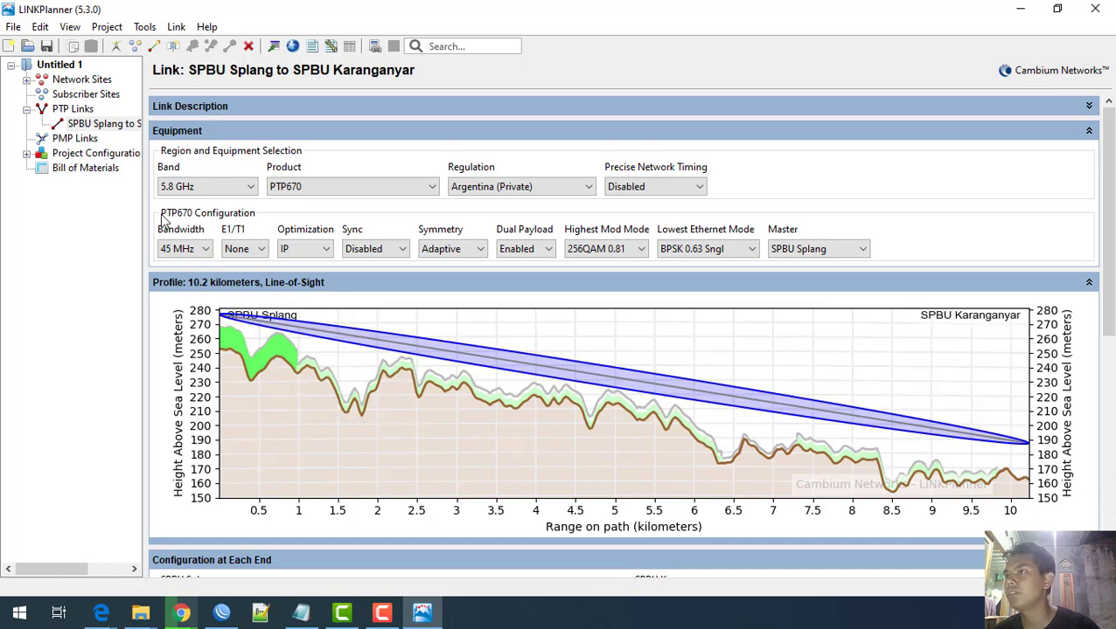
Step: Collapse the project tree pane nearly fully and check the 10.2 km line-of-sight profile
{"action": "left_click_drag", "start_coordinate": [145, 217], "coordinate": [40, 192]}
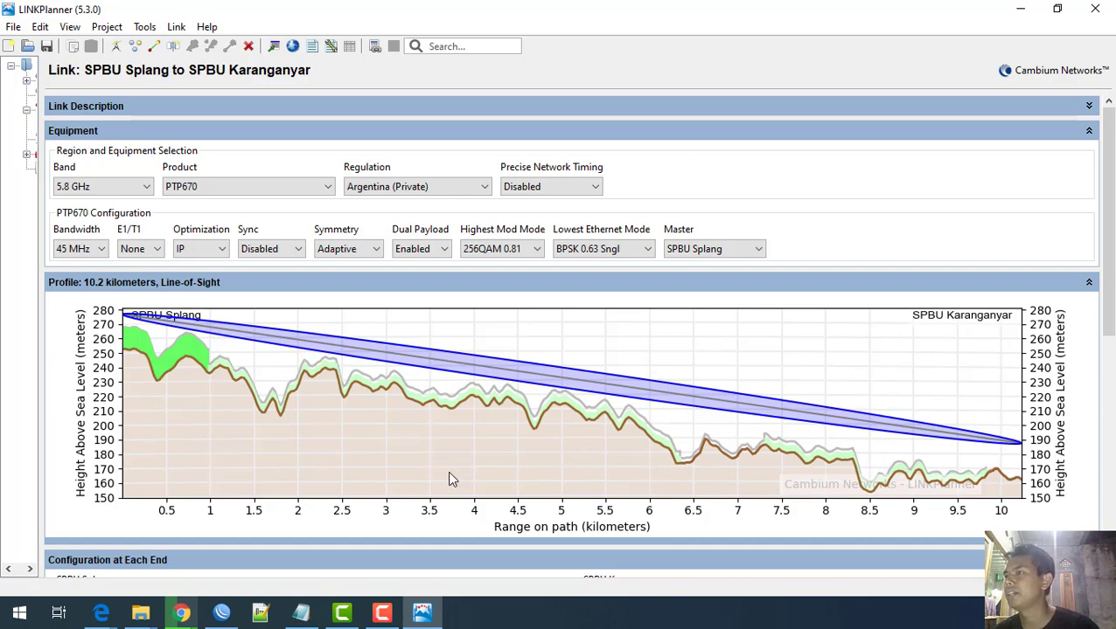
{"action": "scroll", "coordinate": [447, 470], "scroll_direction": "down", "scroll_amount": 3}
{"action": "scroll", "coordinate": [335, 433], "scroll_direction": "up", "scroll_amount": 3}
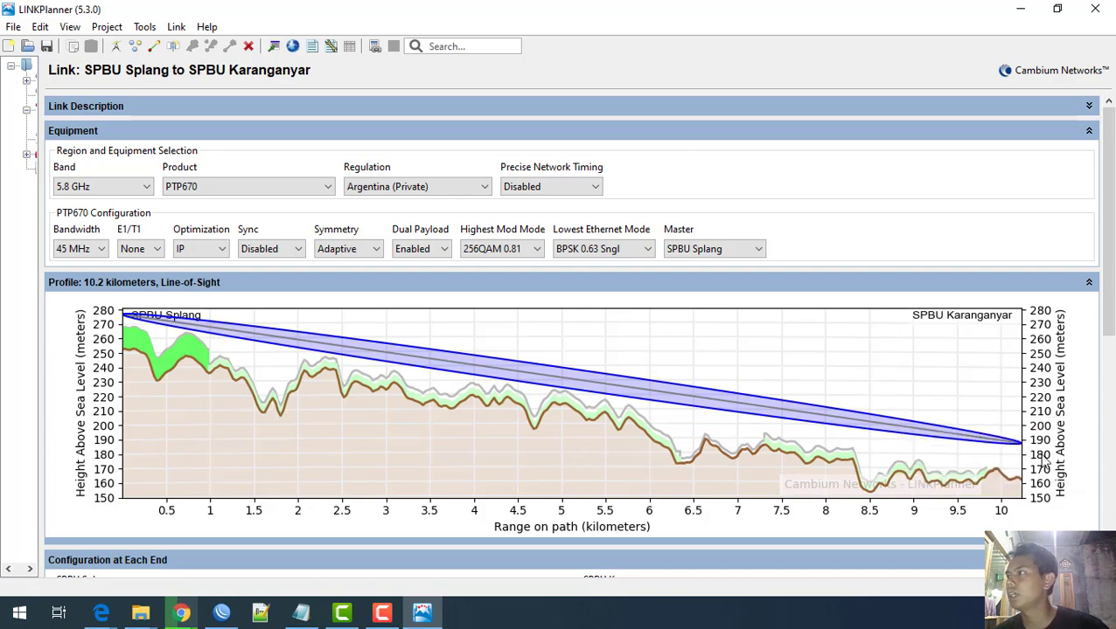
Step: Browse the frequency band list without changing the link's band
{"action": "left_click", "coordinate": [131, 187]}
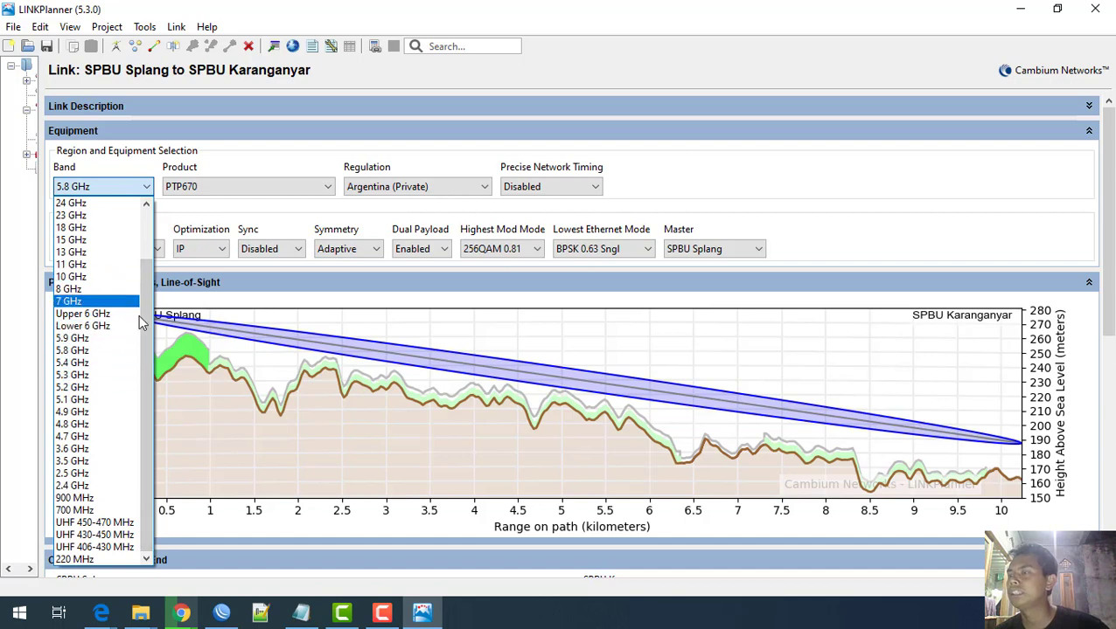
{"action": "left_click_drag", "start_coordinate": [148, 329], "coordinate": [158, 361]}
{"action": "left_click_drag", "start_coordinate": [145, 451], "coordinate": [136, 486]}
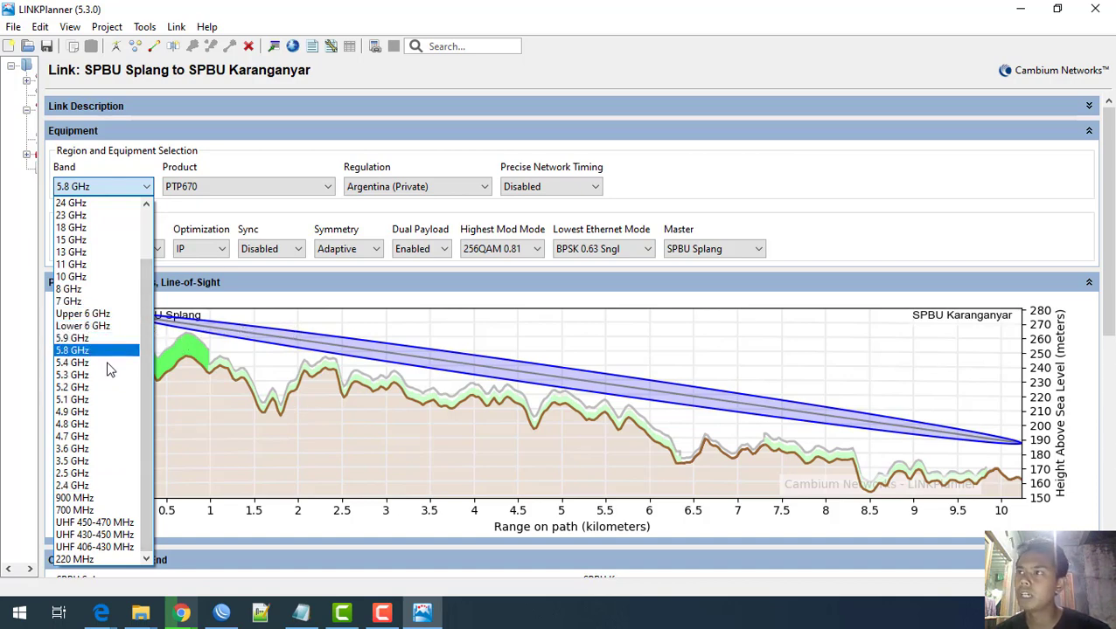
{"action": "left_click", "coordinate": [280, 339]}
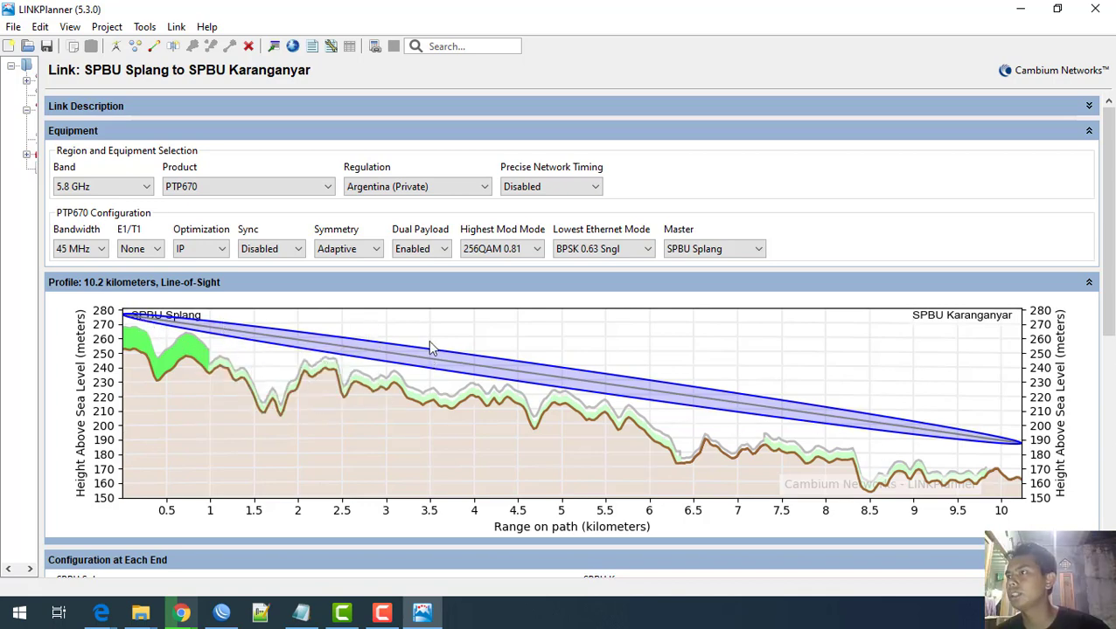
Step: Change the link band to 24 GHz, then to 2.4 GHz
{"action": "left_click", "coordinate": [129, 187]}
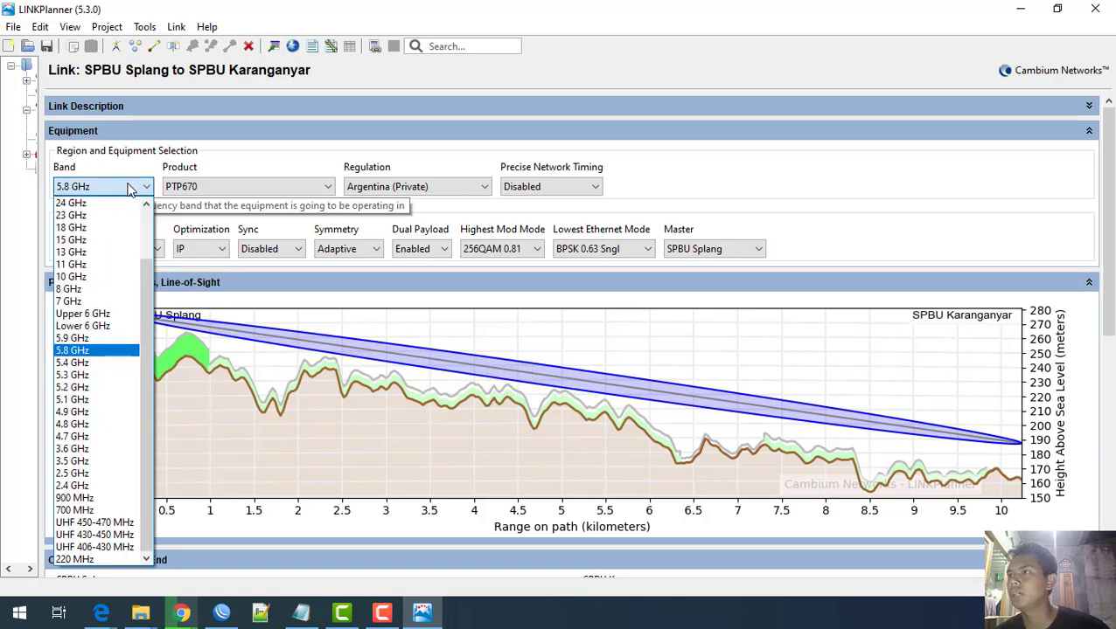
{"action": "left_click", "coordinate": [102, 204]}
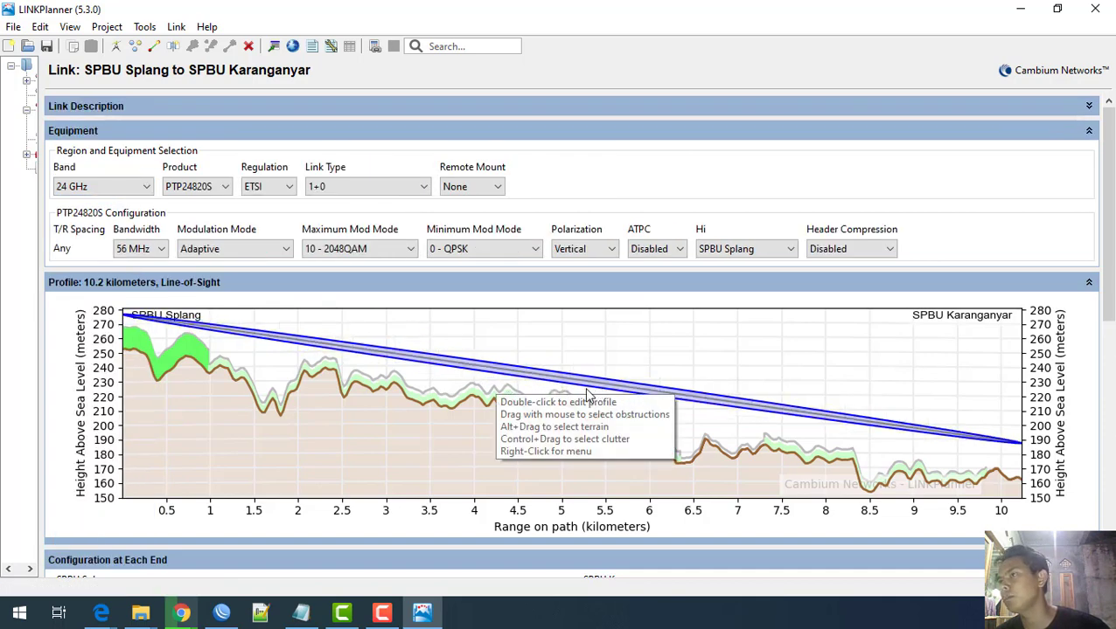
{"action": "left_click", "coordinate": [70, 188]}
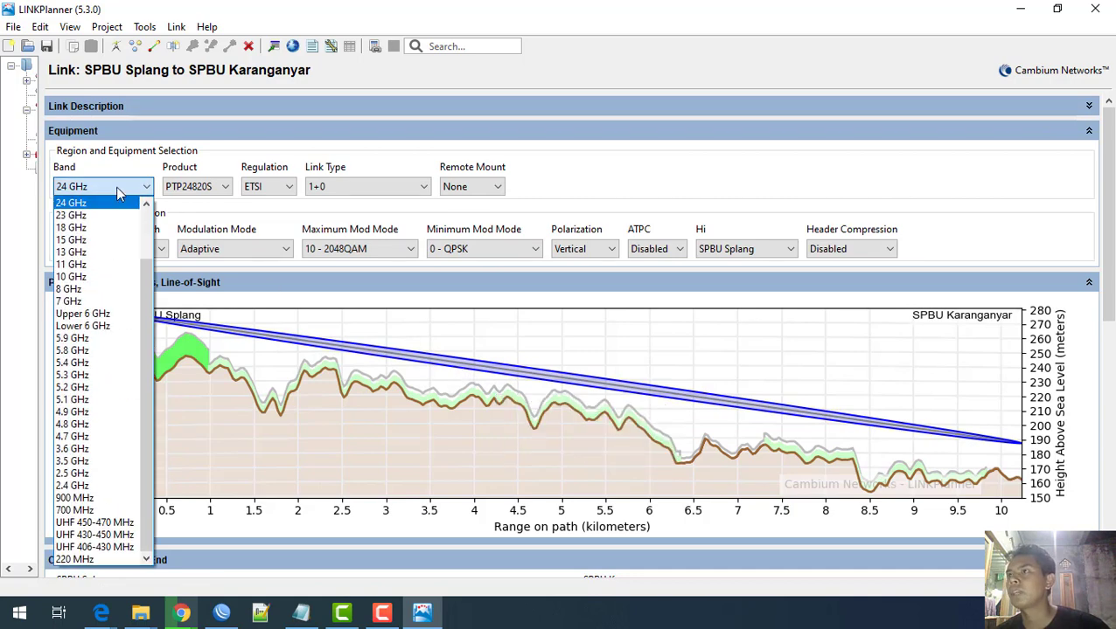
{"action": "left_click", "coordinate": [103, 485]}
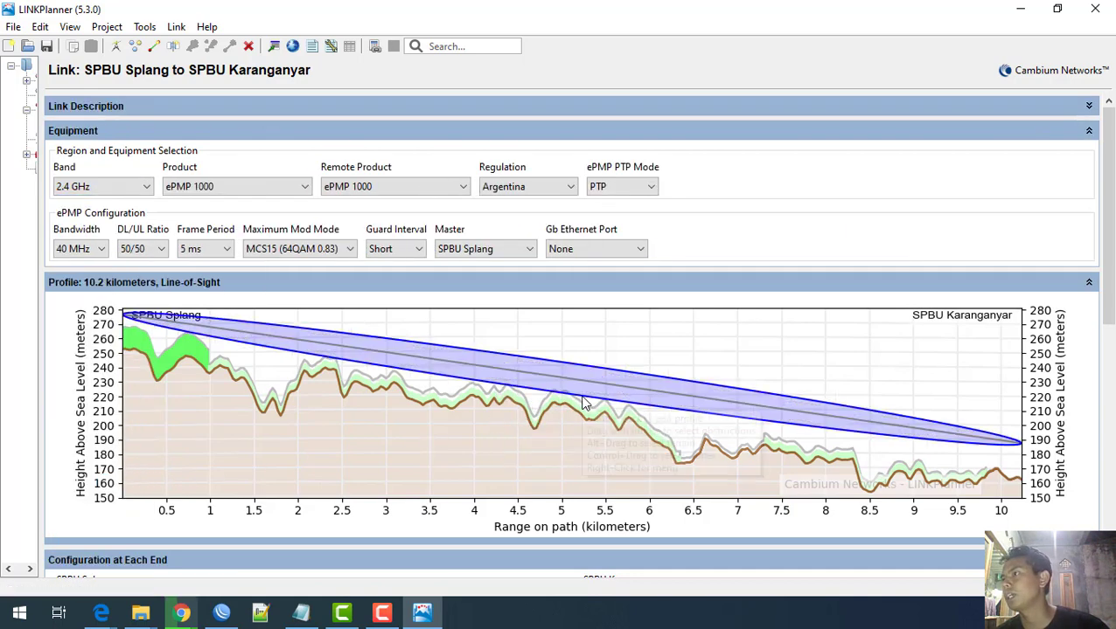
Step: Keep the band at 2.4 GHz on ePMP 1000 and widen the project tree pane
{"action": "left_click", "coordinate": [134, 189]}
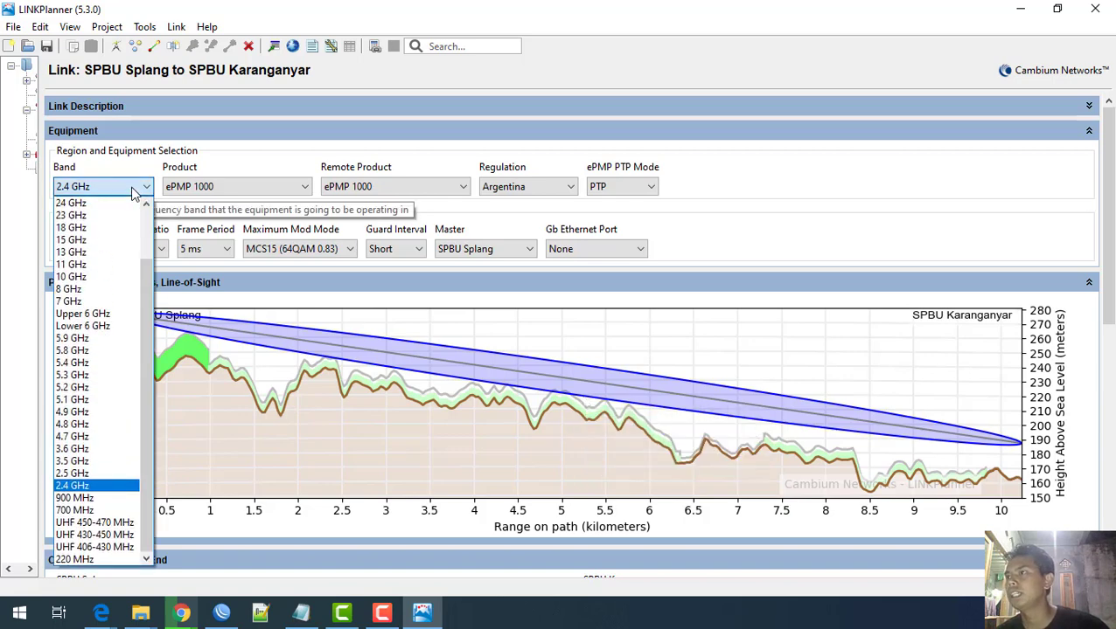
{"action": "left_click", "coordinate": [134, 190]}
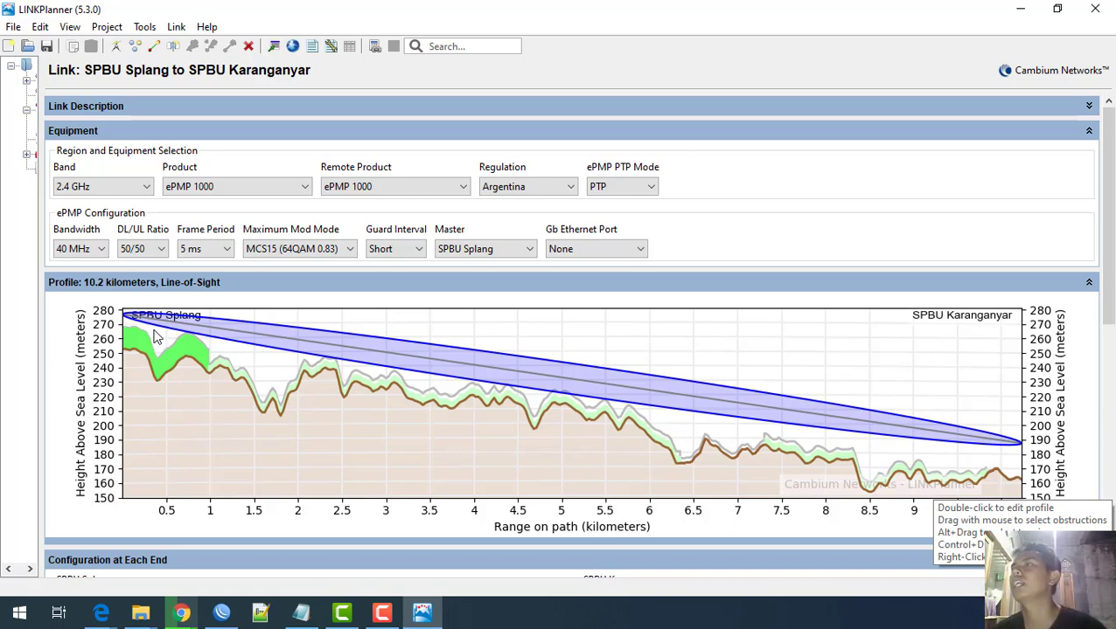
{"action": "left_click", "coordinate": [136, 188]}
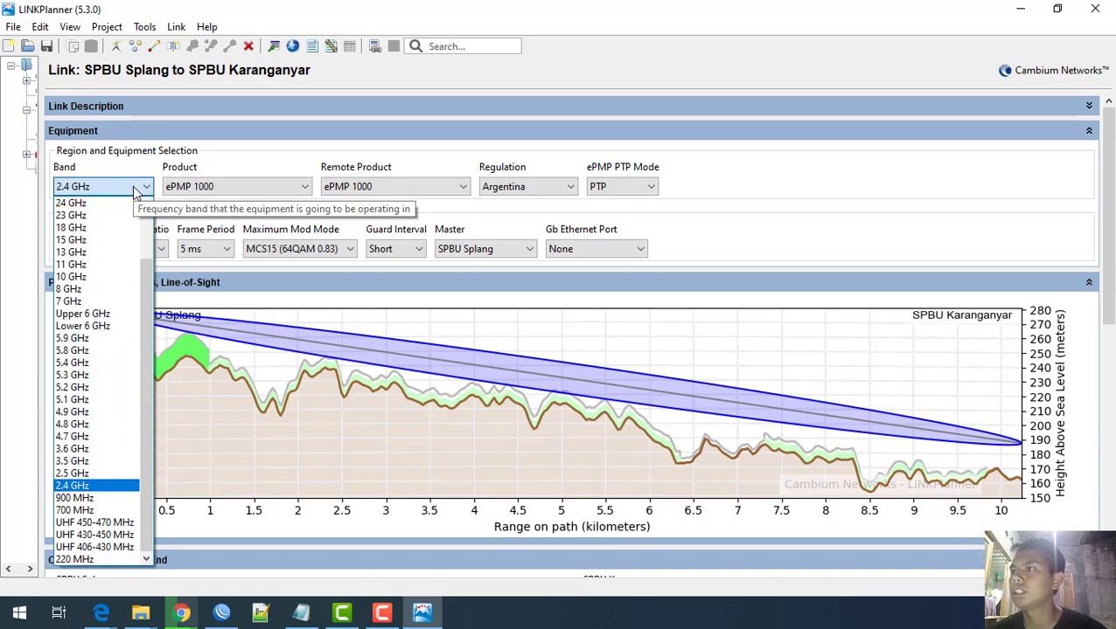
{"action": "left_click", "coordinate": [437, 342]}
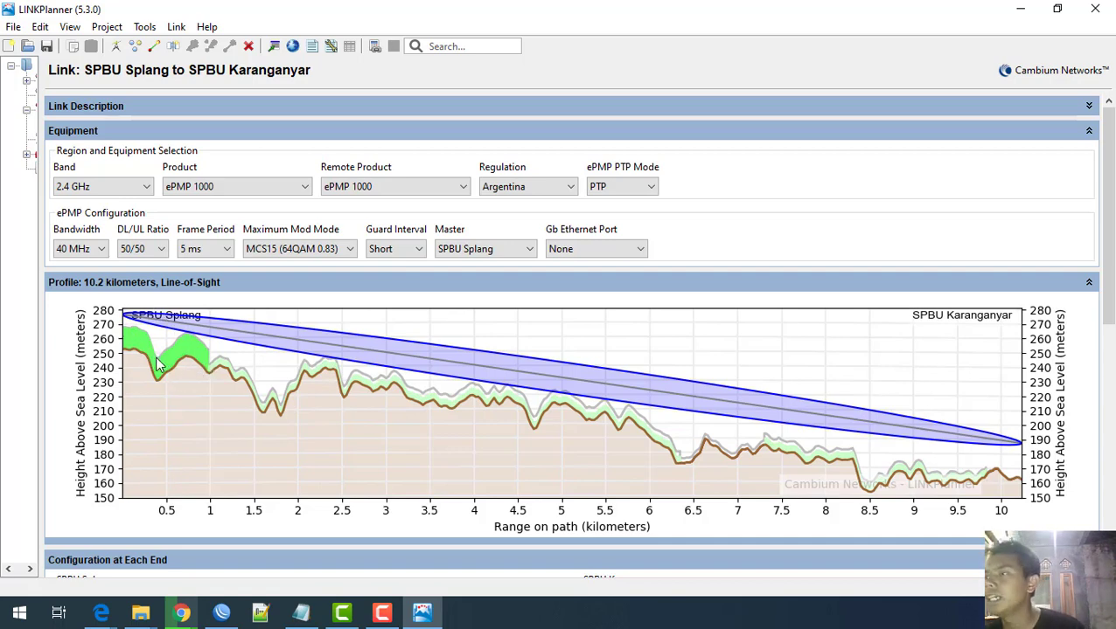
{"action": "left_click_drag", "start_coordinate": [38, 272], "coordinate": [259, 293]}
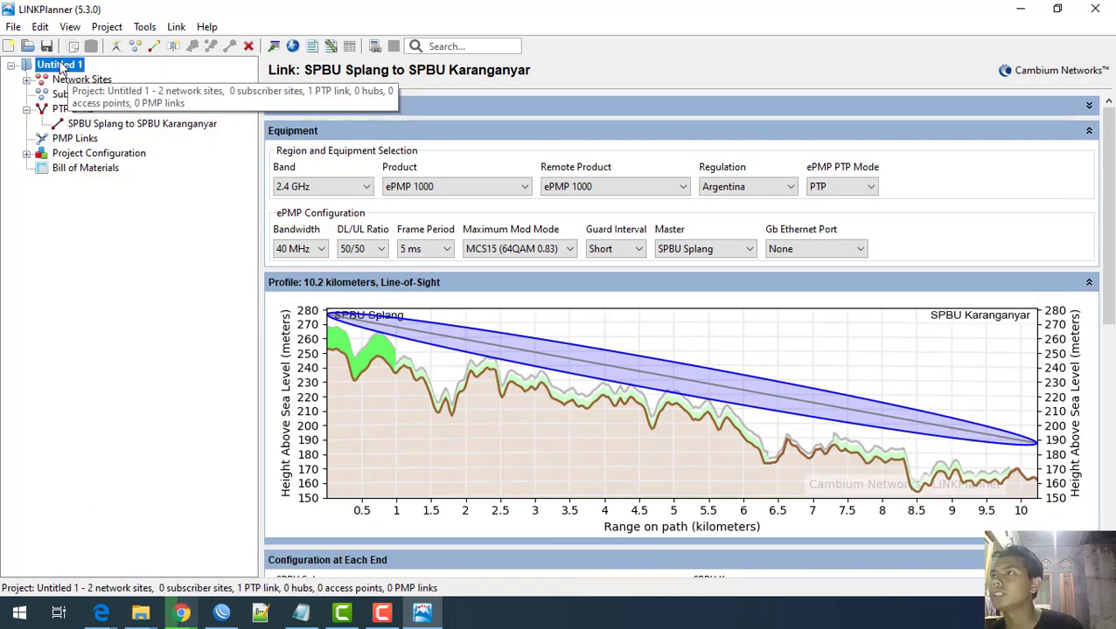
Step: Show the Untitled 1 project page down to Project Properties and Clutter Heights
{"action": "left_click", "coordinate": [61, 69]}
{"action": "scroll", "coordinate": [427, 497], "scroll_direction": "down", "scroll_amount": 3}
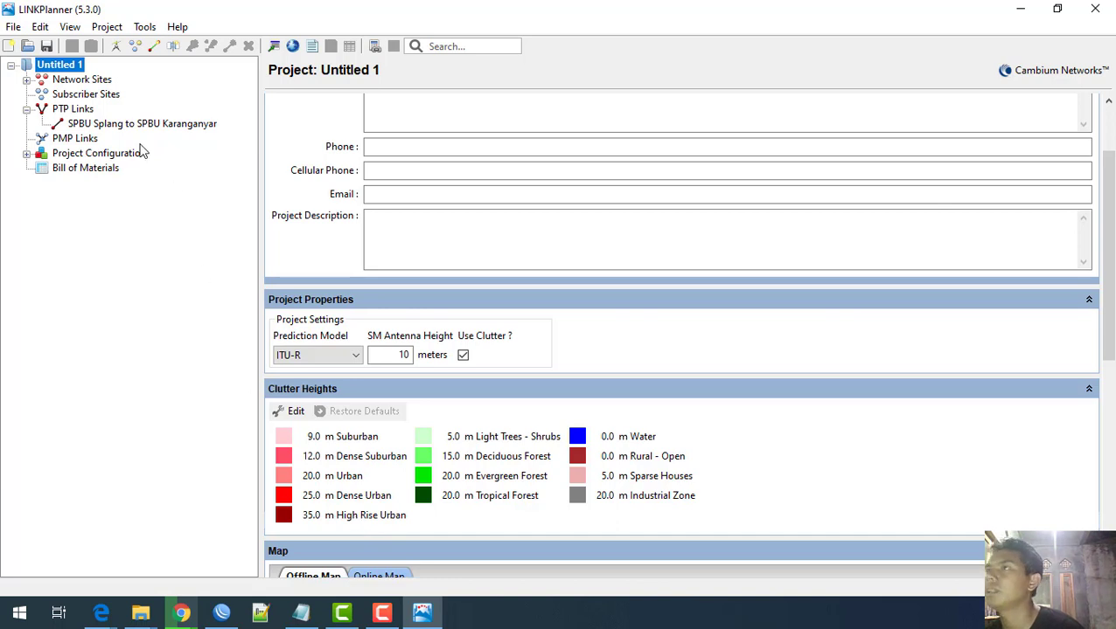
Step: Select the SPBU Splang to SPBU Karanganyar link under PTP Links
{"action": "left_click", "coordinate": [101, 126]}
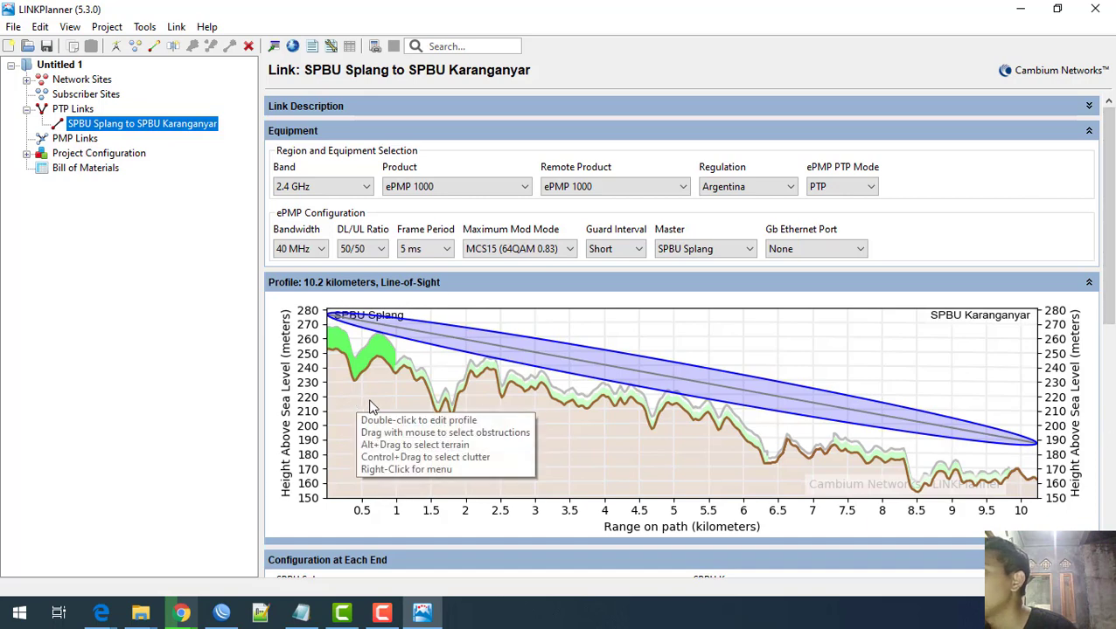
Step: Bring SPBU Splang's Antenna Height field under Configuration at Each End into view
{"action": "left_click", "coordinate": [397, 468]}
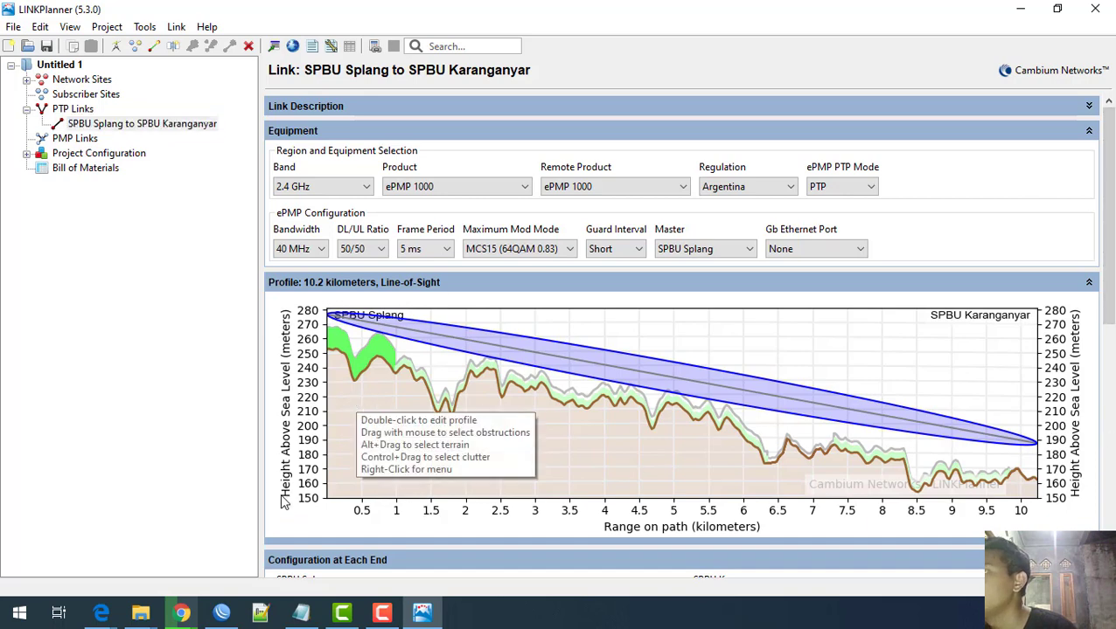
{"action": "scroll", "coordinate": [402, 473], "scroll_direction": "down", "scroll_amount": 3}
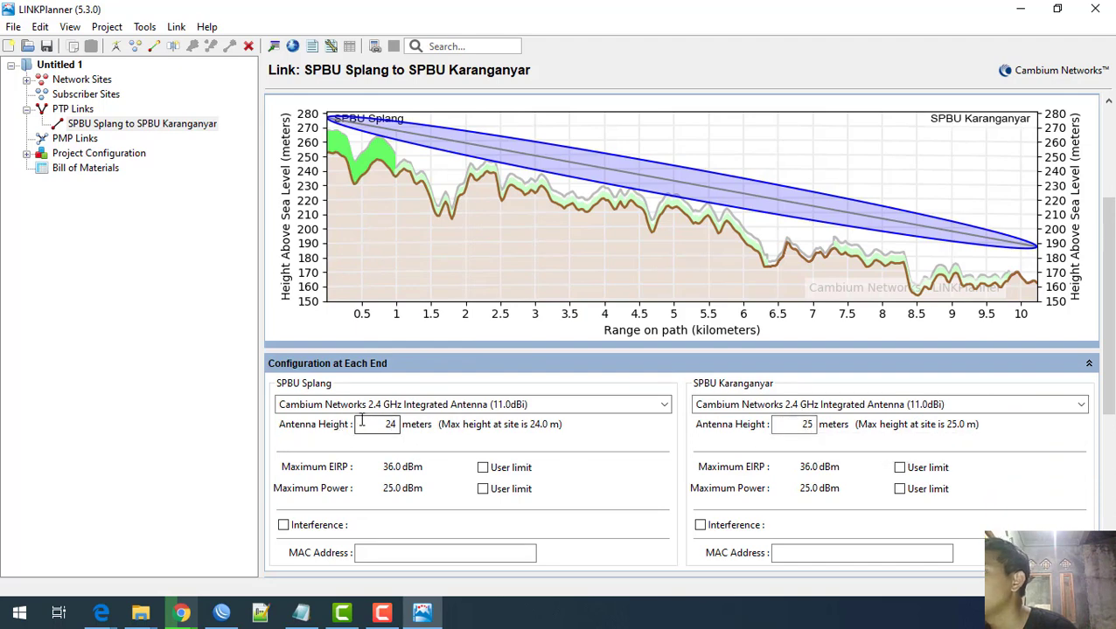
{"action": "scroll", "coordinate": [641, 470], "scroll_direction": "up", "scroll_amount": 3}
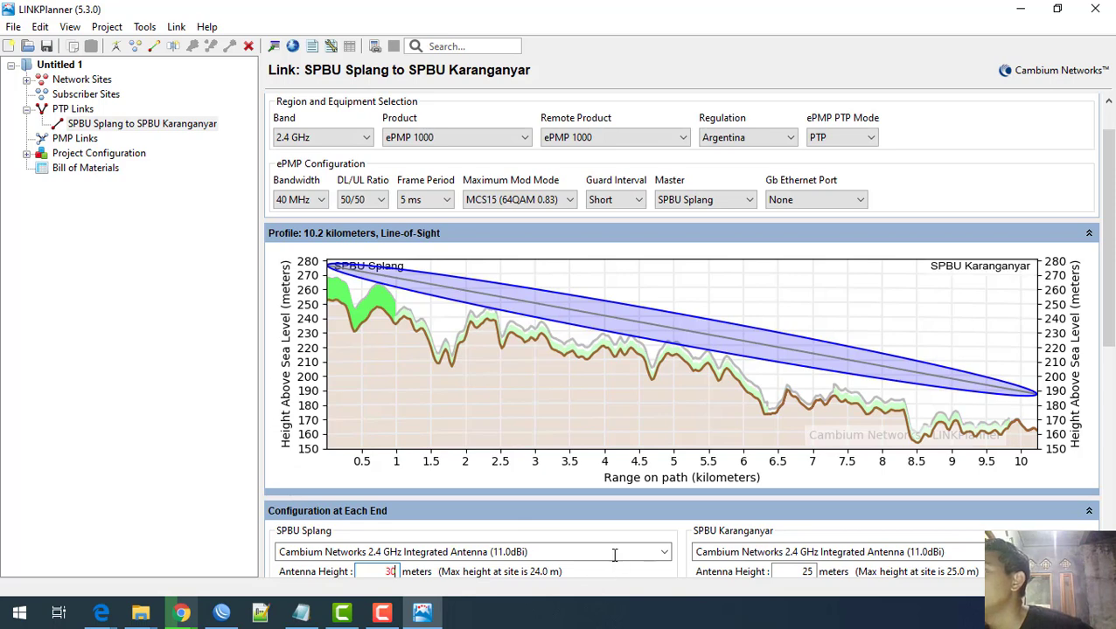
Step: Apply the 30 m SPBU Splang antenna height and review the redrawn profile
{"action": "scroll", "coordinate": [615, 552], "scroll_direction": "down", "scroll_amount": 3}
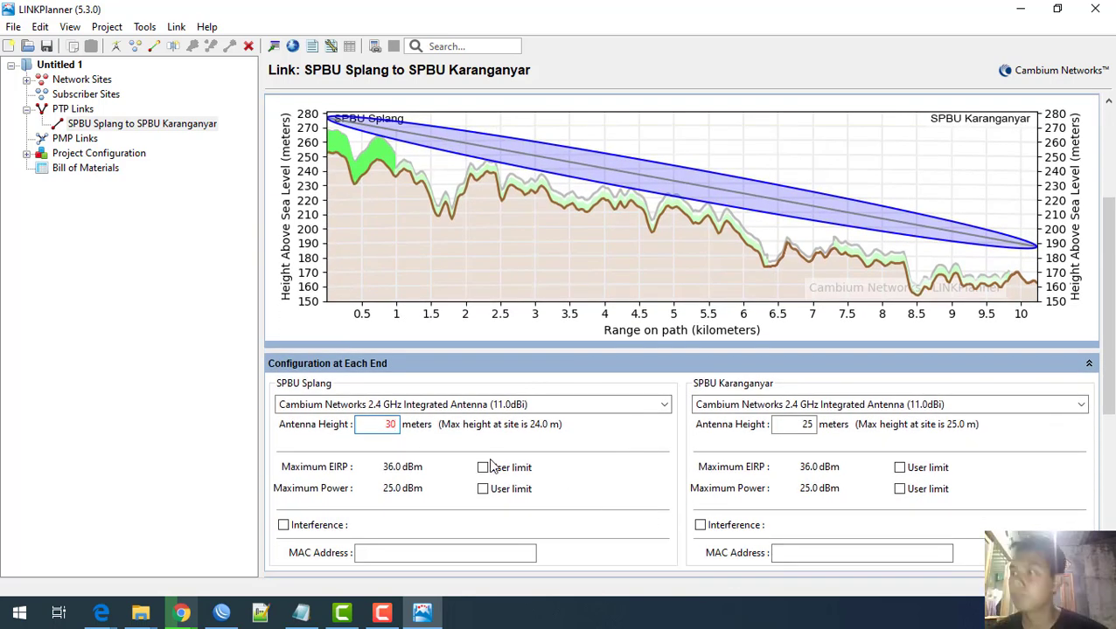
{"action": "key", "text": "Return"}
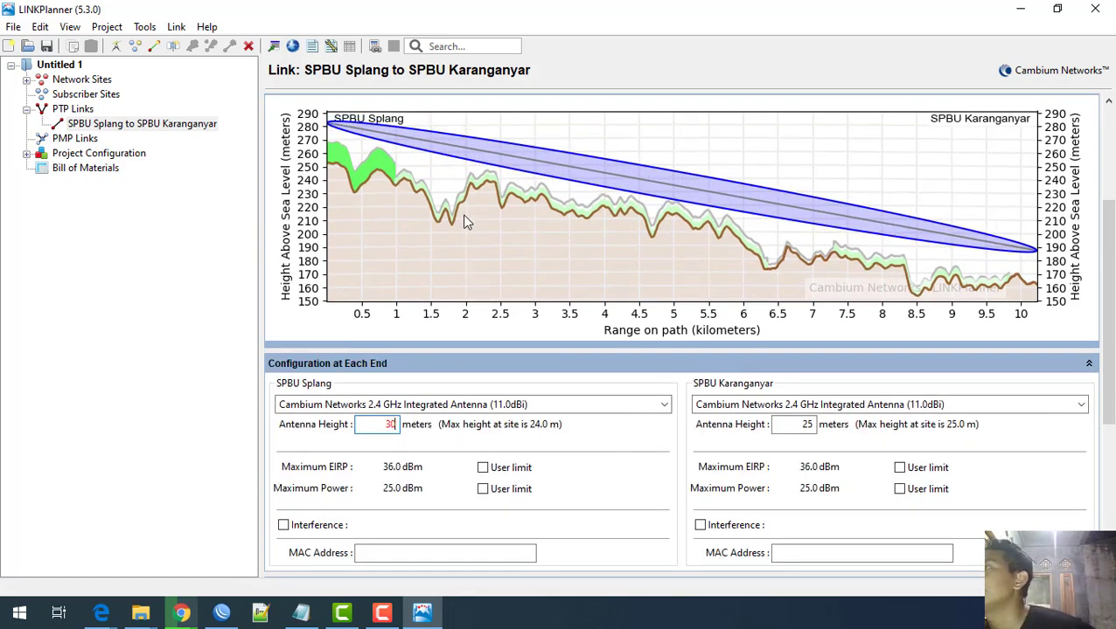
{"action": "scroll", "coordinate": [473, 276], "scroll_direction": "up", "scroll_amount": 1}
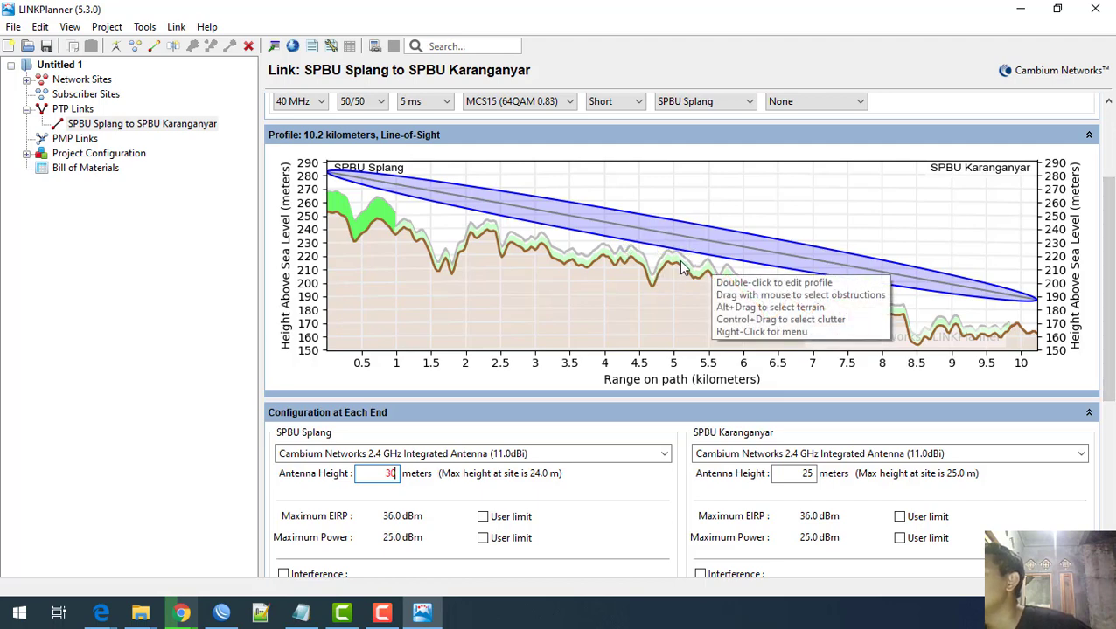
{"action": "scroll", "coordinate": [503, 408], "scroll_direction": "up", "scroll_amount": 3}
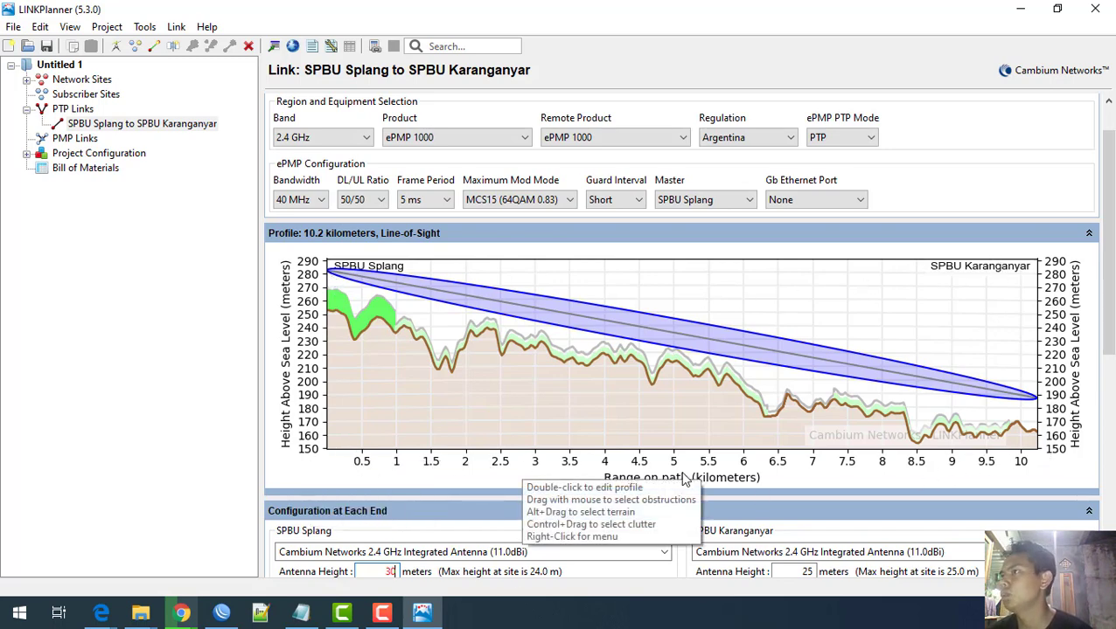
{"action": "scroll", "coordinate": [684, 477], "scroll_direction": "down", "scroll_amount": 1}
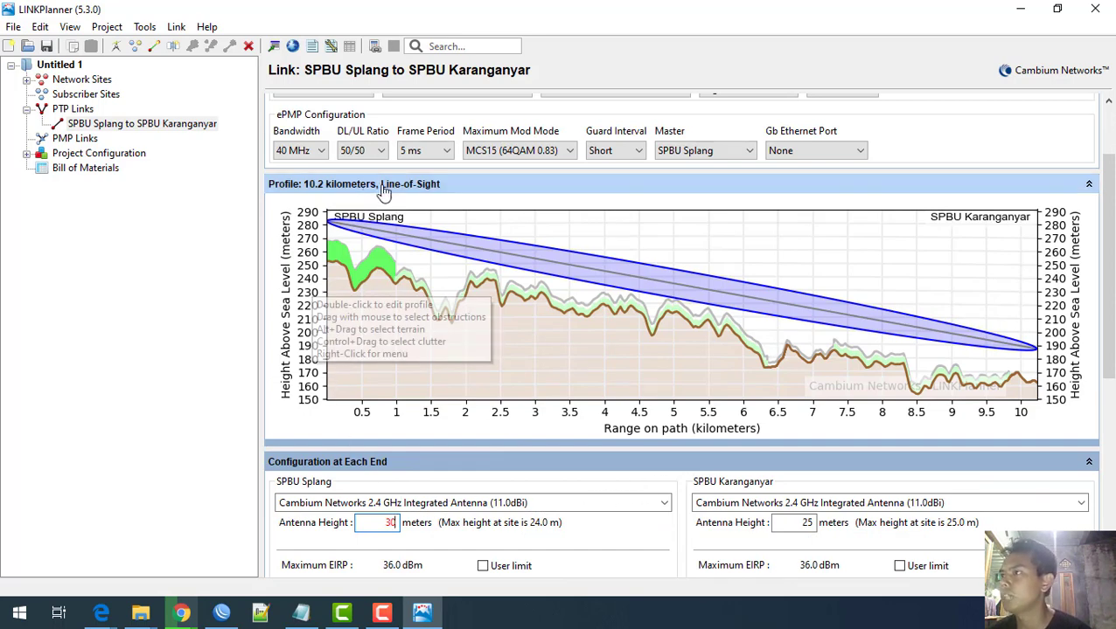
Step: Check both antenna heights: 30 m at SPBU Splang, 25 m at SPBU Karanganyar
{"action": "double_click", "coordinate": [387, 523]}
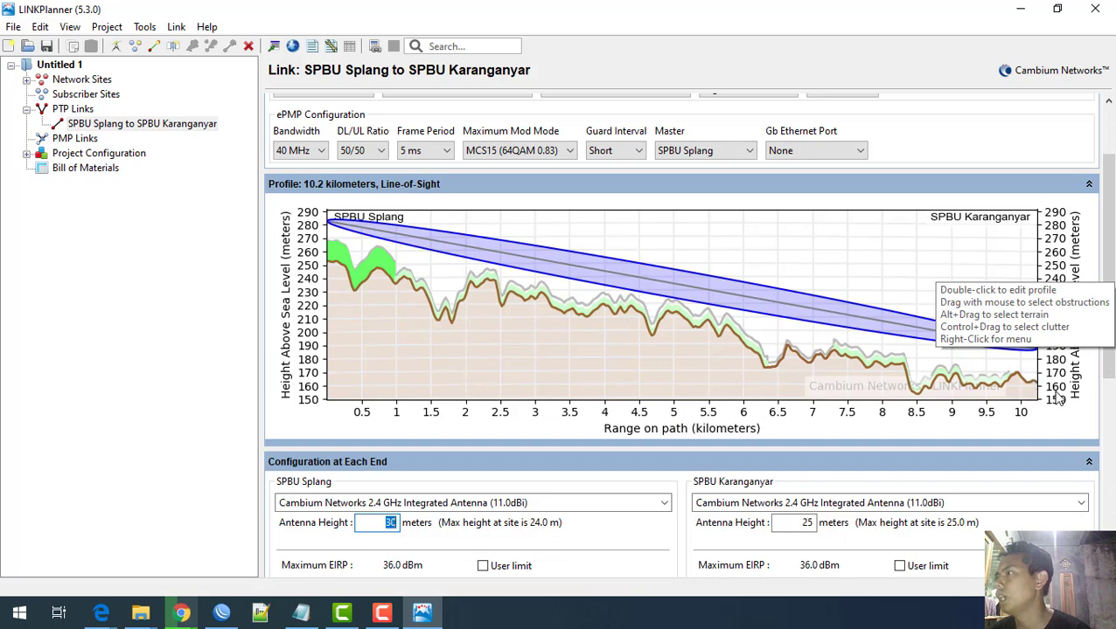
{"action": "double_click", "coordinate": [808, 523]}
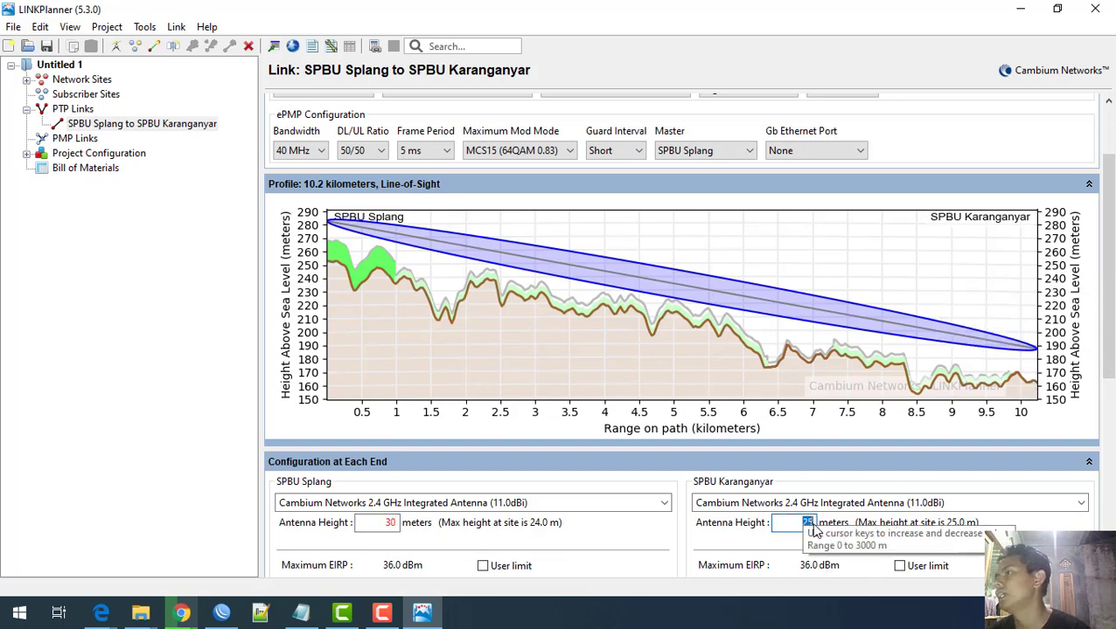
{"action": "scroll", "coordinate": [481, 523], "scroll_direction": "down", "scroll_amount": 2}
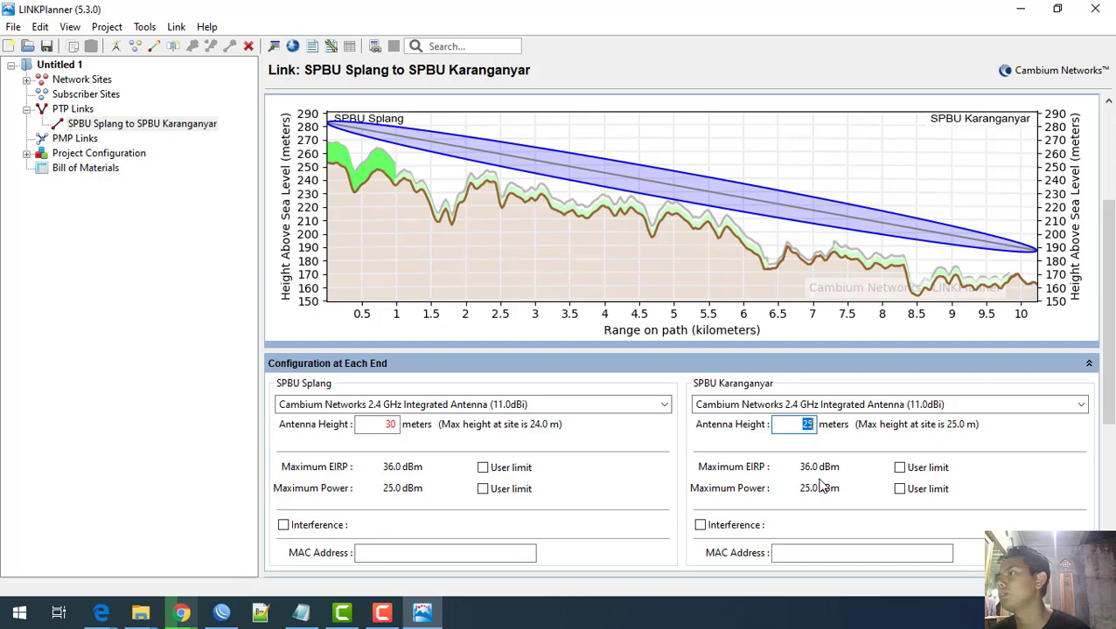
Step: Expand Performance Details under the Performance Summary and review the availability charts beside the 163.96 Mbps throughput
{"action": "scroll", "coordinate": [297, 437], "scroll_direction": "down", "scroll_amount": 5}
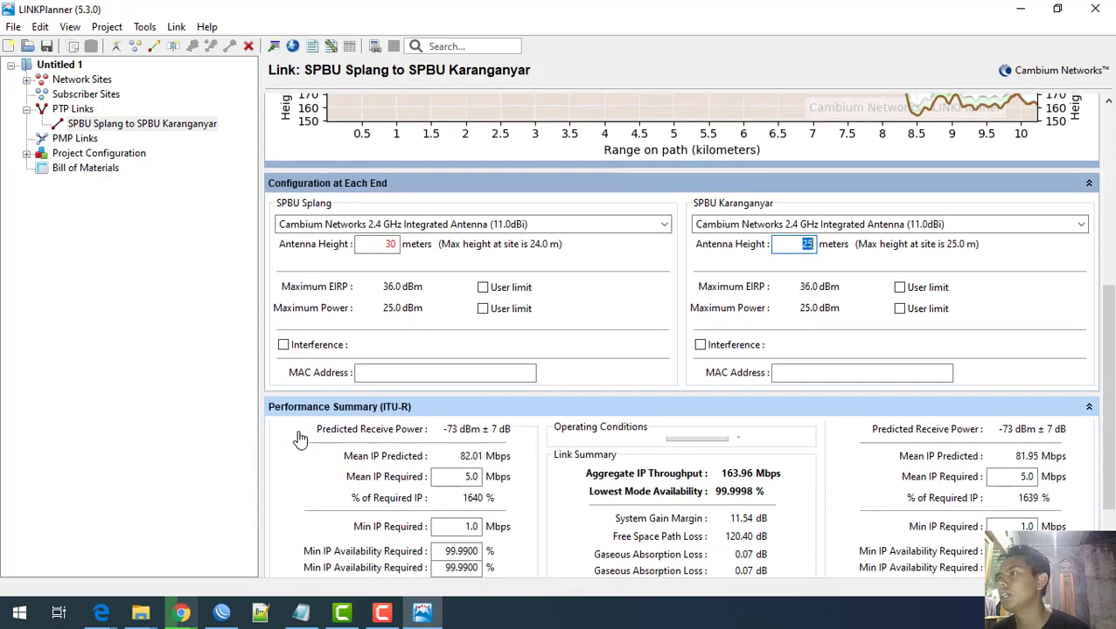
{"action": "scroll", "coordinate": [298, 437], "scroll_direction": "down", "scroll_amount": 1}
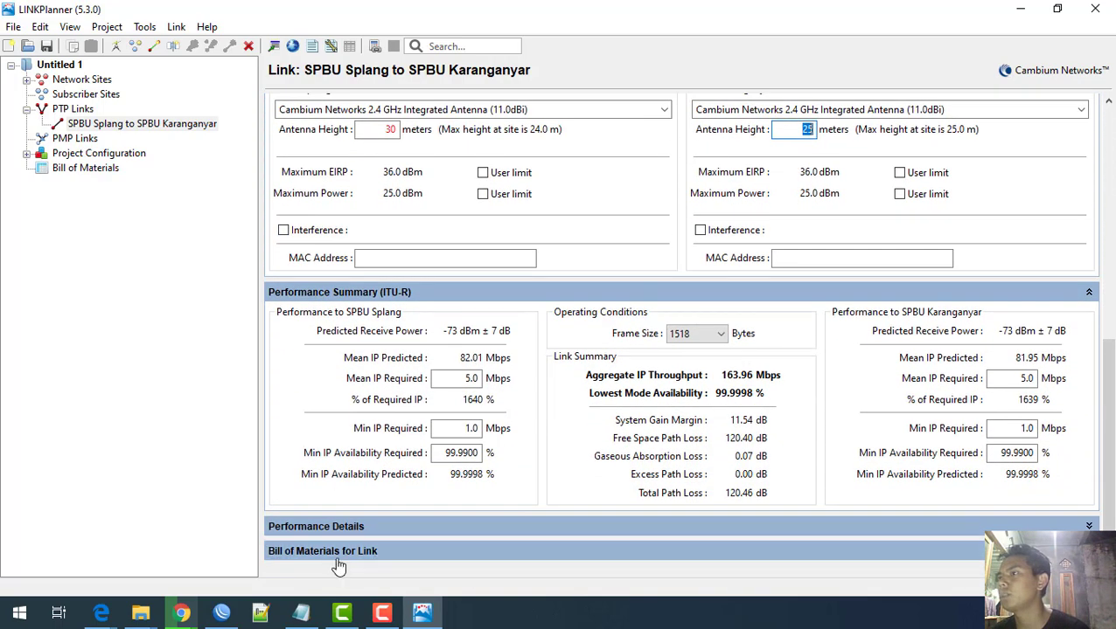
{"action": "left_click", "coordinate": [338, 528]}
{"action": "scroll", "coordinate": [335, 454], "scroll_direction": "down", "scroll_amount": 5}
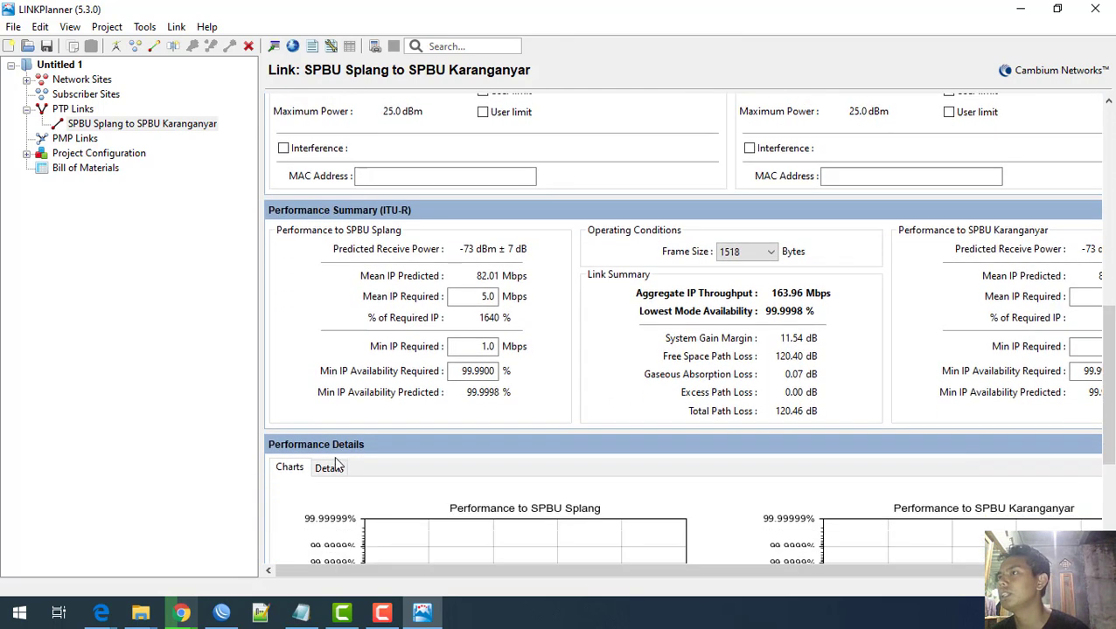
{"action": "mouse_move", "coordinate": [445, 428]}
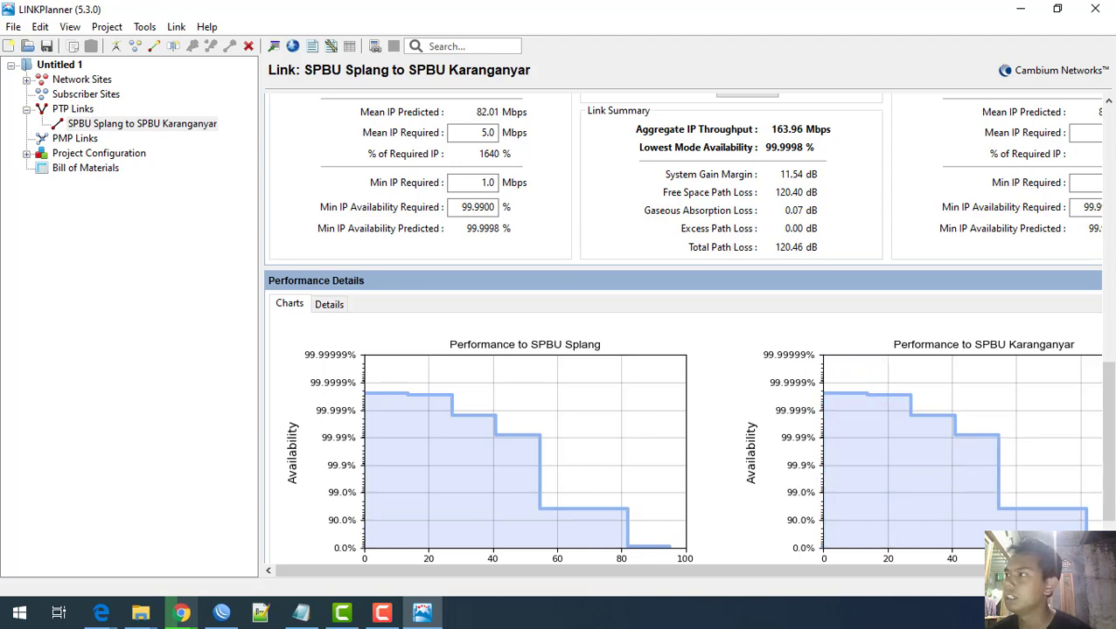
{"action": "scroll", "coordinate": [625, 485], "scroll_direction": "down", "scroll_amount": 2}
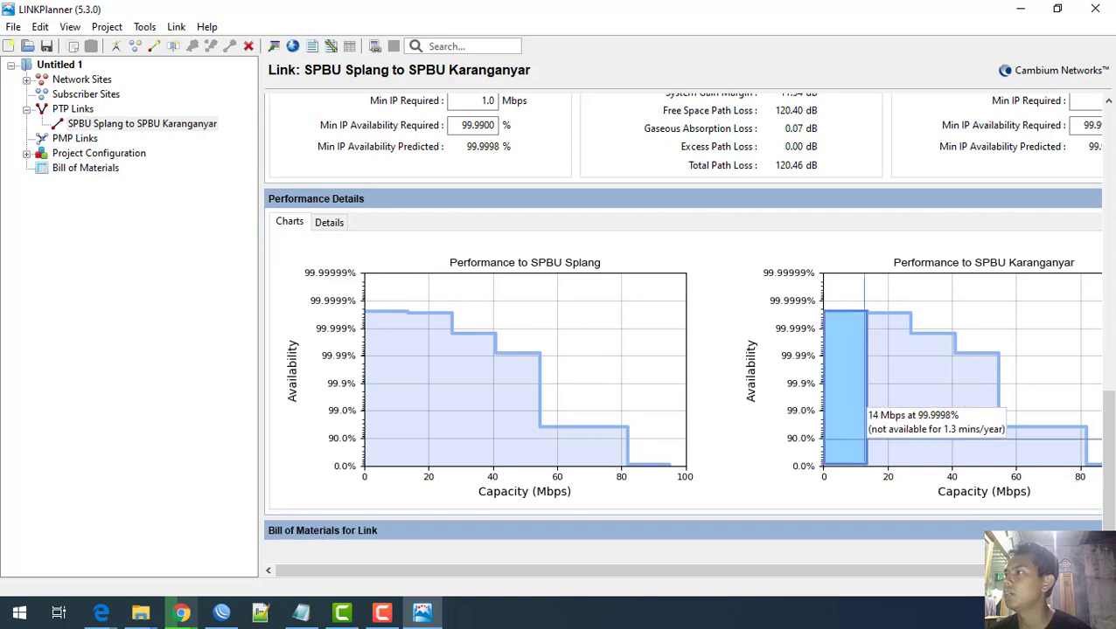
{"action": "scroll", "coordinate": [605, 419], "scroll_direction": "up", "scroll_amount": 2}
{"action": "scroll", "coordinate": [590, 422], "scroll_direction": "up", "scroll_amount": 12}
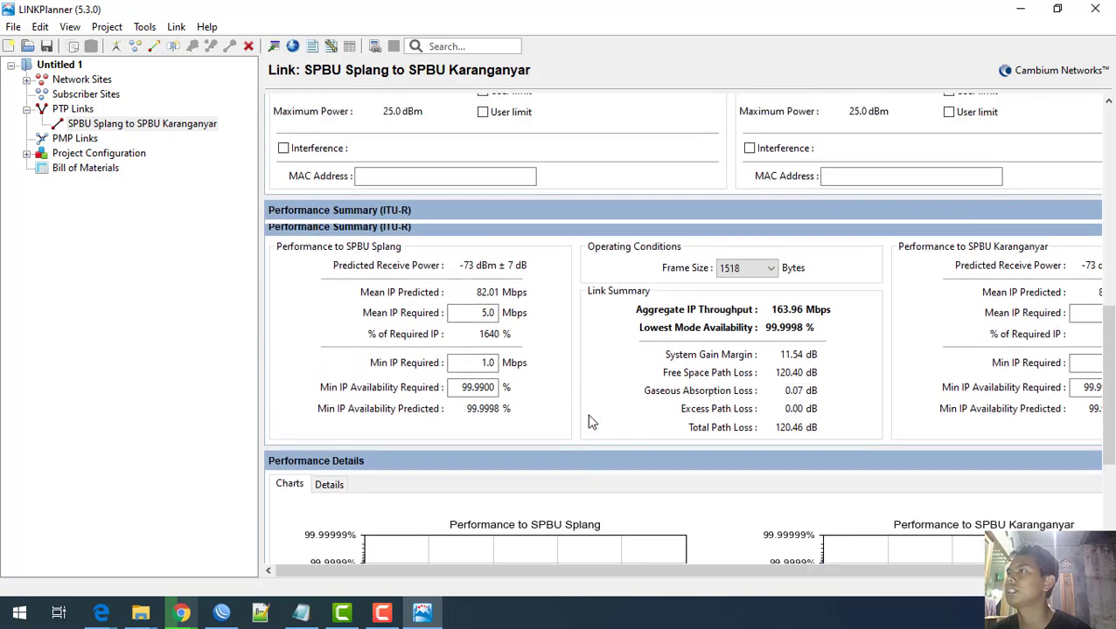
{"action": "scroll", "coordinate": [589, 422], "scroll_direction": "up", "scroll_amount": 3}
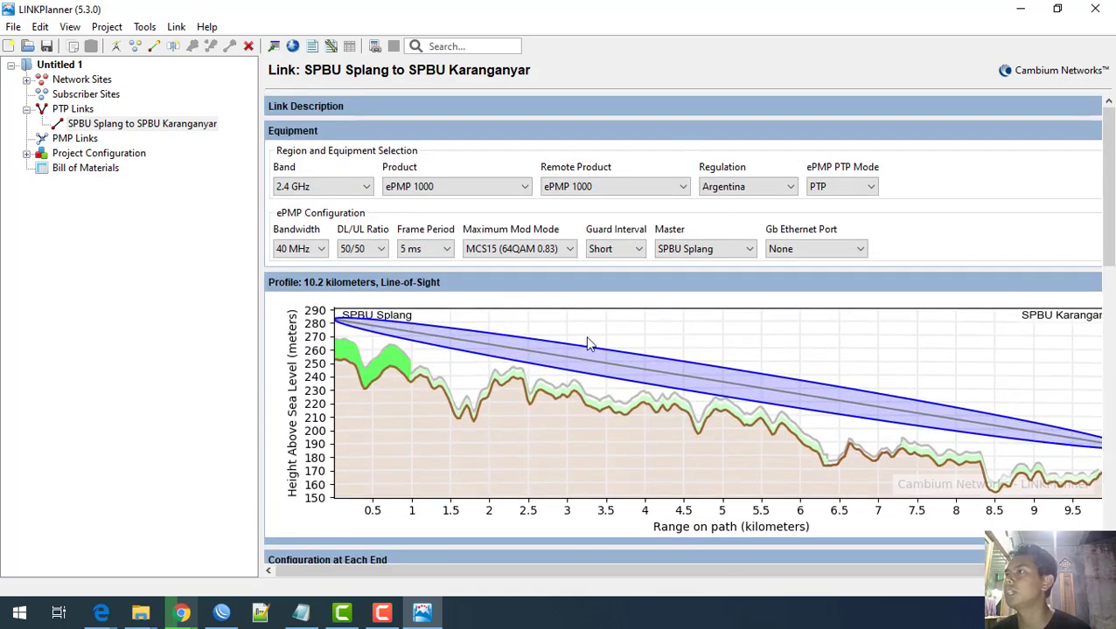